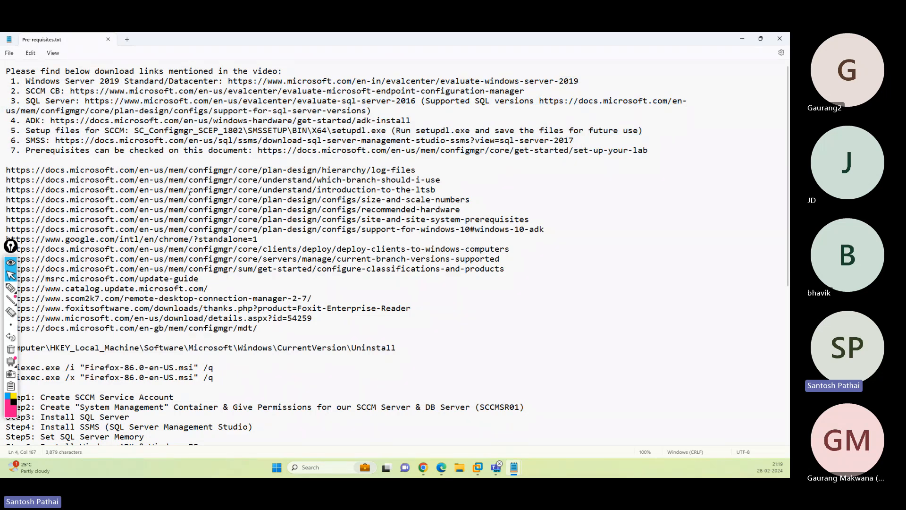
- Handwrite '2103' over the notes, underline it, draw an arrow to it, then clear the annotations
left_click(11, 288)
mouse_move(537, 254)
left_mouse_down()
mouse_move(534, 288)
mouse_move(574, 279)
left_mouse_up()
left_click_drag(585, 228, 590, 271)
mouse_move(608, 233)
left_mouse_down()
mouse_move(601, 237)
mouse_move(645, 238)
mouse_move(642, 261)
left_mouse_up()
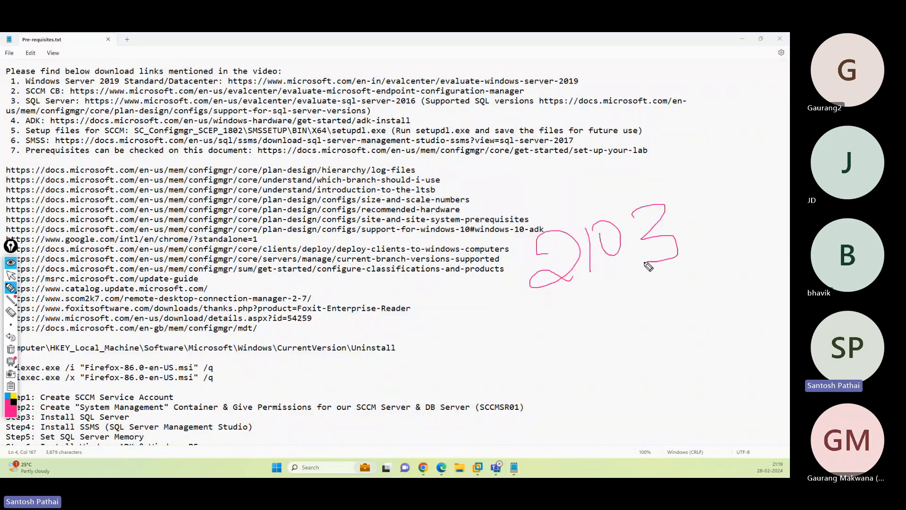
left_click_drag(517, 312, 686, 270)
mouse_move(745, 199)
left_mouse_down()
mouse_move(694, 221)
mouse_move(704, 229)
left_mouse_up()
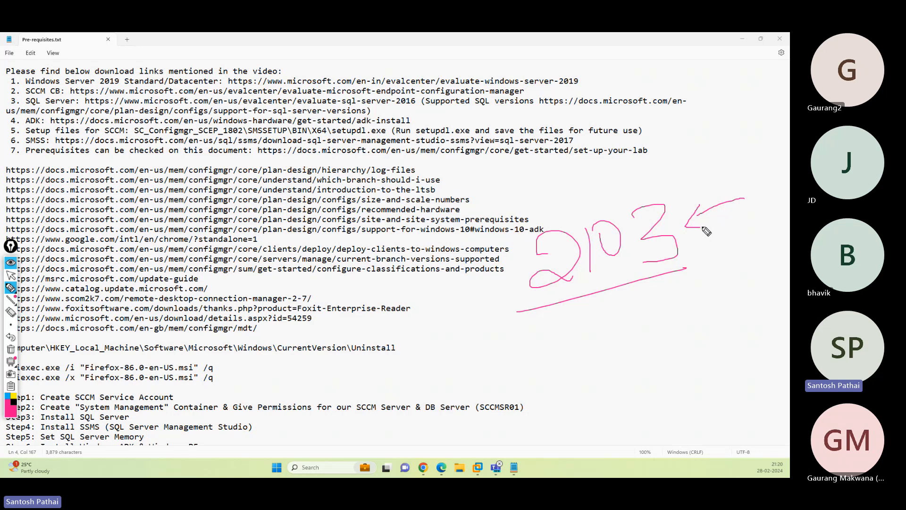
mouse_move(751, 194)
left_mouse_down()
mouse_move(687, 220)
mouse_move(708, 228)
left_mouse_up()
left_click(11, 349)
left_click(12, 276)
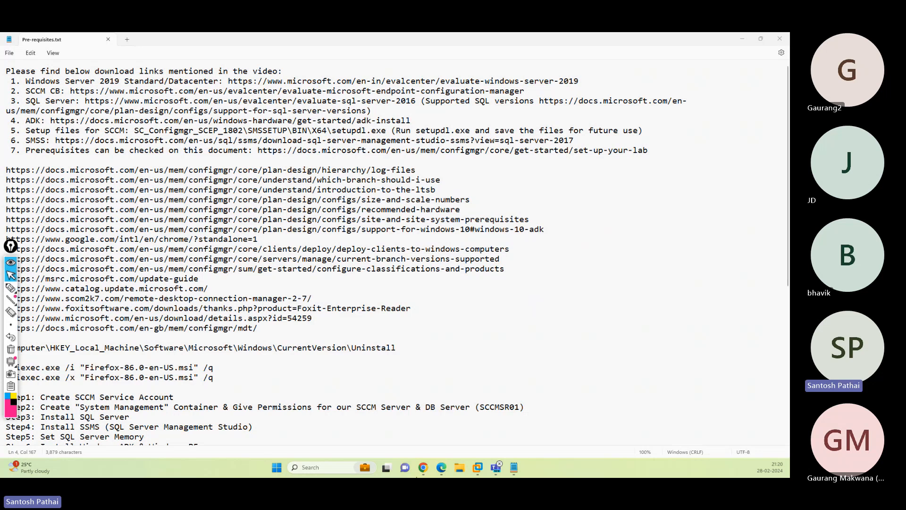
- Search Google for 'sccm server 2103 prerequisites' and open the 2103 checklist result in a new tab
left_click(442, 468)
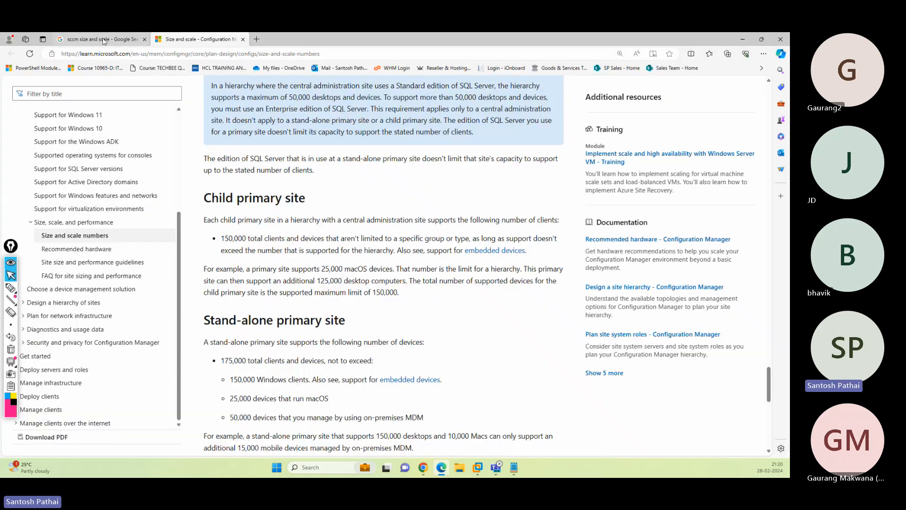
left_click(99, 40)
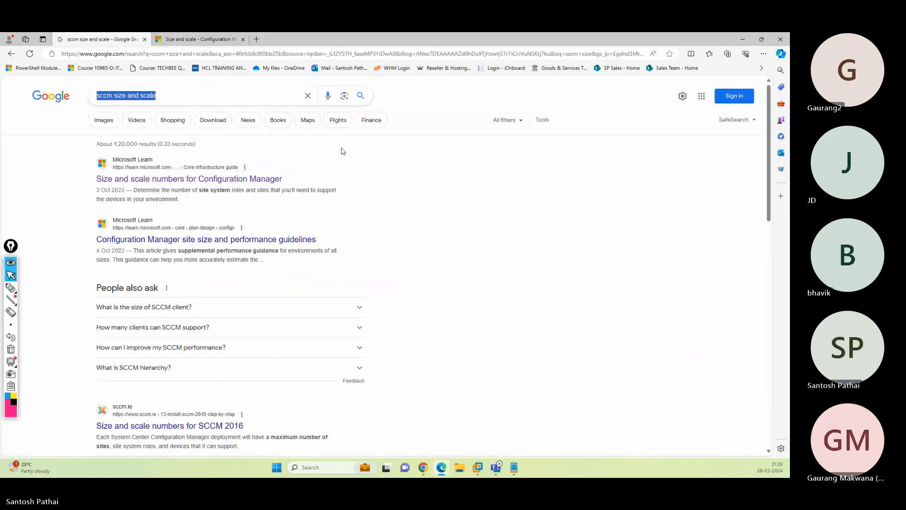
type("sccm server ")
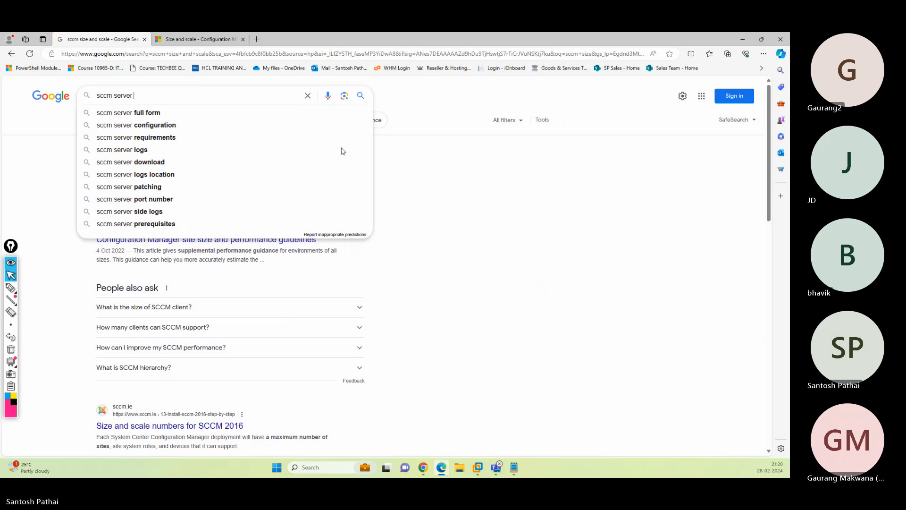
type("2103")
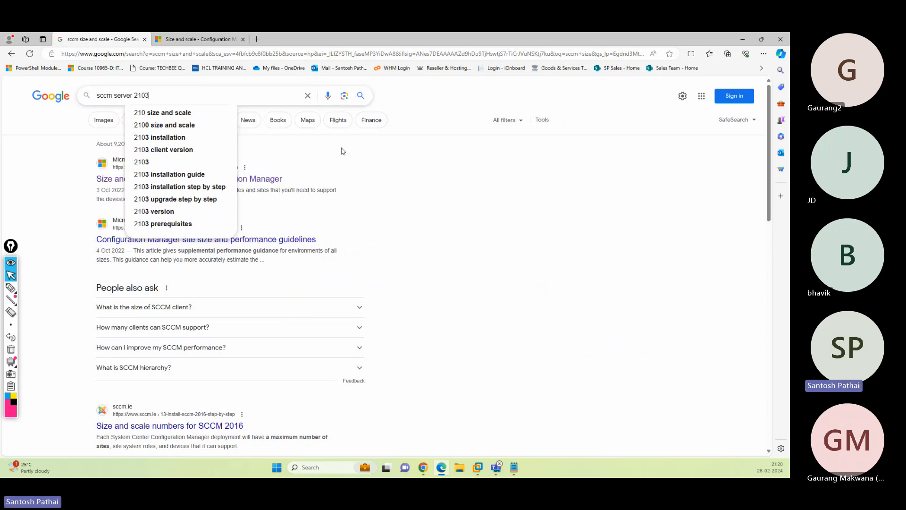
type(" pre")
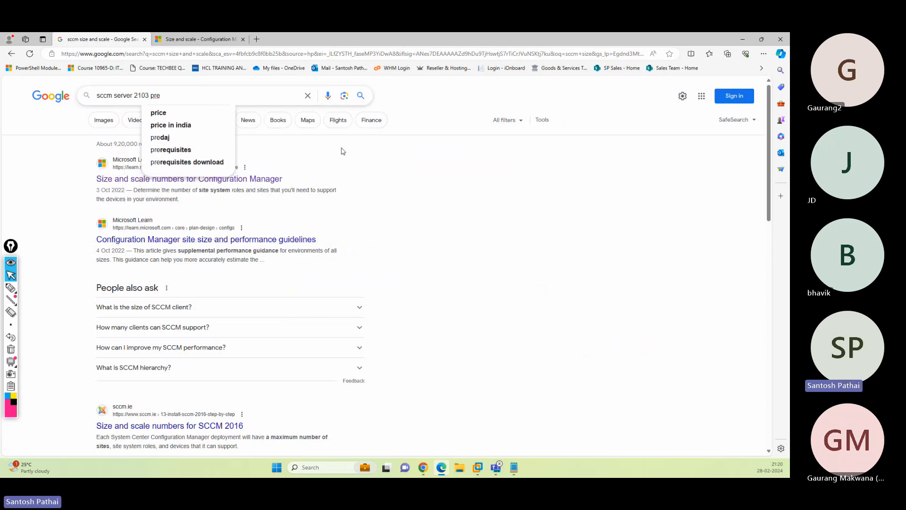
type("requisites")
key("Return")
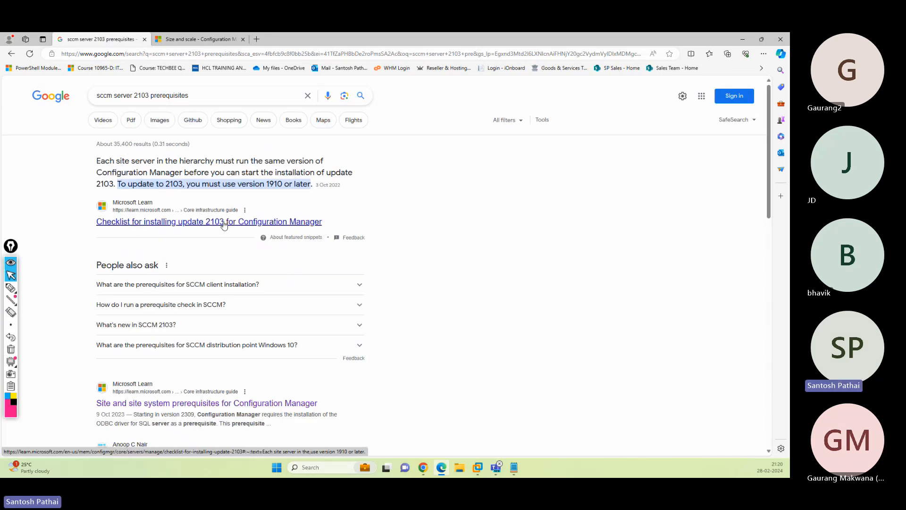
right_click(224, 226)
left_click(250, 234)
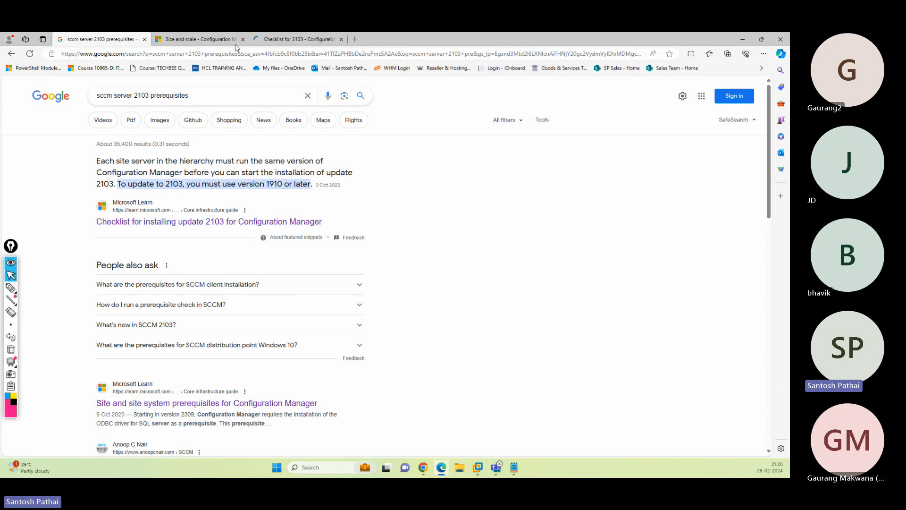
- On the 2103 checklist, highlight .NET Framework 4.5 and open Site and site system prerequisites in a new tab
left_click(290, 41)
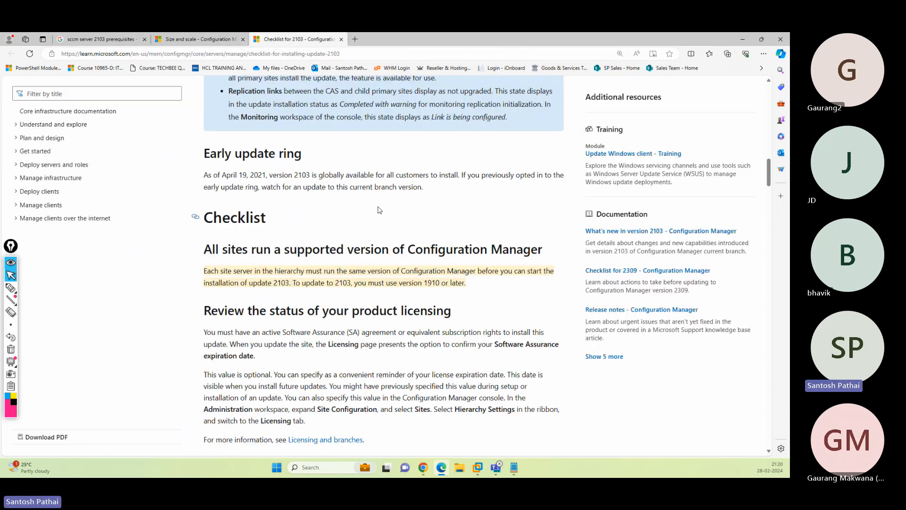
scroll(380, 210, "down", 5)
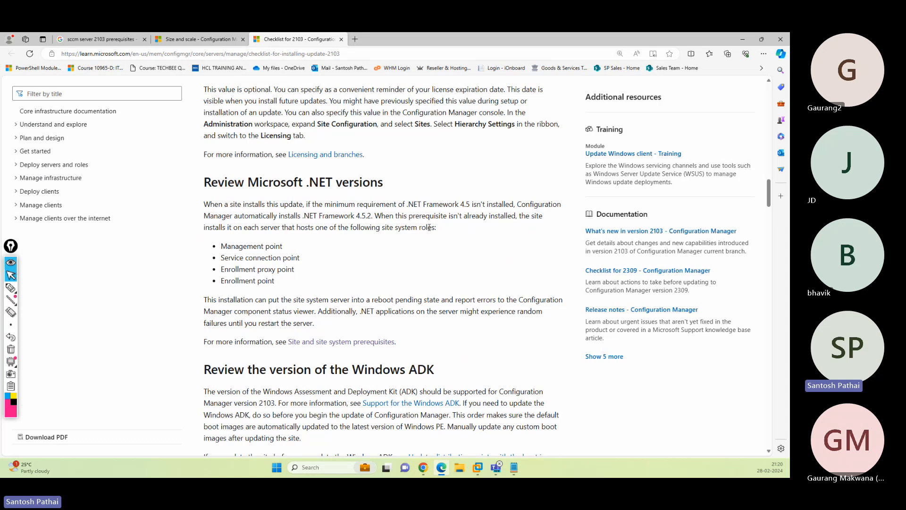
double_click(462, 204)
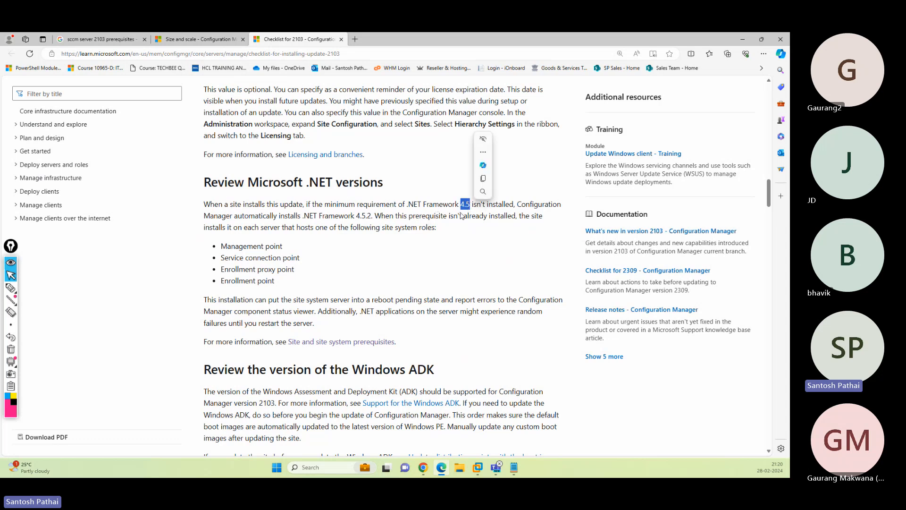
right_click(334, 342)
left_click(380, 218)
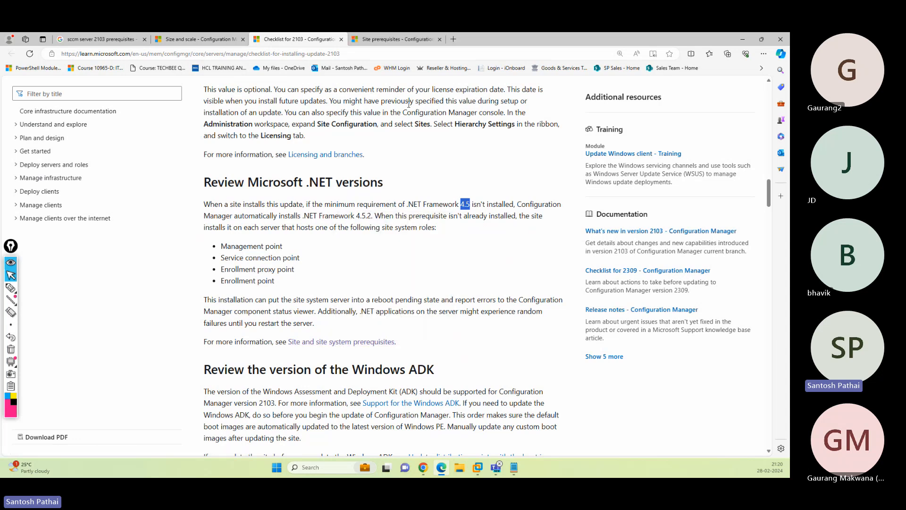
key("ctrl+Tab")
- Review the recommended .NET version 4.8 and the Windows ADK requirement on the prerequisites page
scroll(475, 183, "down", 15)
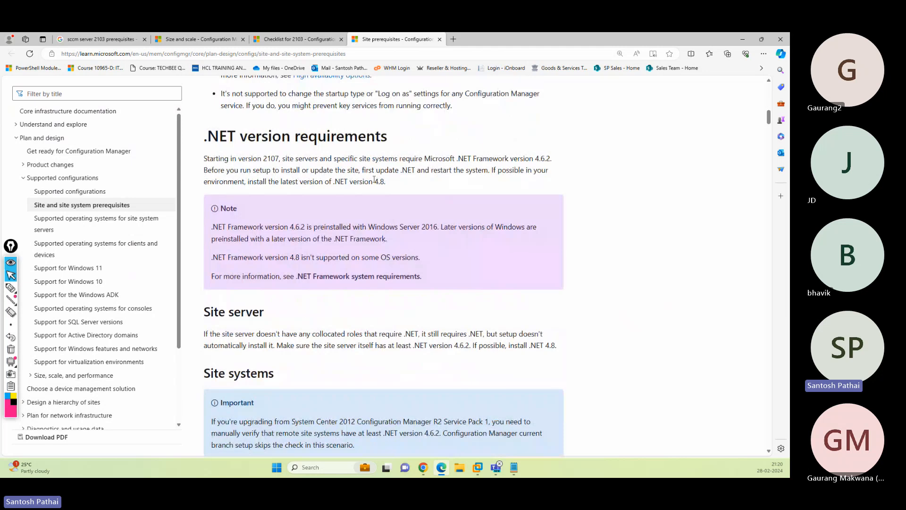
left_click_drag(374, 183, 392, 183)
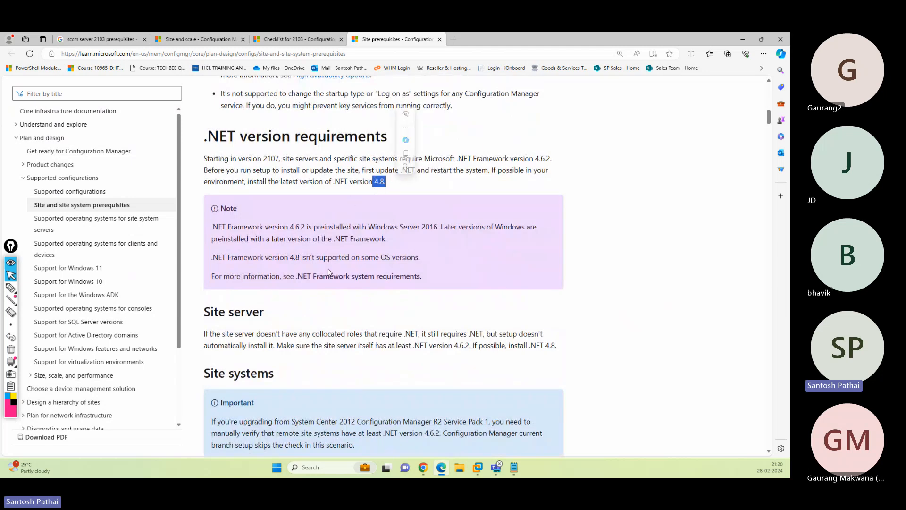
scroll(469, 268, "down", 5)
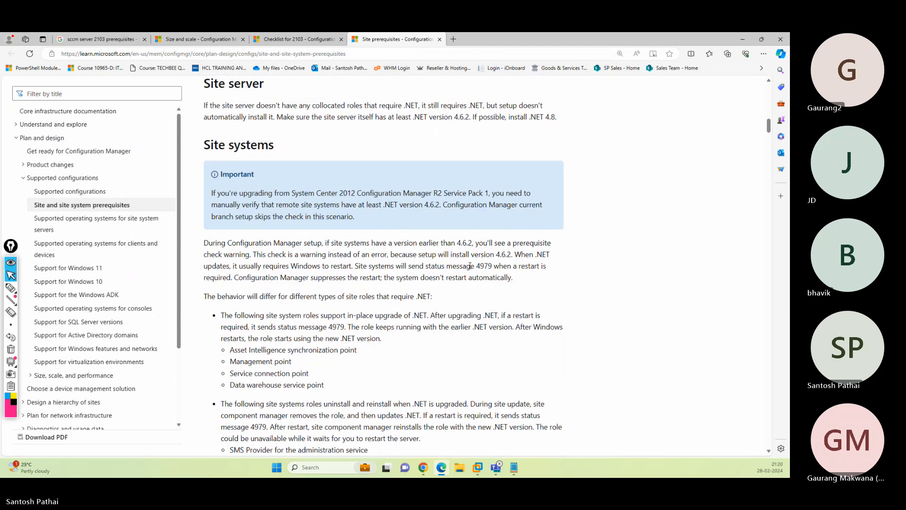
scroll(456, 223, "down", 15)
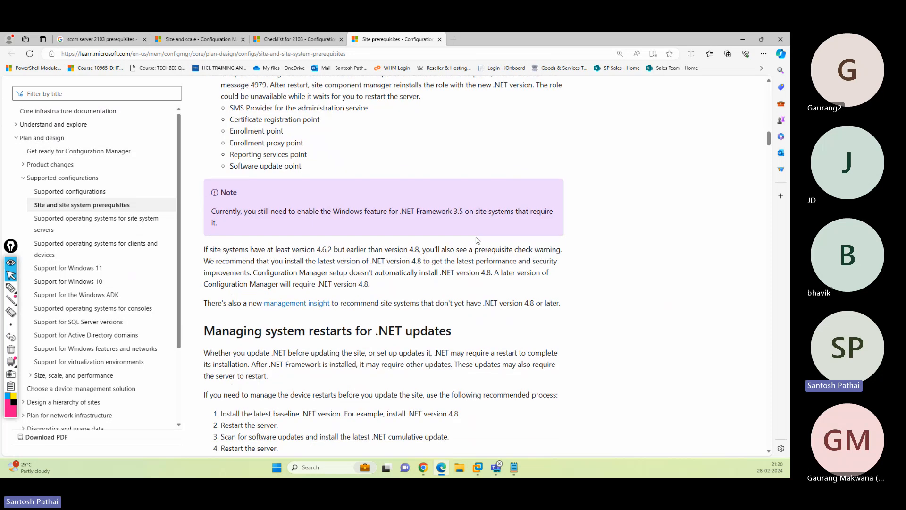
scroll(477, 239, "down", 6)
scroll(468, 236, "up", 4)
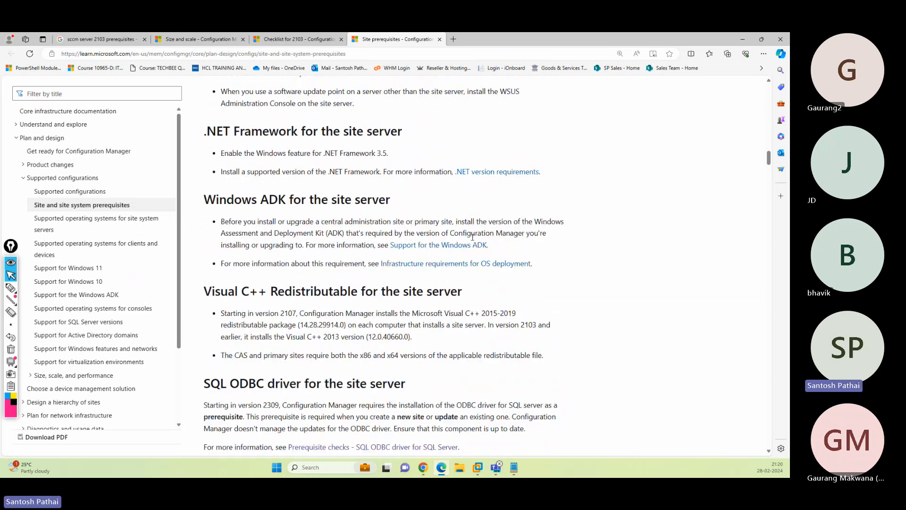
left_click_drag(257, 206, 346, 207)
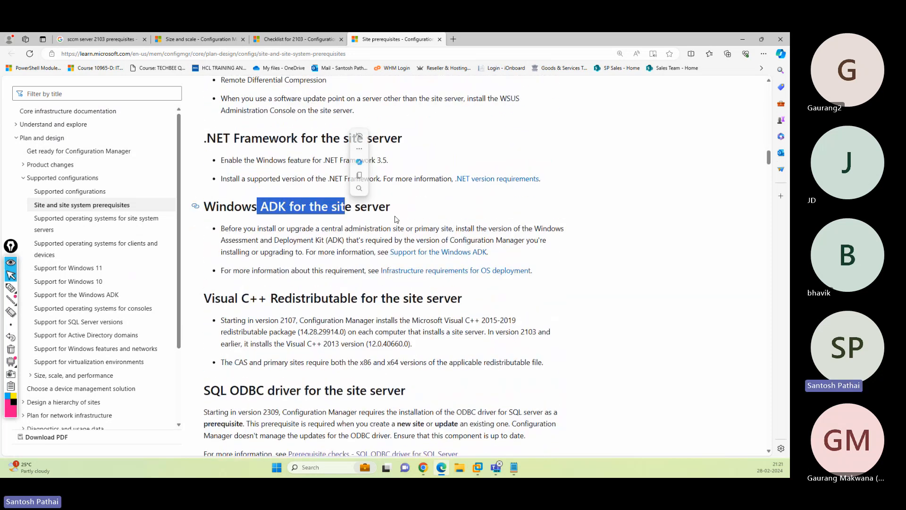
left_click_drag(533, 228, 556, 230)
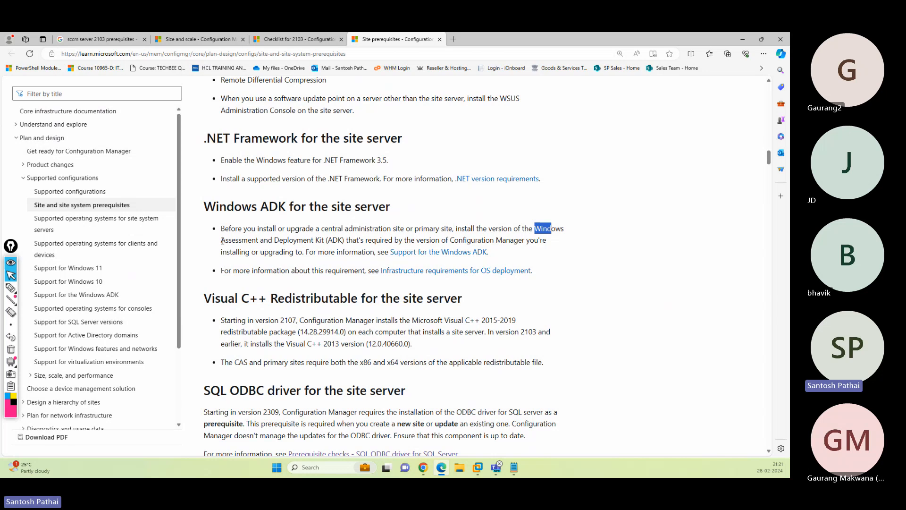
left_click_drag(222, 241, 351, 247)
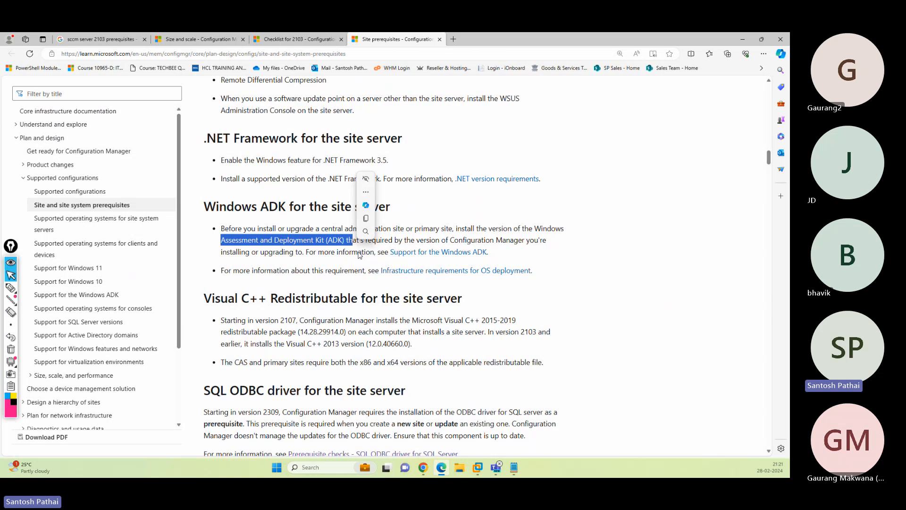
left_click(300, 267)
- Highlight the Visual C++ Redistributable requirement and its version 2107, then bring up File Explorer
scroll(264, 255, "down", 1)
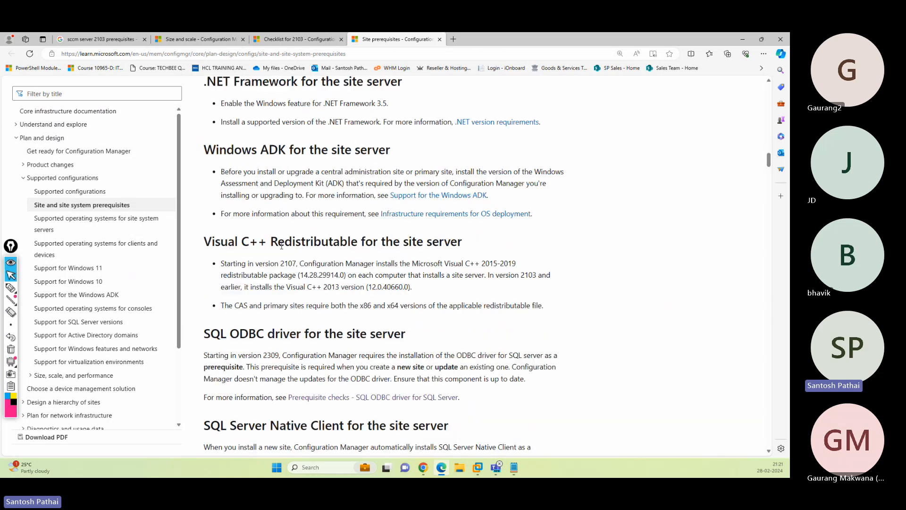
left_click_drag(225, 243, 453, 245)
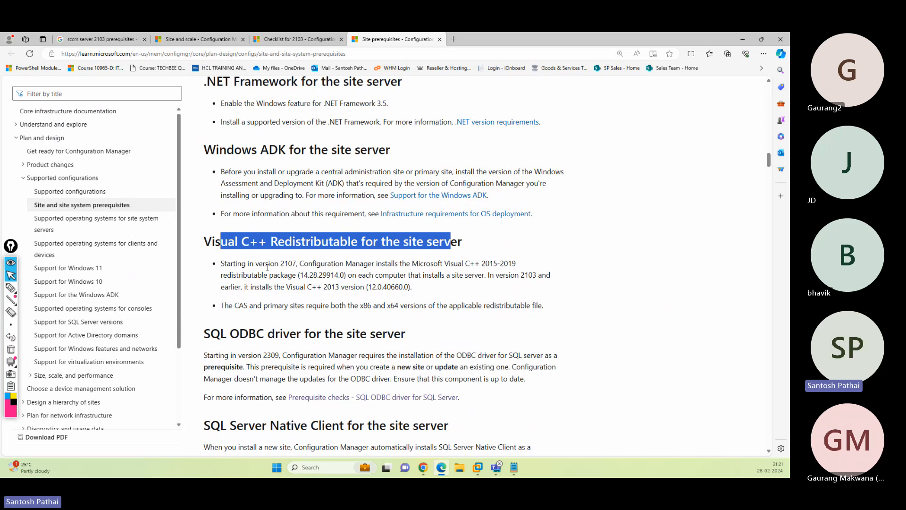
left_click_drag(280, 266, 297, 265)
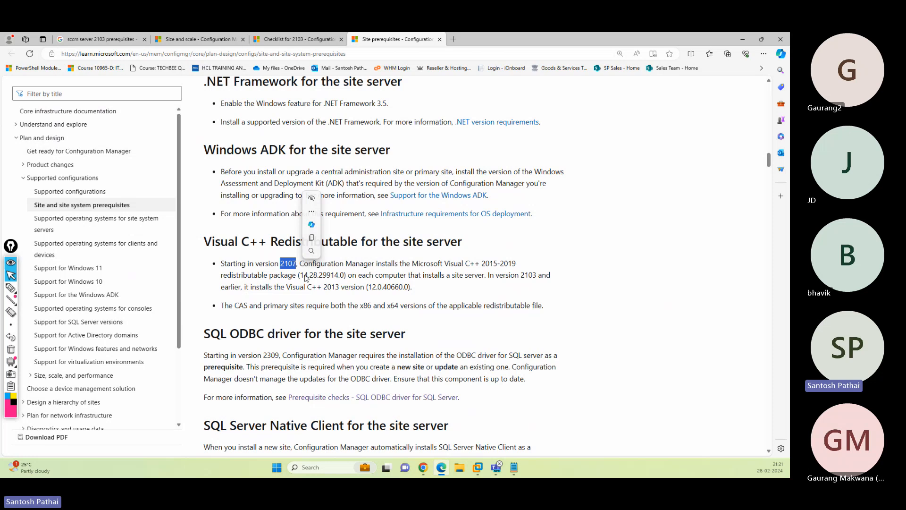
left_click(461, 468)
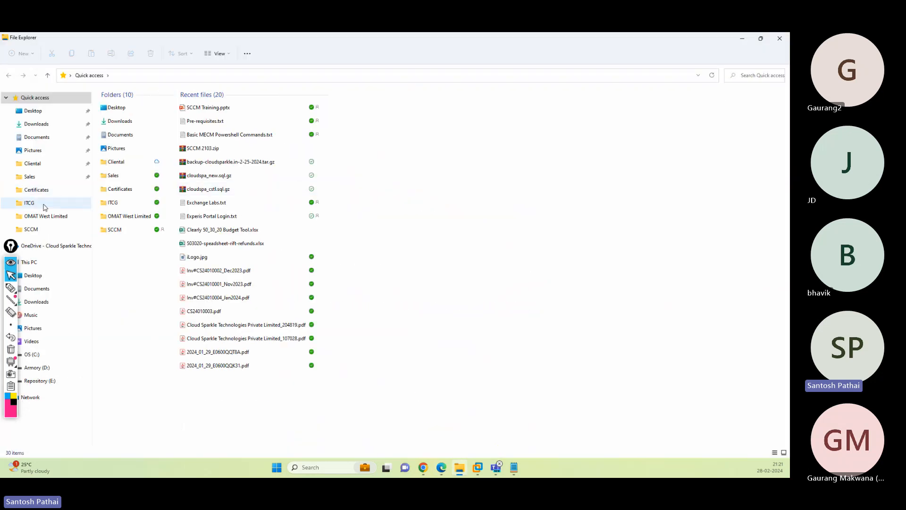
- Go to the SCCM folder and open SCCM Installation Files
left_click(31, 229)
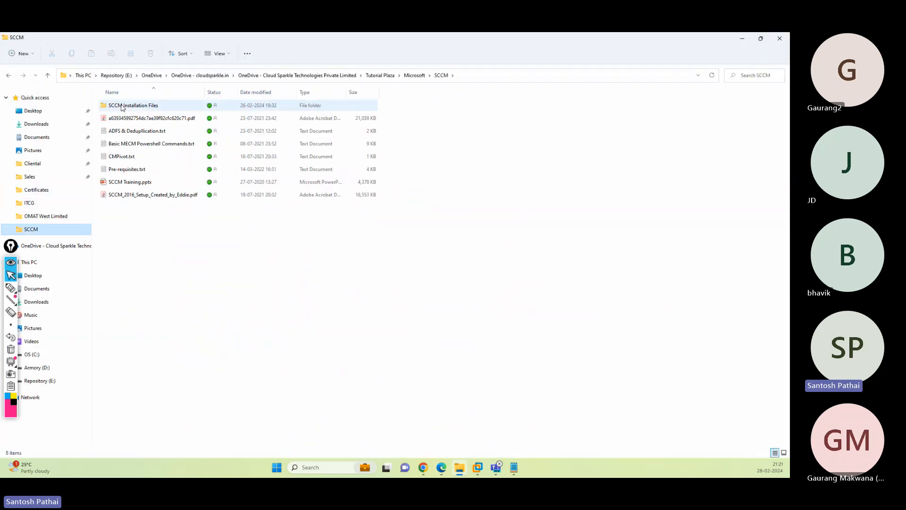
double_click(122, 106)
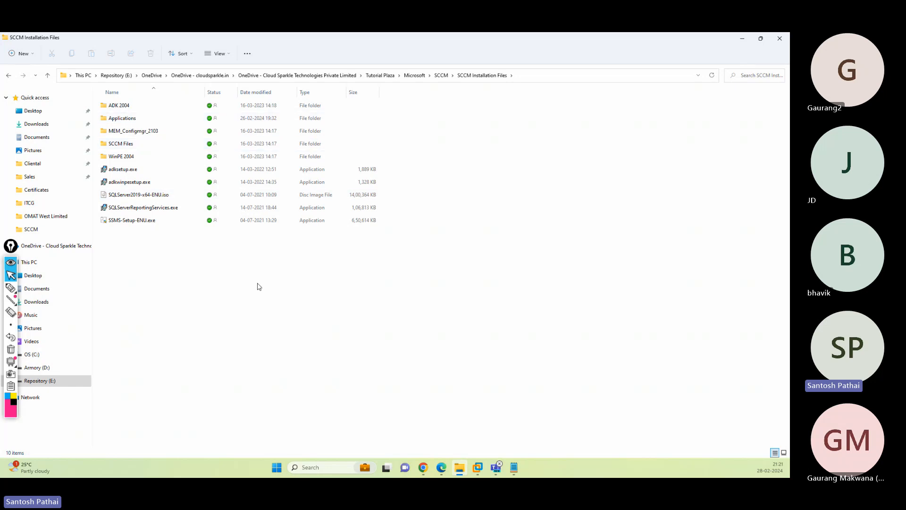
- Back in the browser, re-highlight Visual C++ version 2107 on the site prerequisites page
left_click(742, 43)
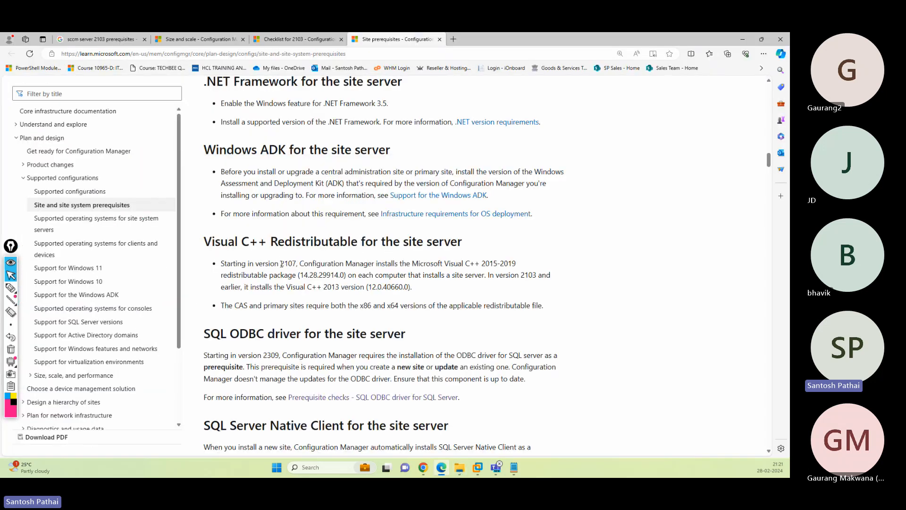
left_click_drag(281, 263, 299, 263)
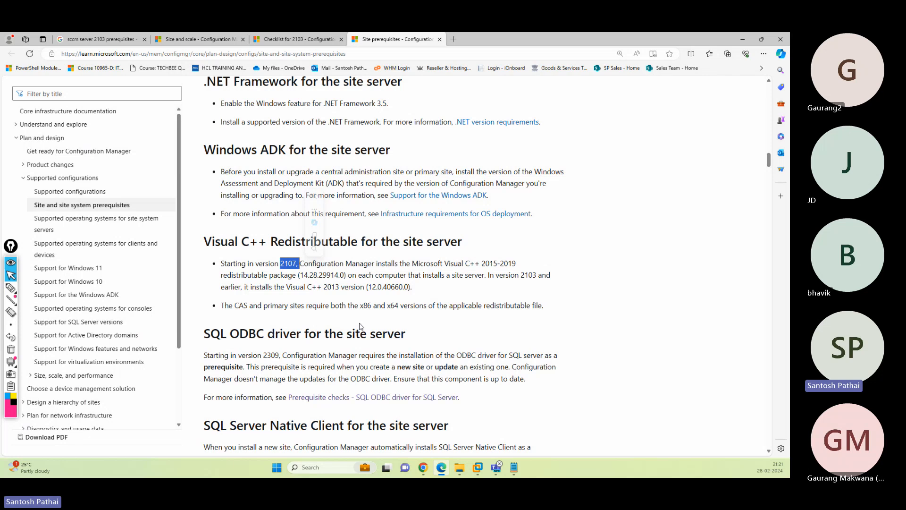
scroll(369, 339, "down", 5)
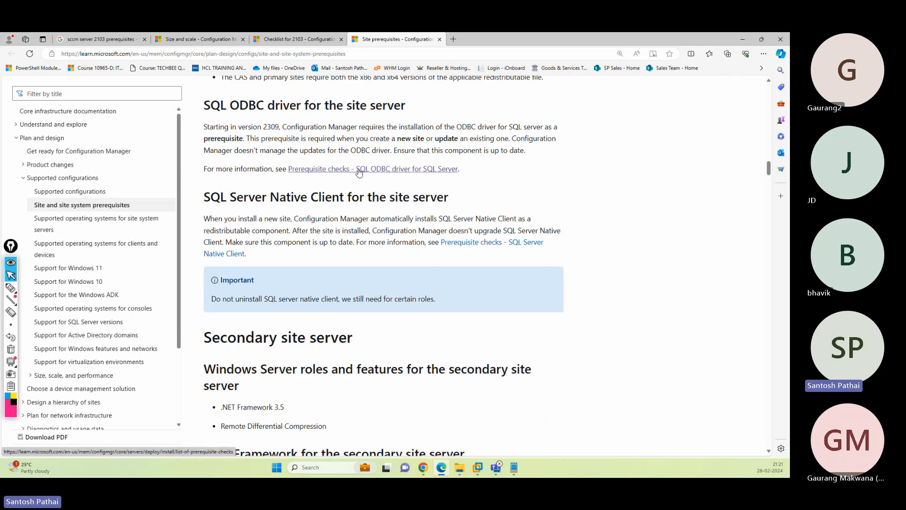
scroll(346, 216, "down", 5)
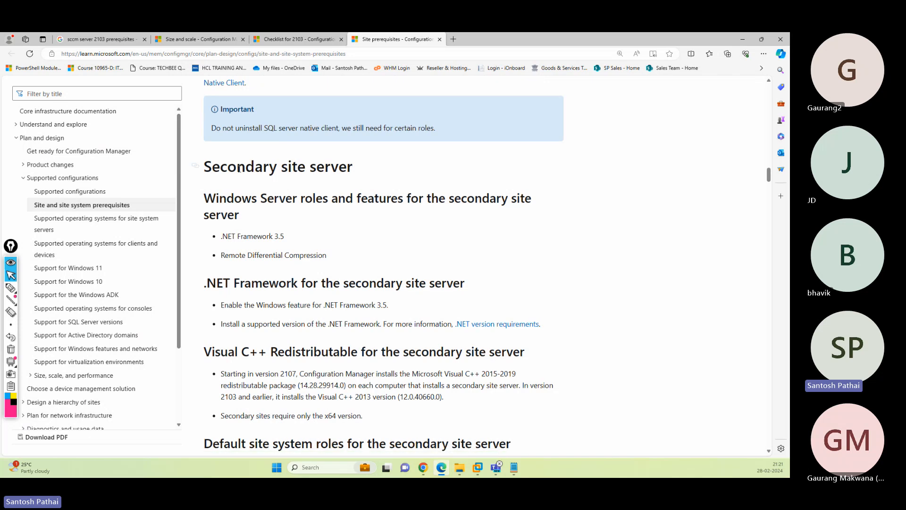
- On the 2103 checklist, mark the SQL Server 2012 minimum version requirement and scroll through it
key("ctrl+shift+Tab")
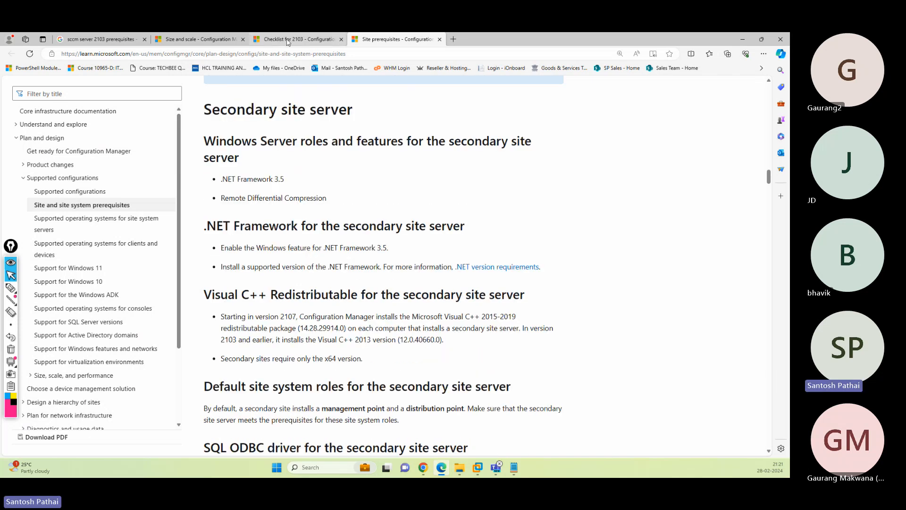
scroll(370, 225, "down", 5)
scroll(370, 225, "down", 4)
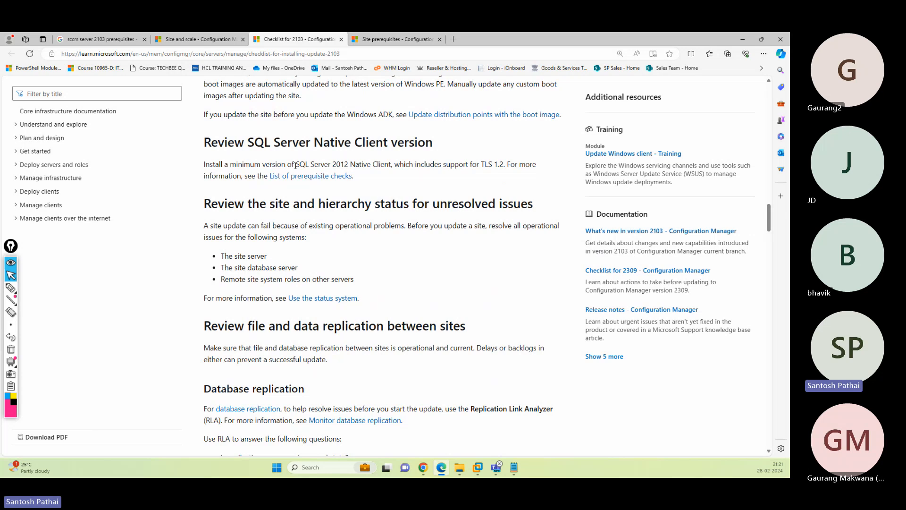
left_click_drag(296, 166, 353, 166)
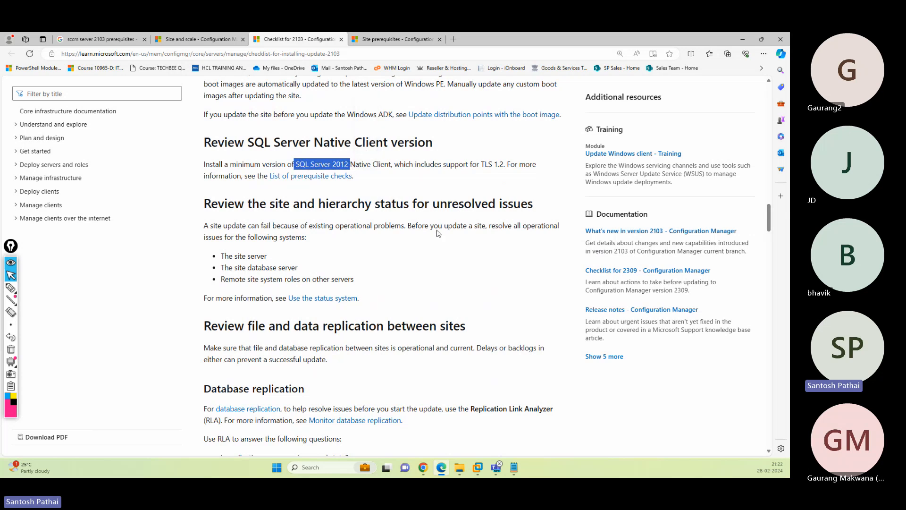
scroll(437, 233, "down", 15)
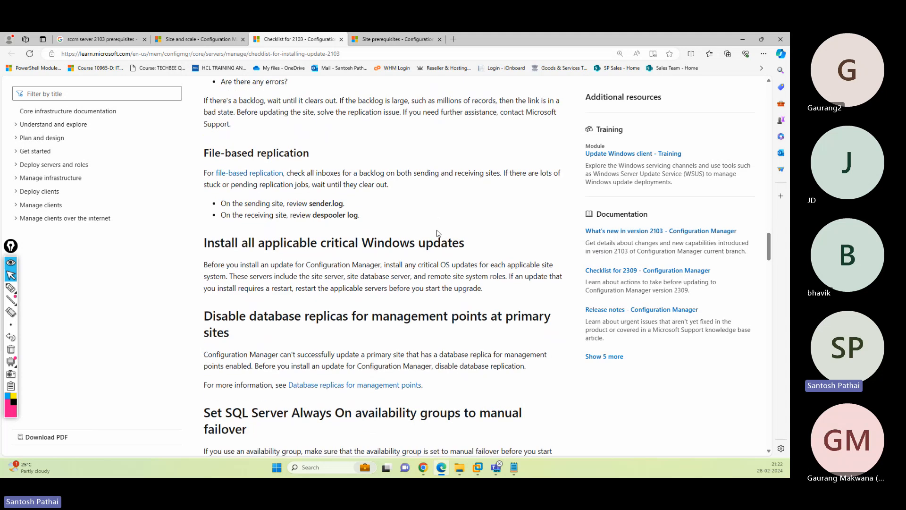
scroll(437, 233, "down", 8)
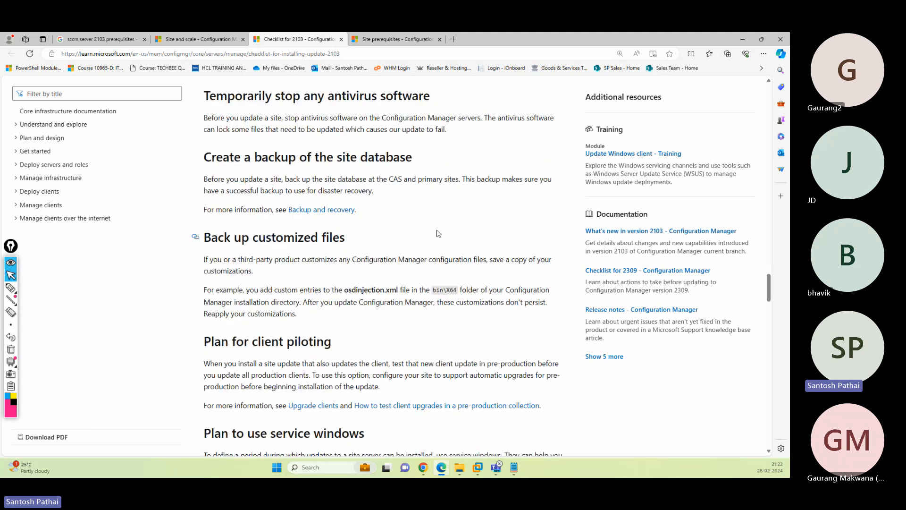
scroll(437, 233, "down", 3)
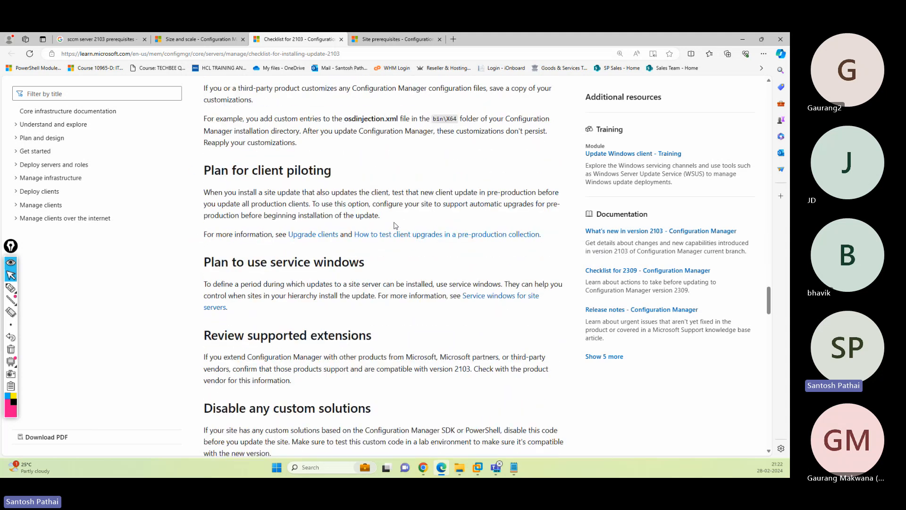
scroll(397, 231, "up", 20)
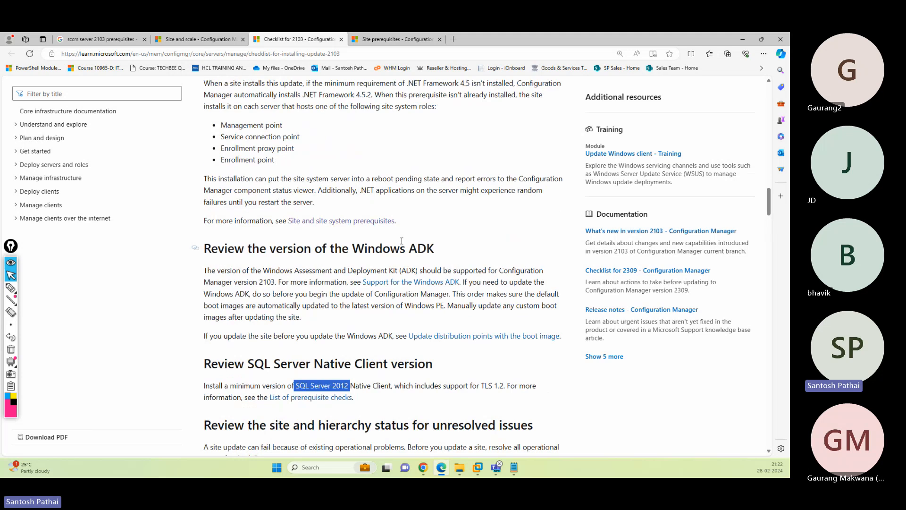
scroll(401, 240, "up", 12)
scroll(402, 245, "down", 9)
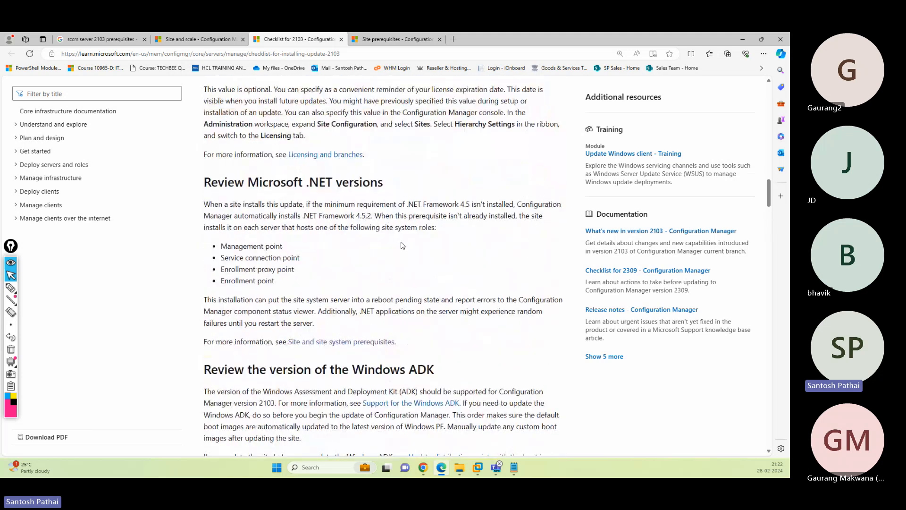
scroll(402, 245, "up", 4)
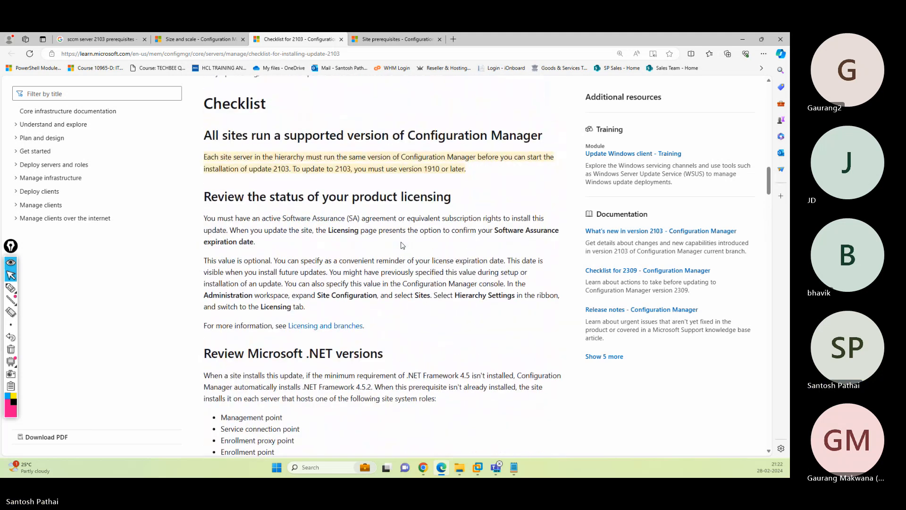
scroll(402, 245, "down", 6)
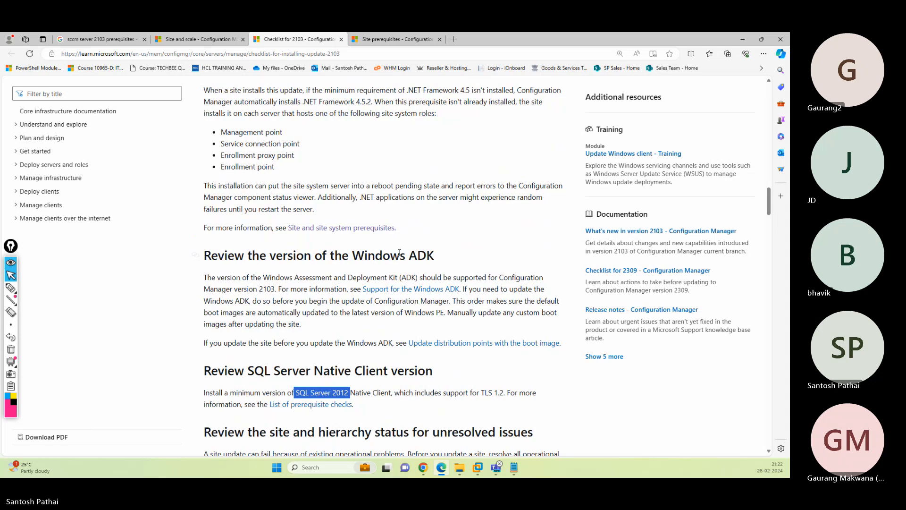
scroll(399, 253, "up", 10)
- Open the Site and site system prerequisites link in a new tab, then return to the existing copy
scroll(409, 259, "up", 10)
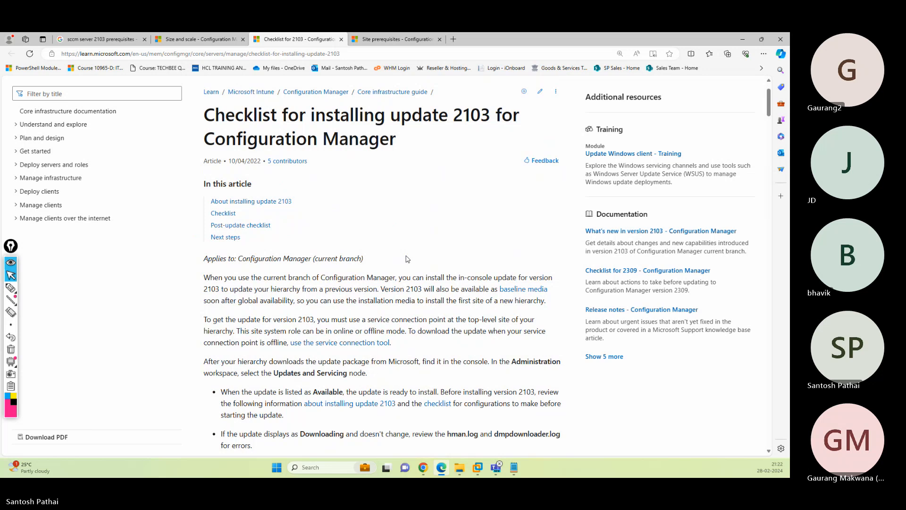
scroll(408, 260, "down", 3)
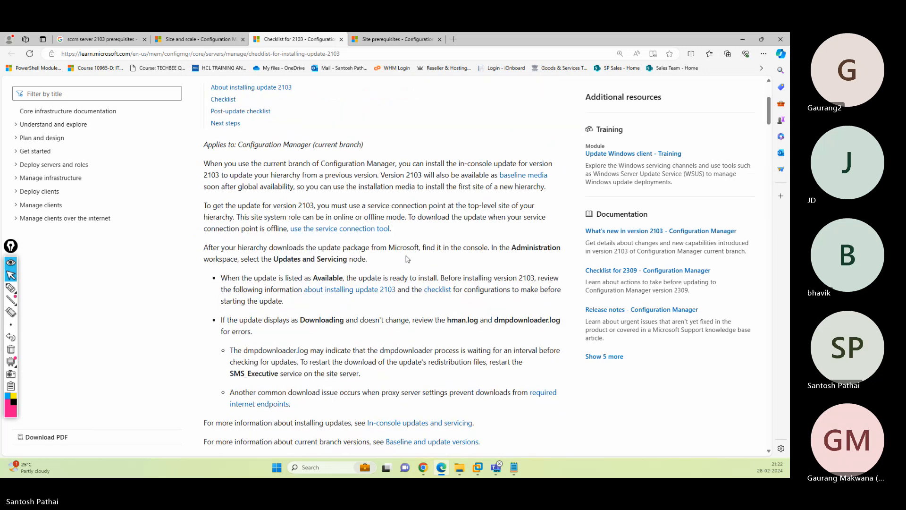
scroll(408, 259, "up", 3)
scroll(408, 259, "down", 6)
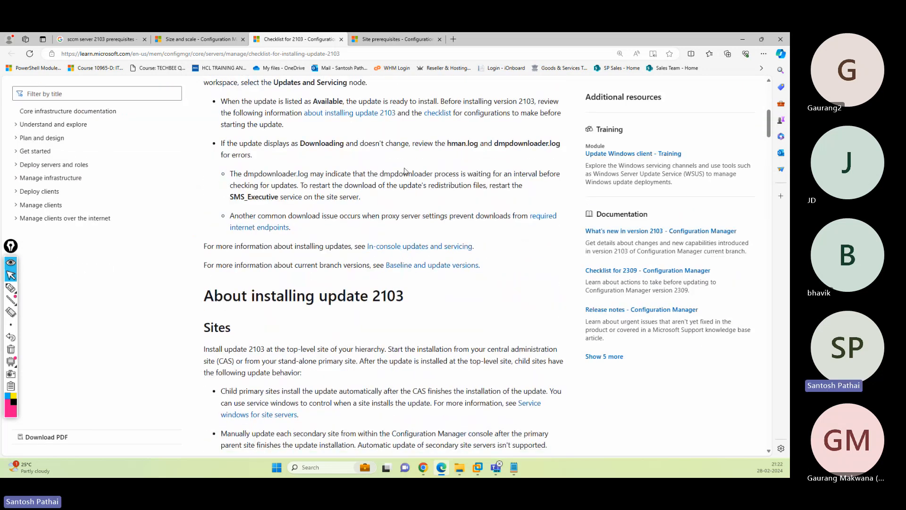
scroll(411, 212, "down", 10)
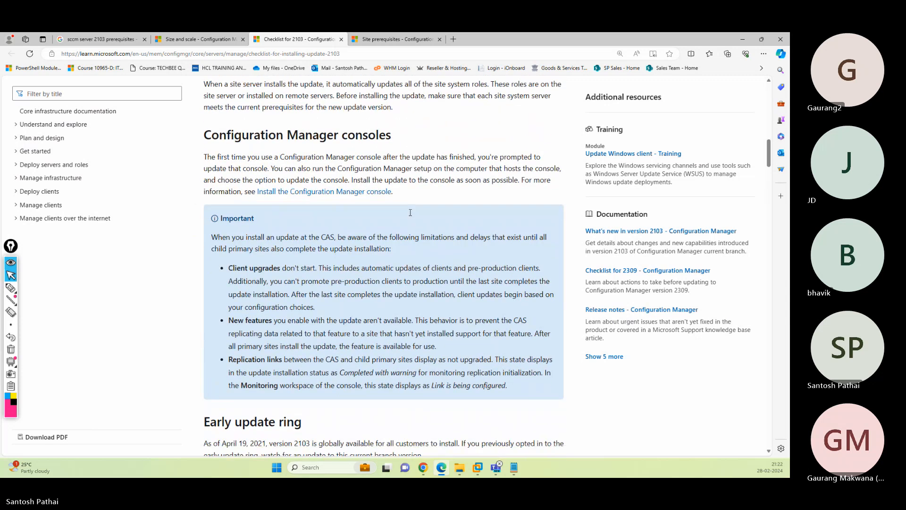
scroll(411, 215, "down", 6)
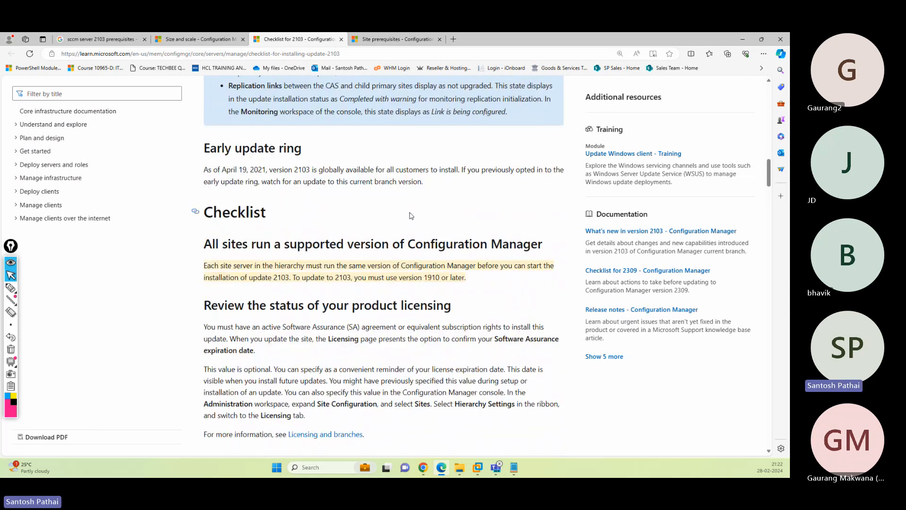
scroll(411, 216, "down", 3)
scroll(410, 213, "down", 4)
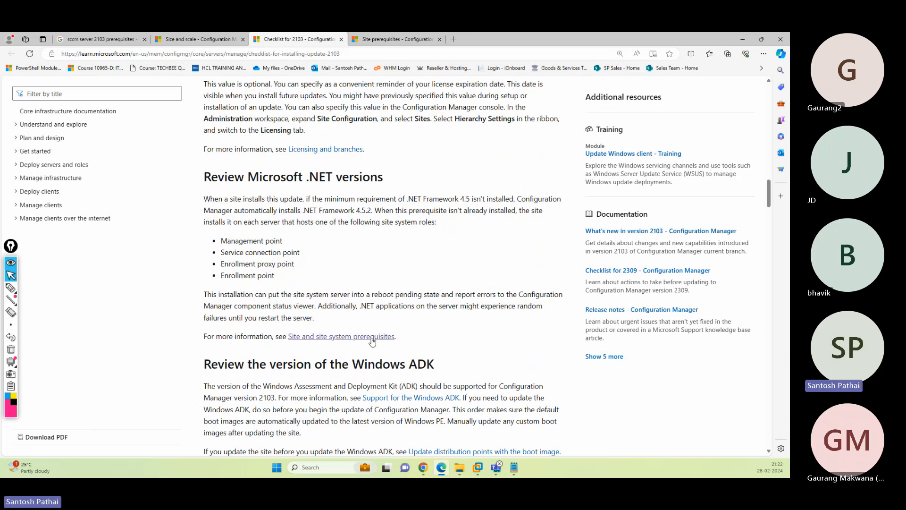
right_click(341, 341)
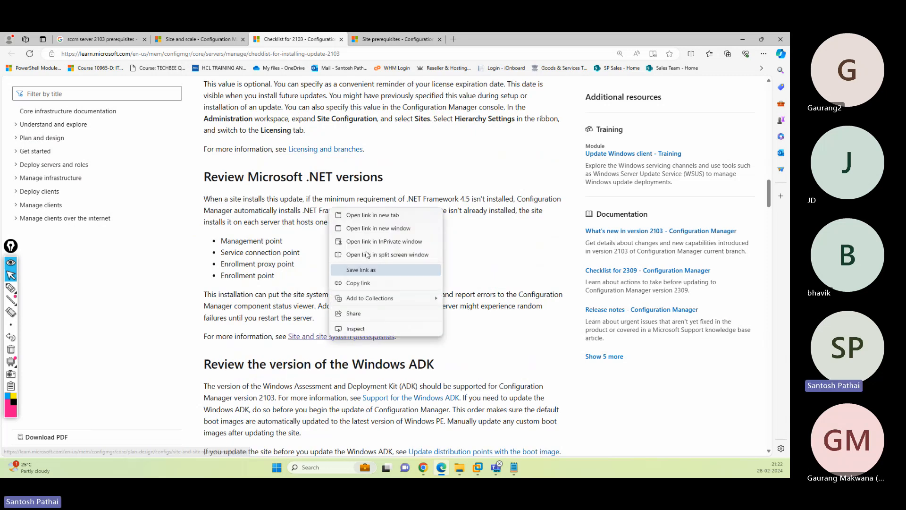
left_click(371, 216)
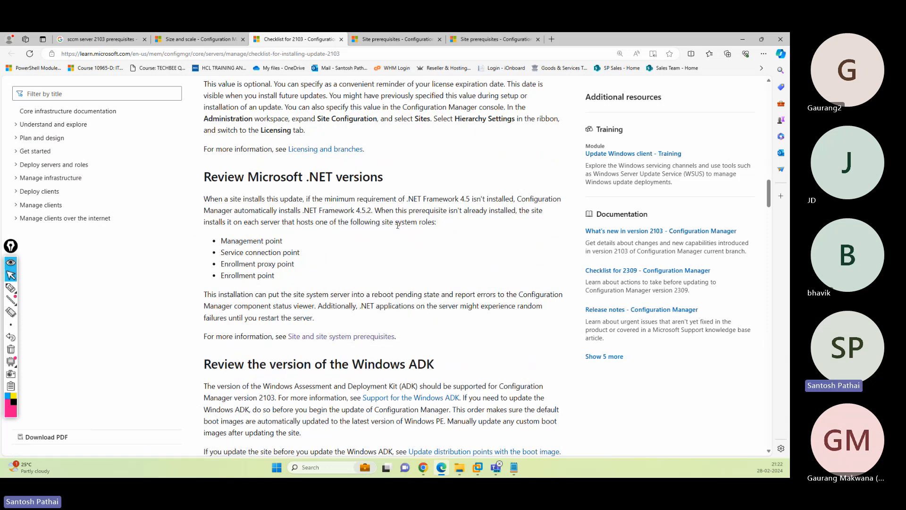
left_click(398, 40)
- Close the duplicate site prerequisites tab and open the SQL ODBC driver prerequisite checks in a new tab
left_click(538, 39)
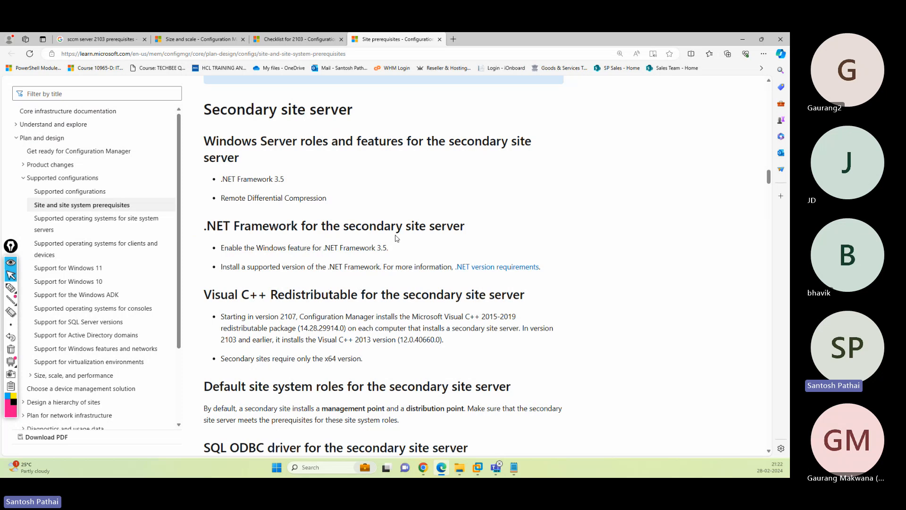
scroll(397, 239, "down", 5)
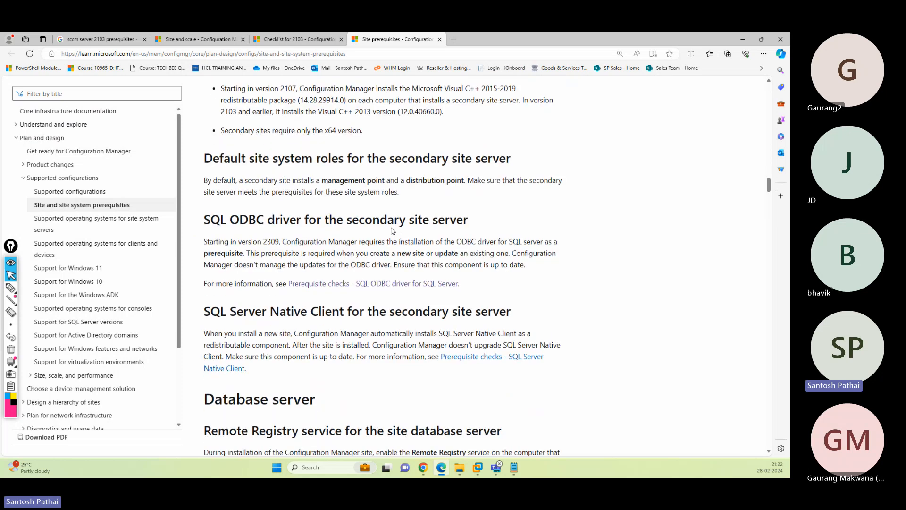
right_click(392, 286)
left_click(425, 291)
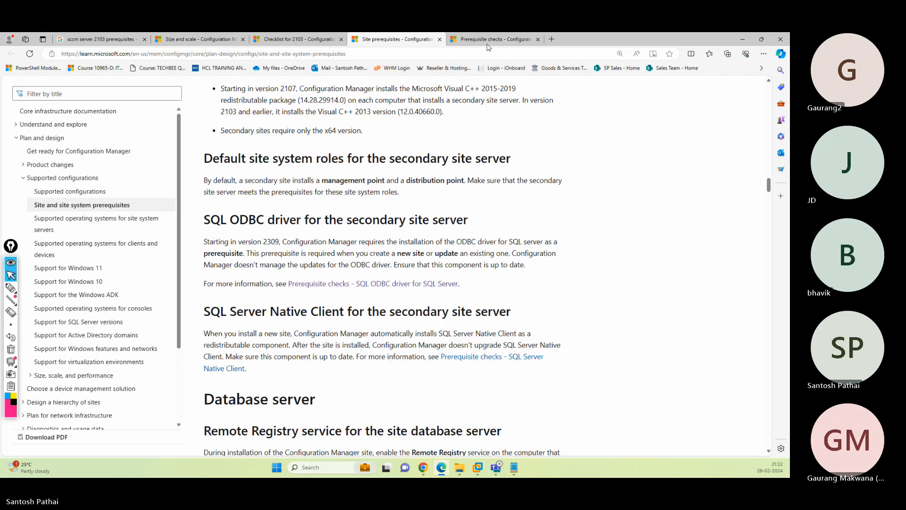
- Read through the Prerequisite checks article, then close its tab
left_click(491, 40)
scroll(505, 159, "down", 8)
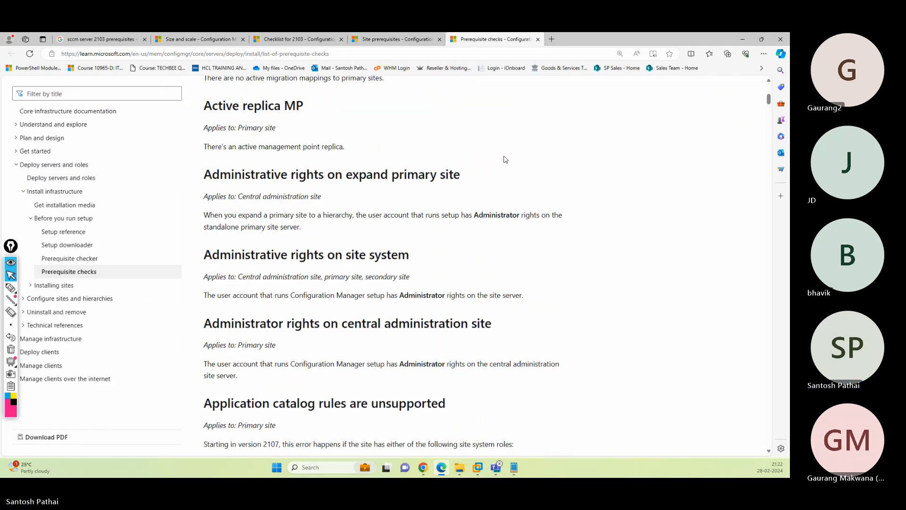
scroll(505, 161, "down", 5)
scroll(503, 161, "up", 3)
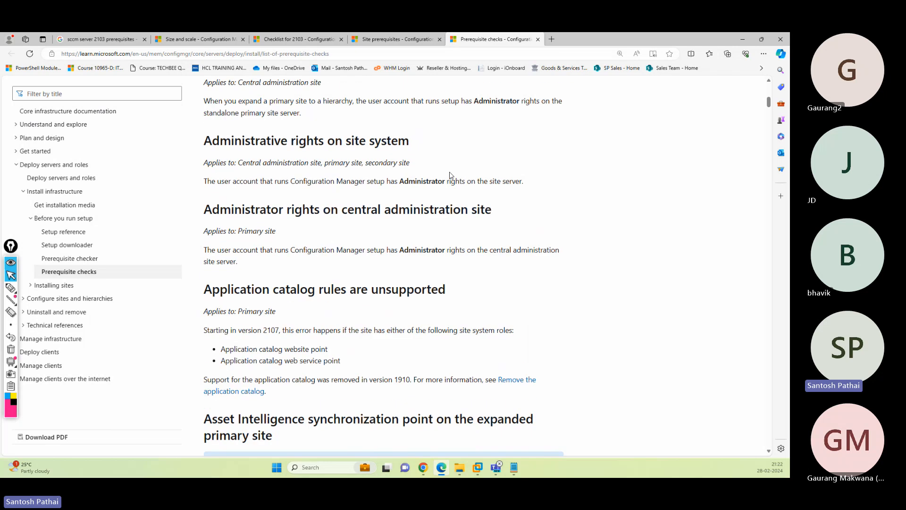
scroll(406, 205, "up", 9)
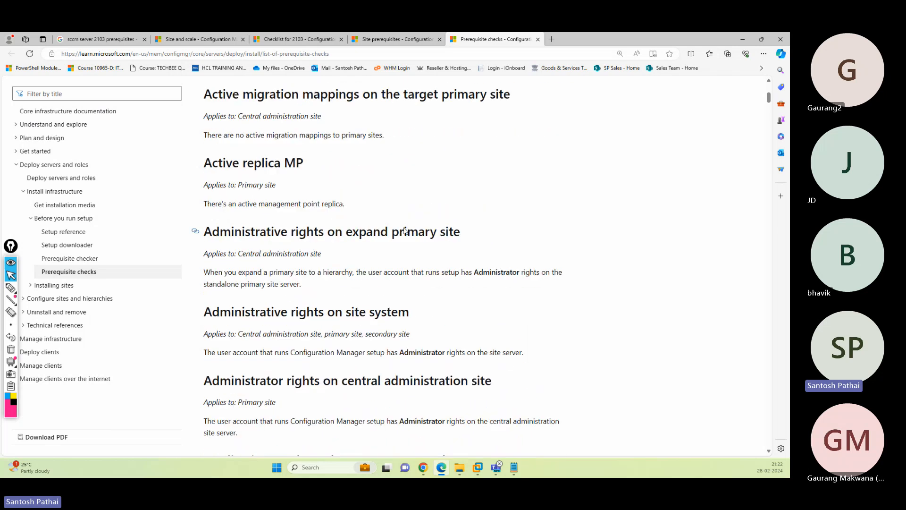
scroll(324, 250, "down", 15)
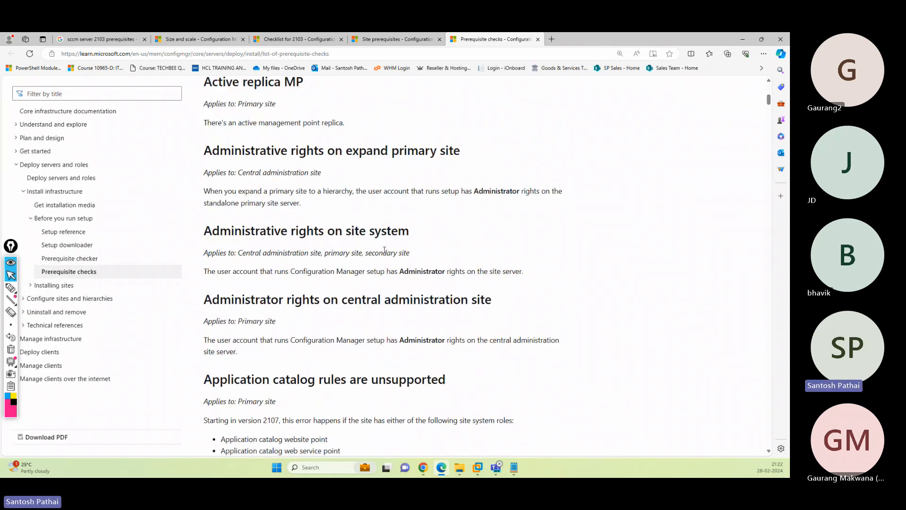
scroll(384, 252, "down", 7)
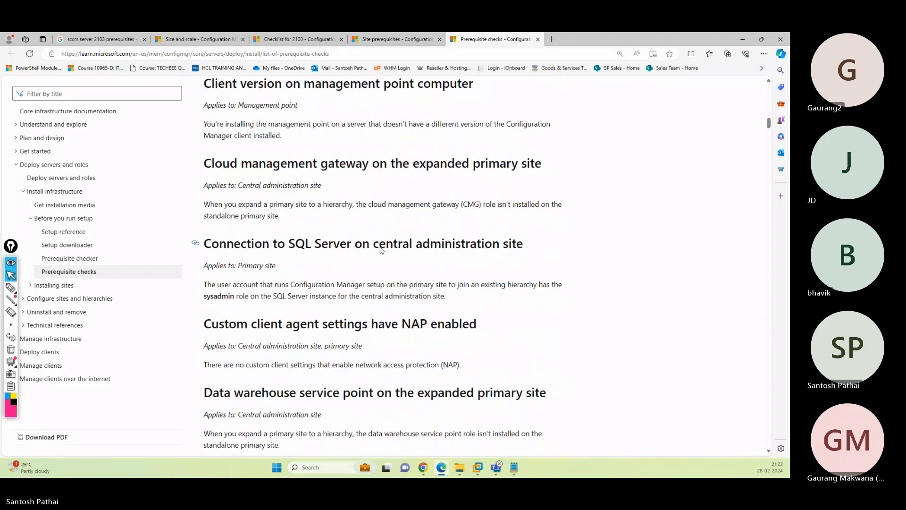
scroll(381, 247, "down", 15)
scroll(381, 248, "down", 15)
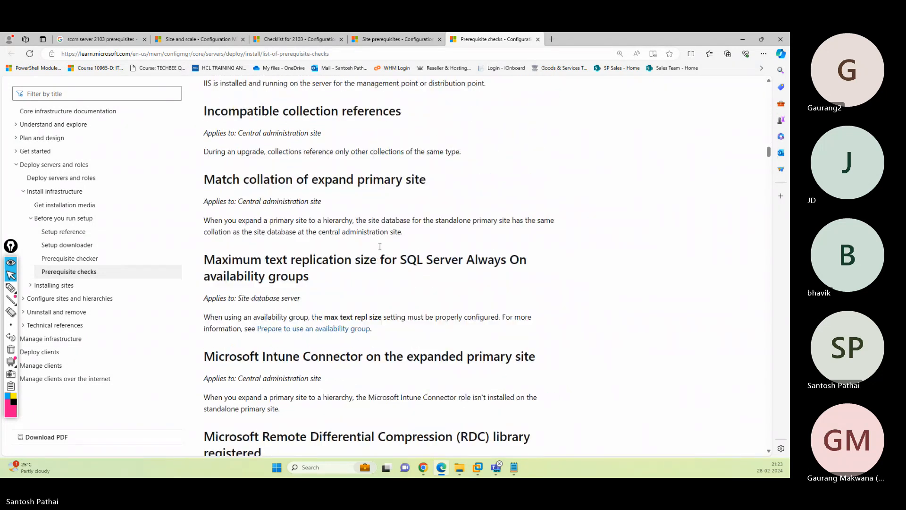
scroll(380, 247, "down", 15)
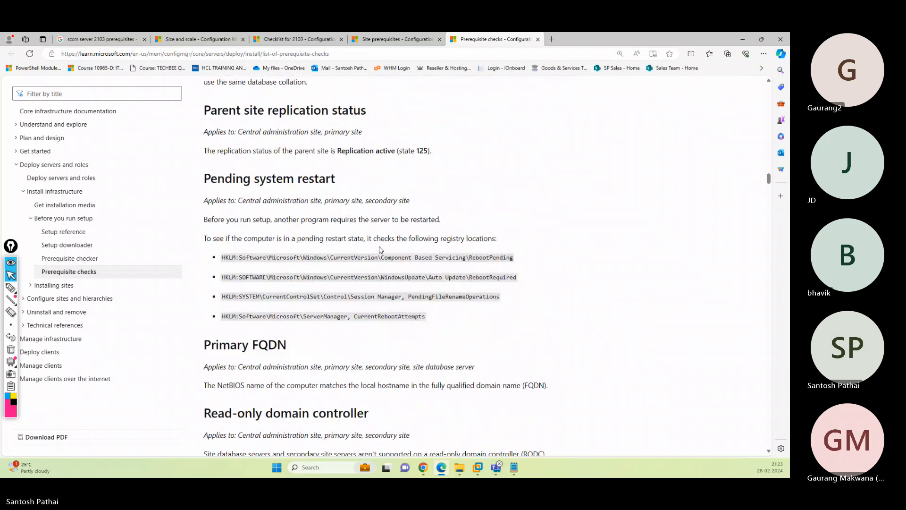
scroll(378, 251, "down", 10)
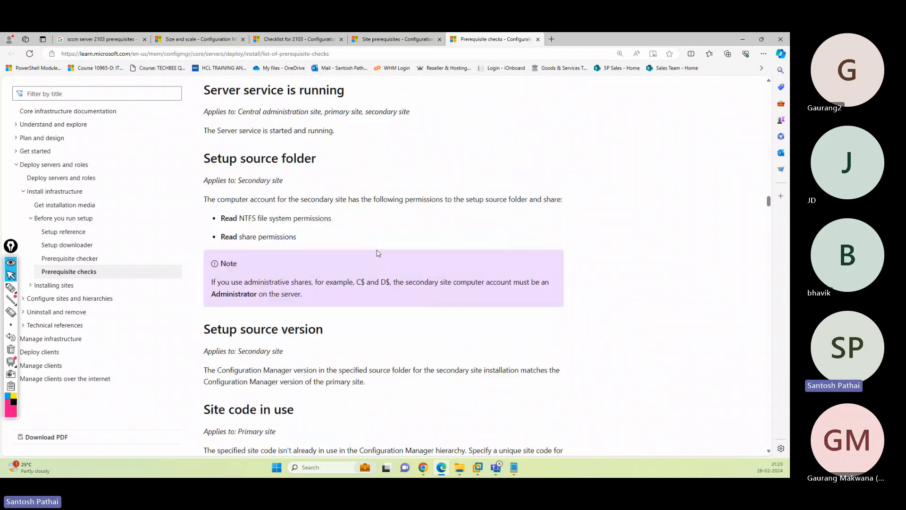
key("ctrl+w")
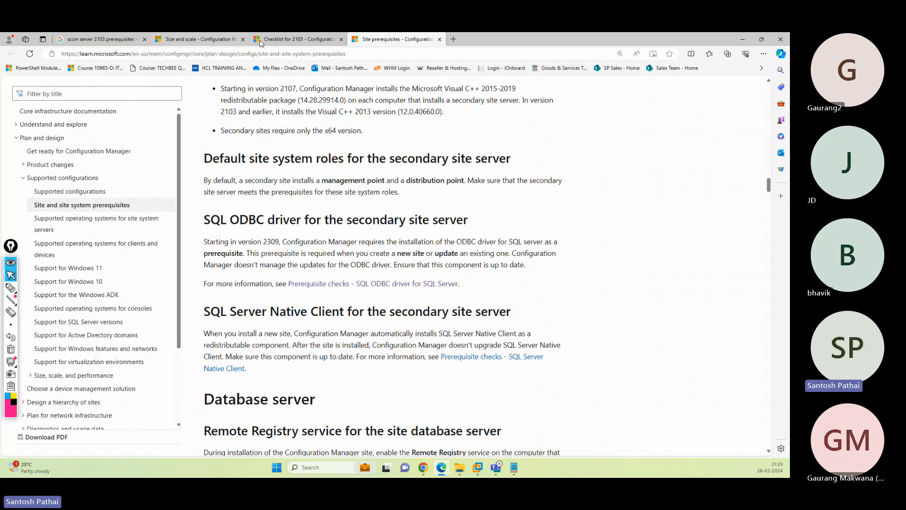
- Search Google for 'sccm server prerequisites' and open 'Prerequisites for installing Configuration Manager sites' in a new tab
left_click(297, 39)
left_click(121, 39)
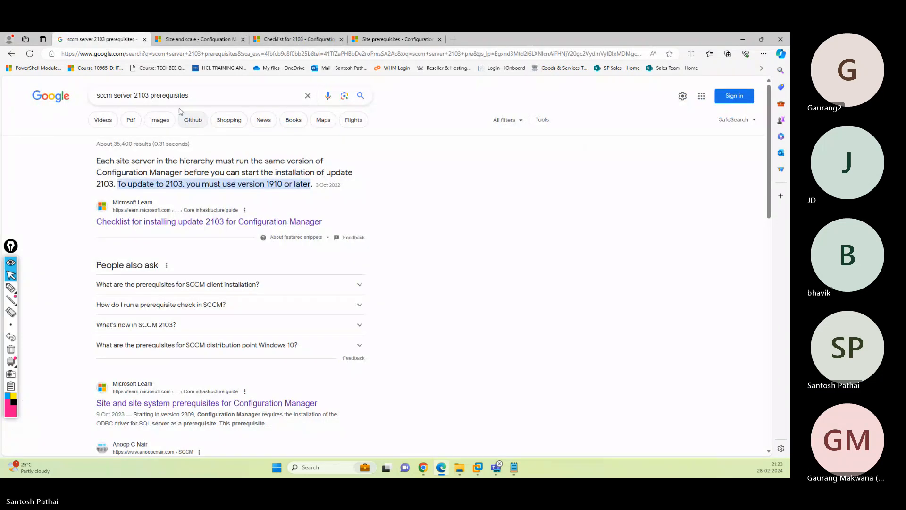
left_click_drag(191, 96, 83, 88)
type("scc")
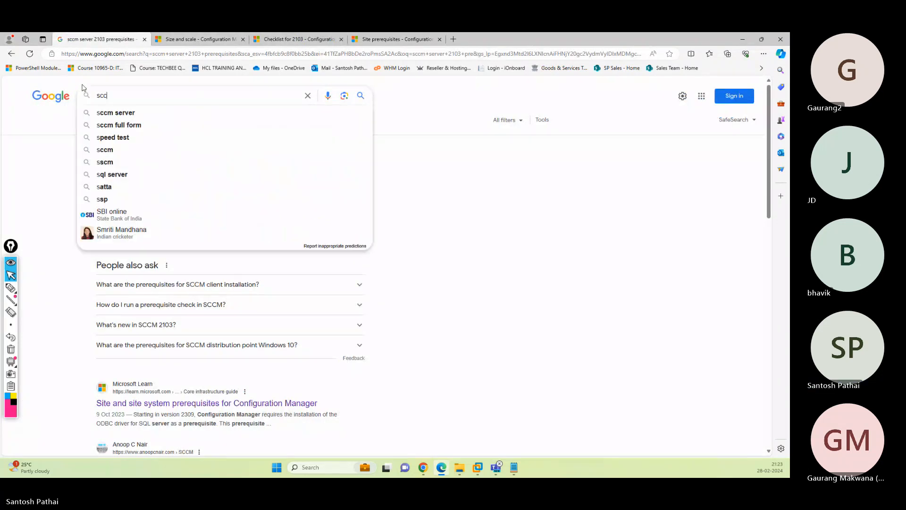
type("m server prerequisites")
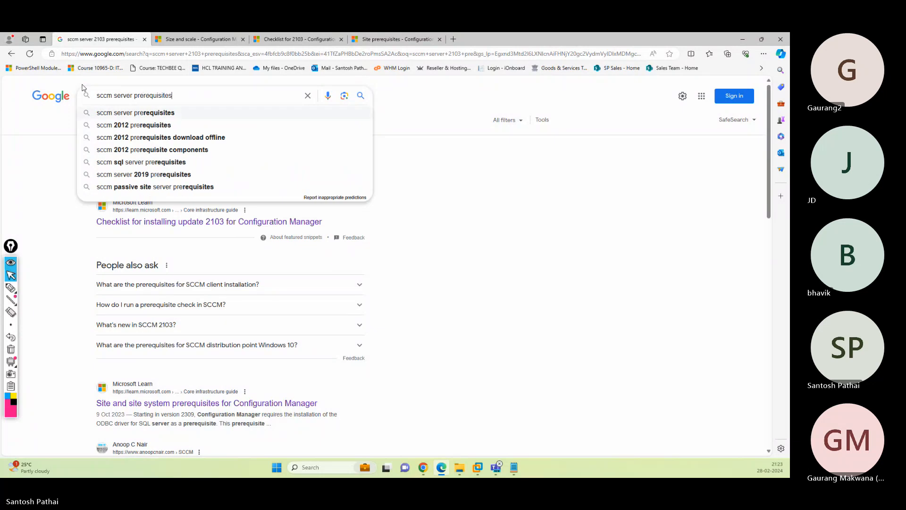
key("Return")
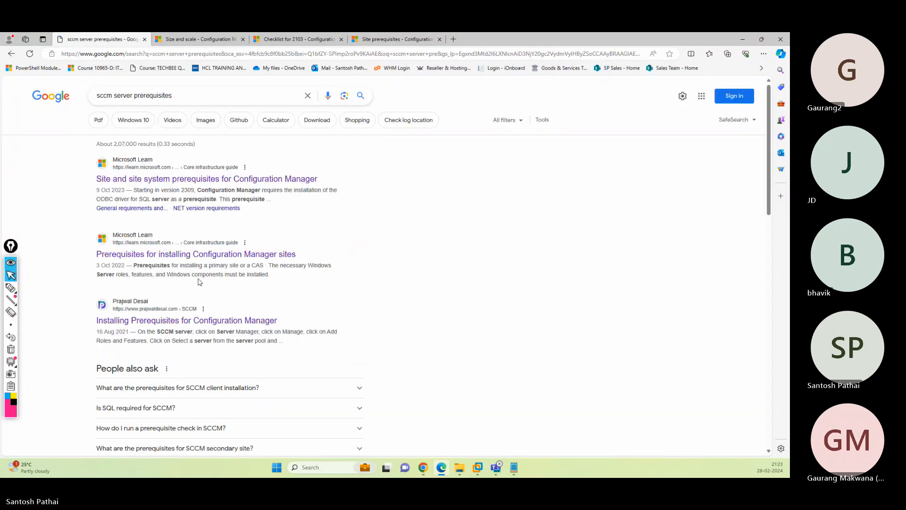
scroll(248, 286, "down", 5)
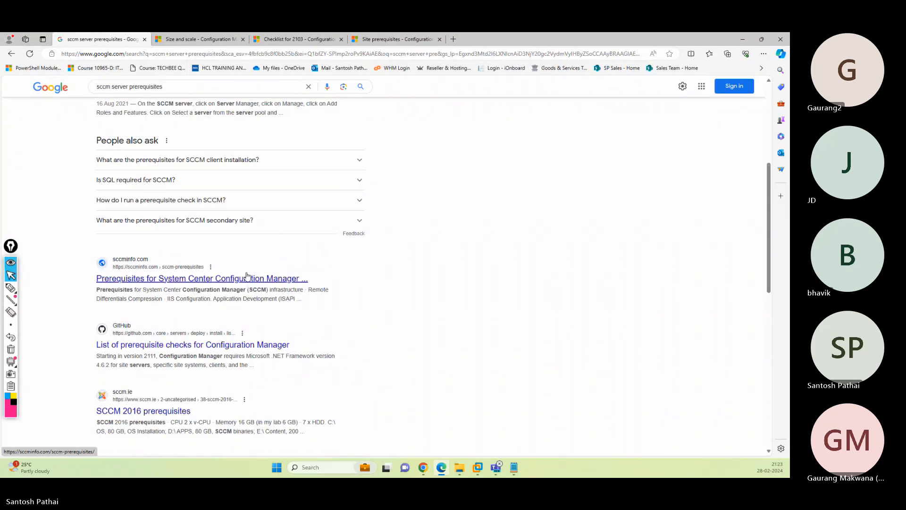
scroll(247, 276, "up", 5)
right_click(163, 258)
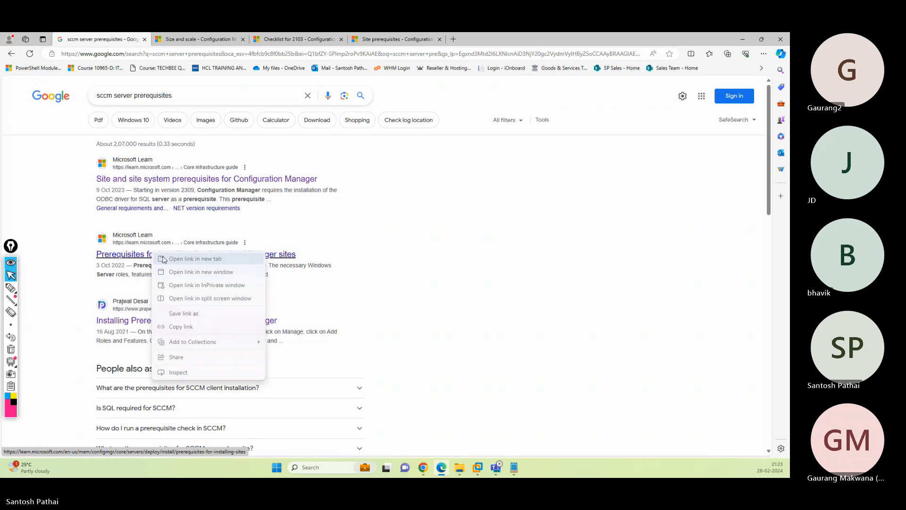
left_click(163, 259)
- Open the 'Expanding a stand-alone primary site' section in a new tab and read it
left_click(472, 39)
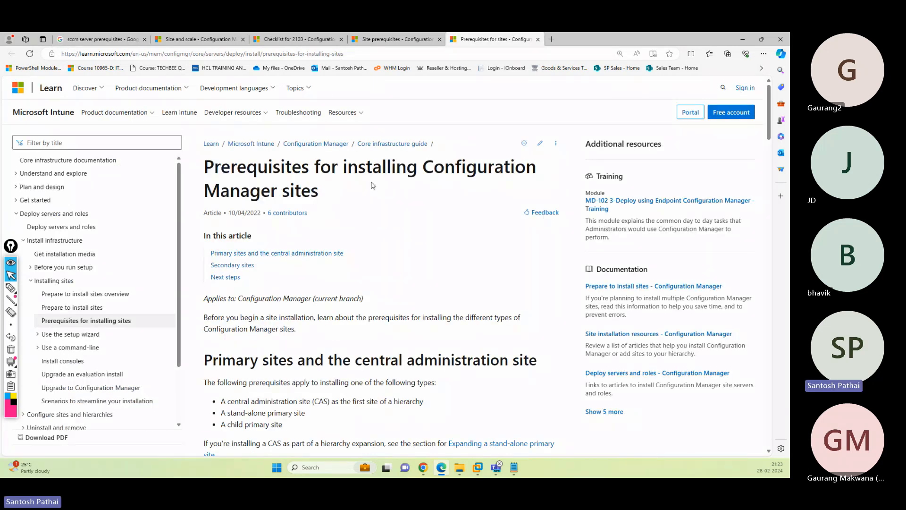
scroll(415, 245, "down", 6)
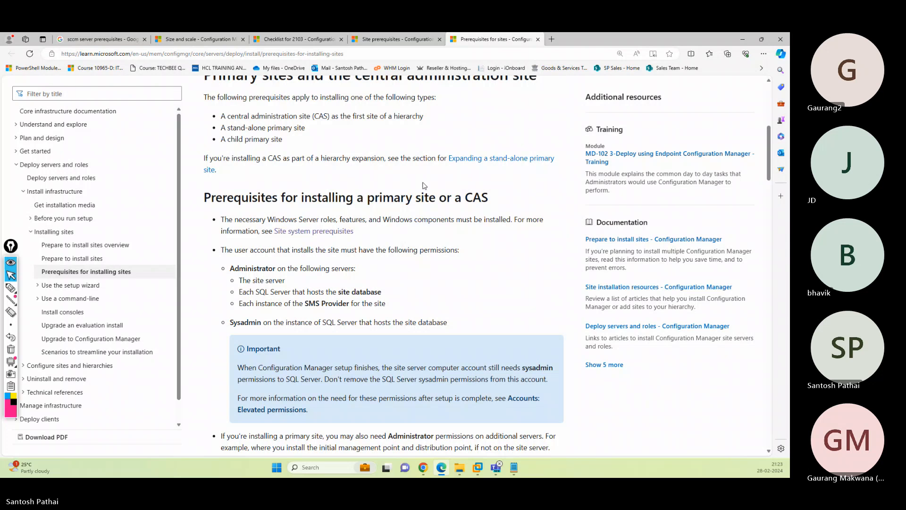
right_click(507, 162)
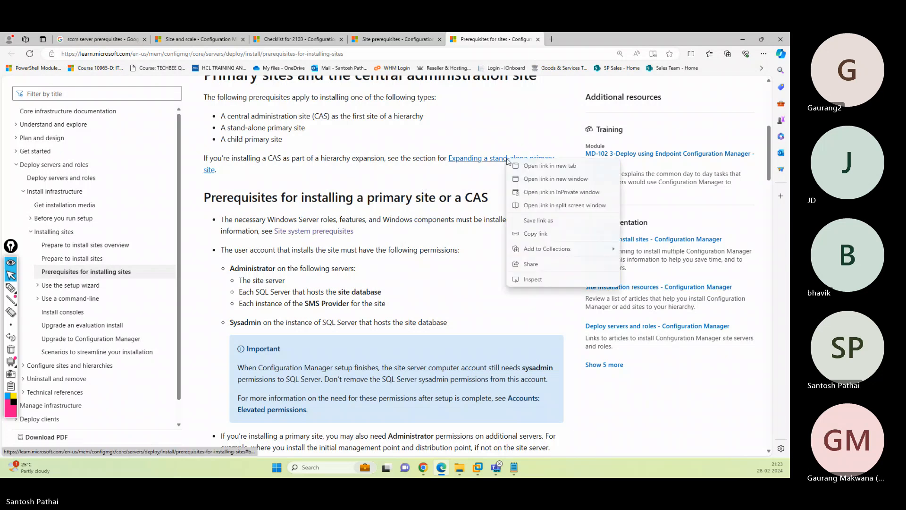
left_click(520, 168)
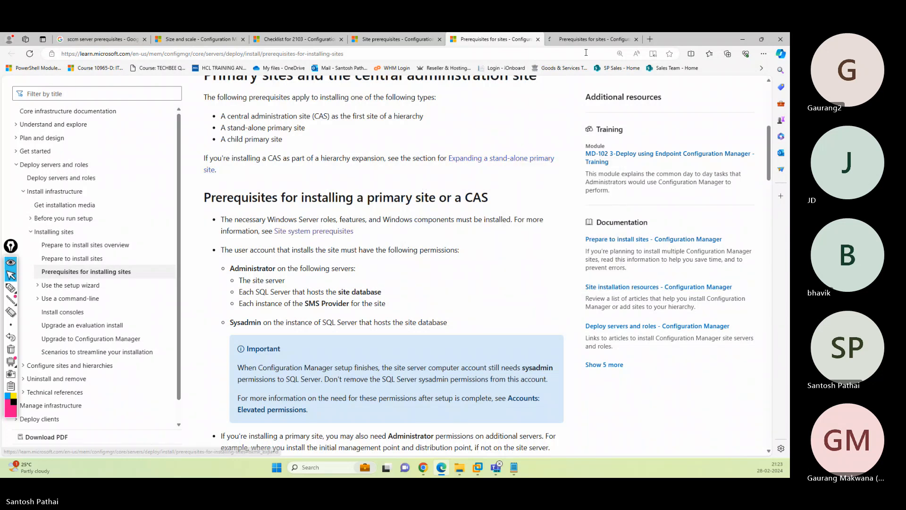
left_click(585, 40)
scroll(478, 206, "down", 2)
scroll(478, 206, "down", 18)
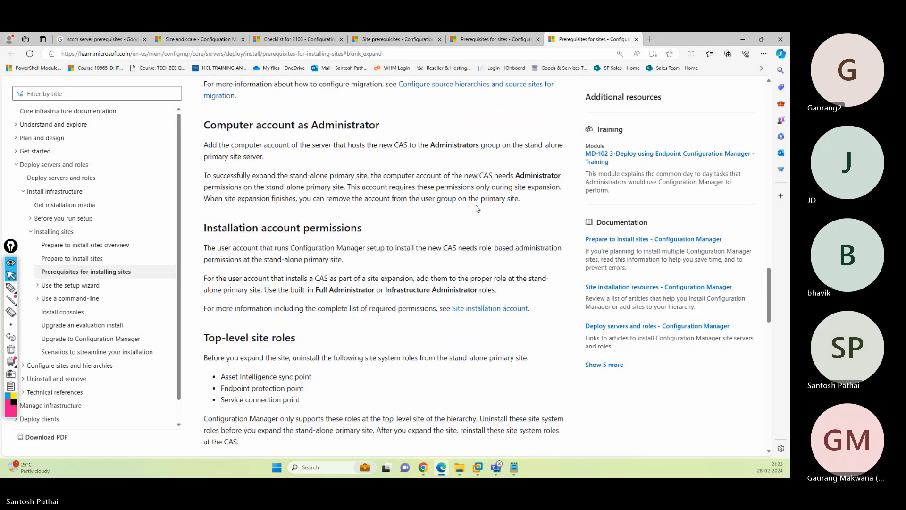
scroll(476, 206, "up", 4)
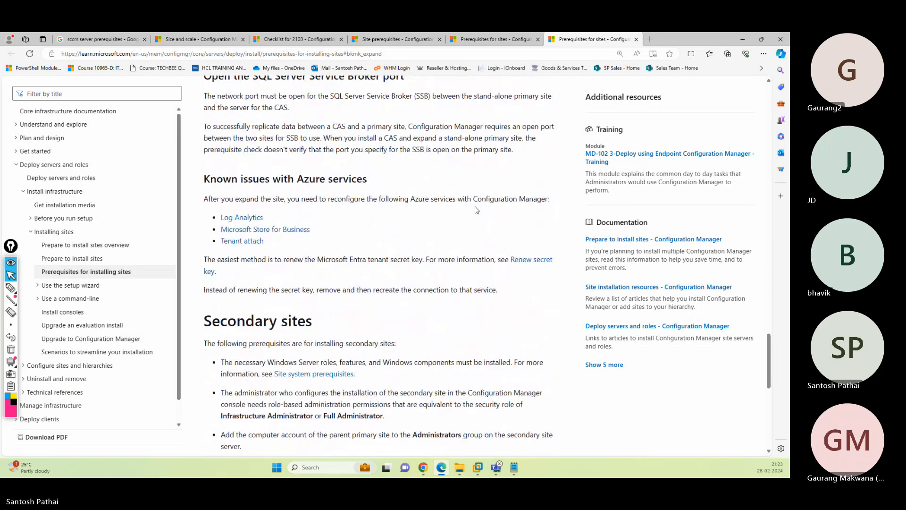
scroll(476, 206, "down", 13)
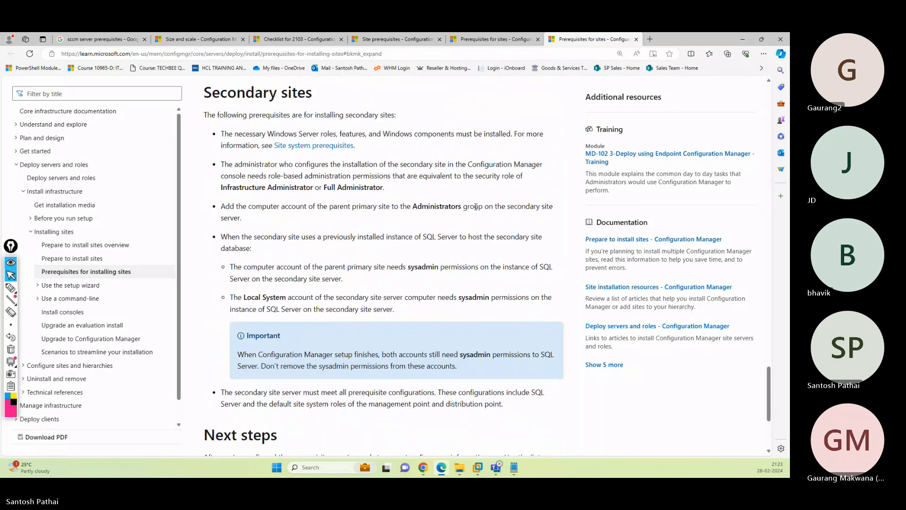
scroll(476, 210, "up", 15)
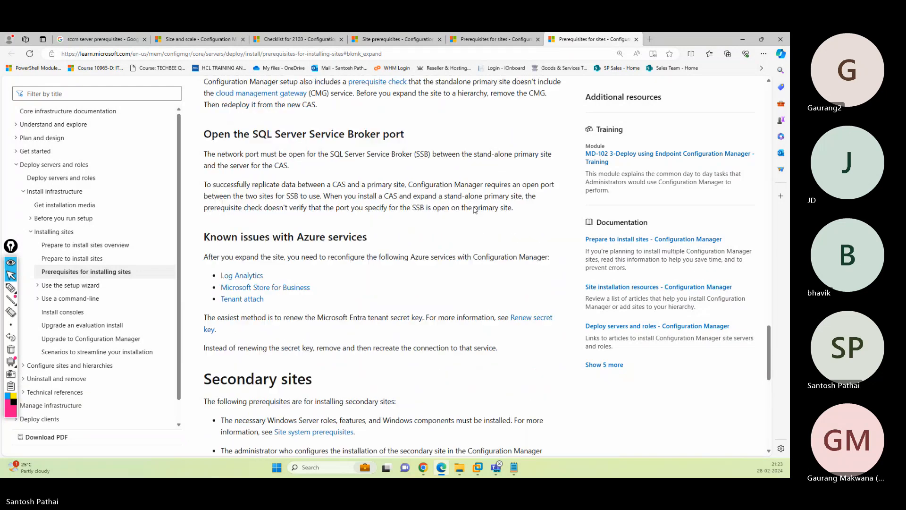
scroll(475, 210, "up", 15)
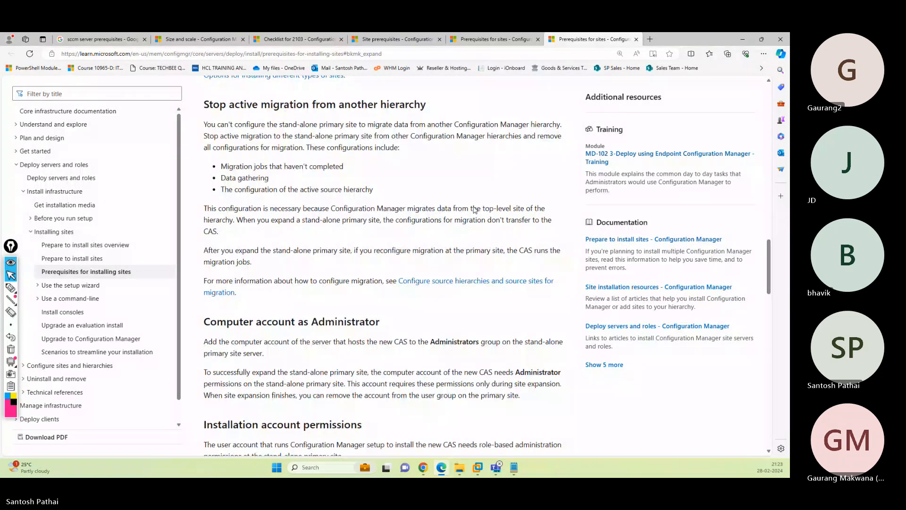
scroll(475, 210, "up", 6)
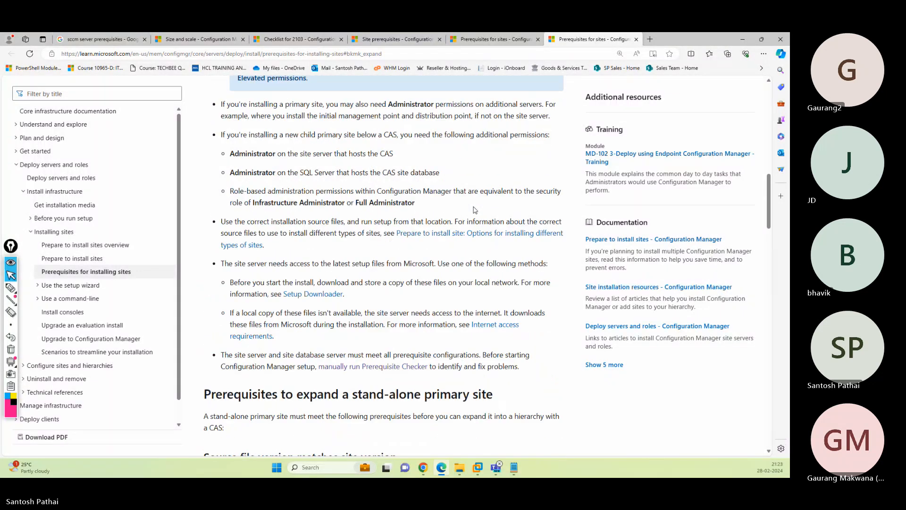
scroll(475, 210, "down", 6)
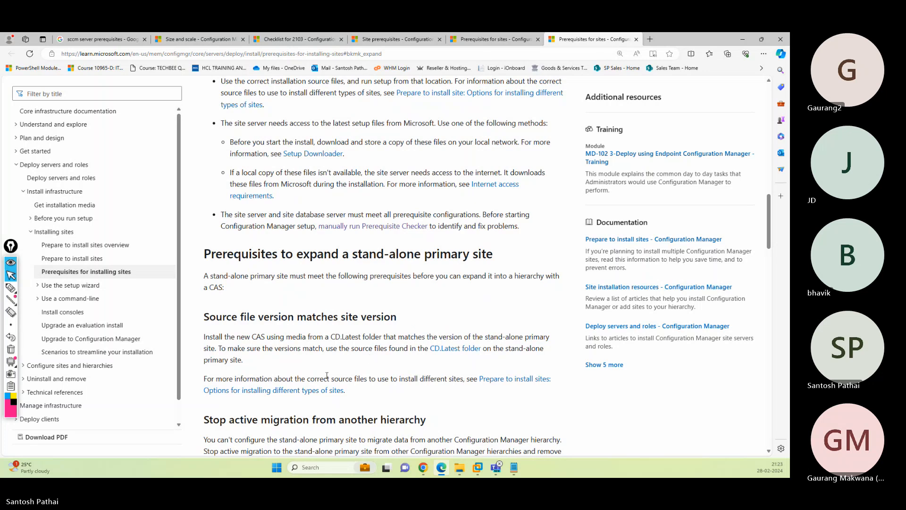
- Follow the options for installing different site types, then close the Prepare to install sites tab
left_click(306, 390)
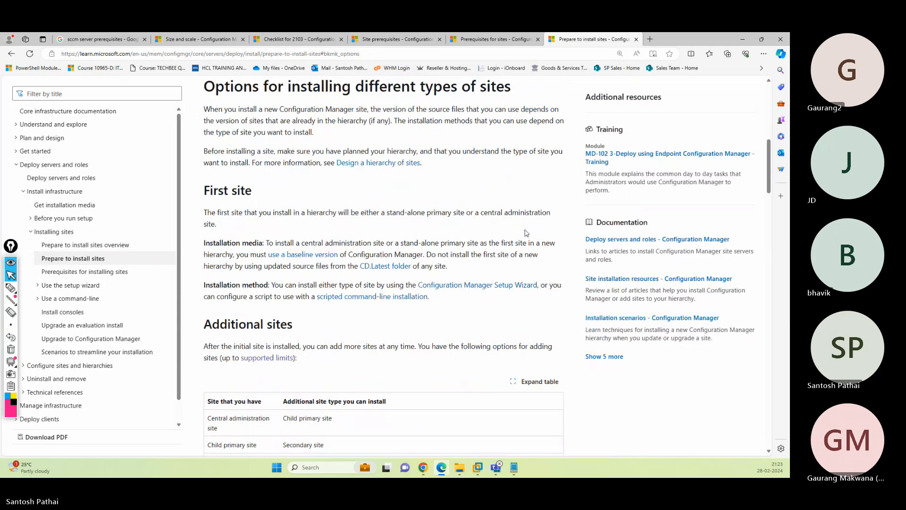
scroll(528, 216, "down", 10)
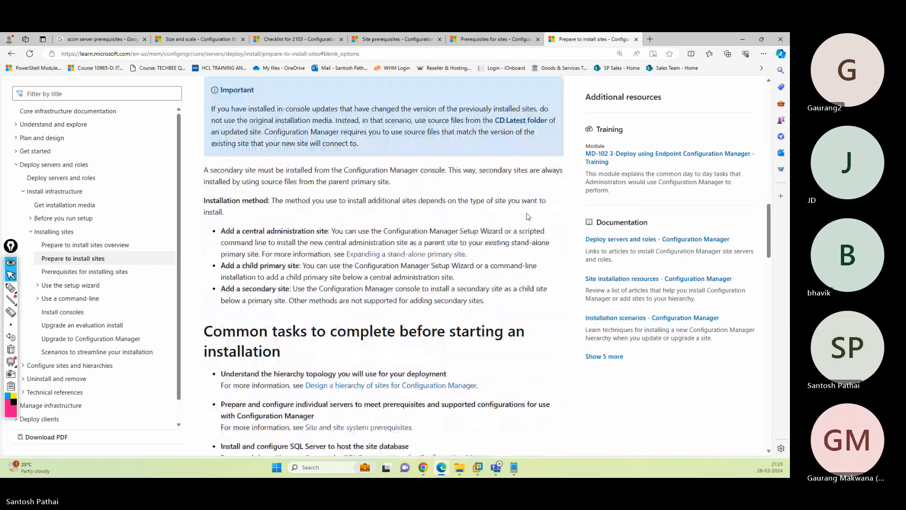
scroll(529, 217, "down", 15)
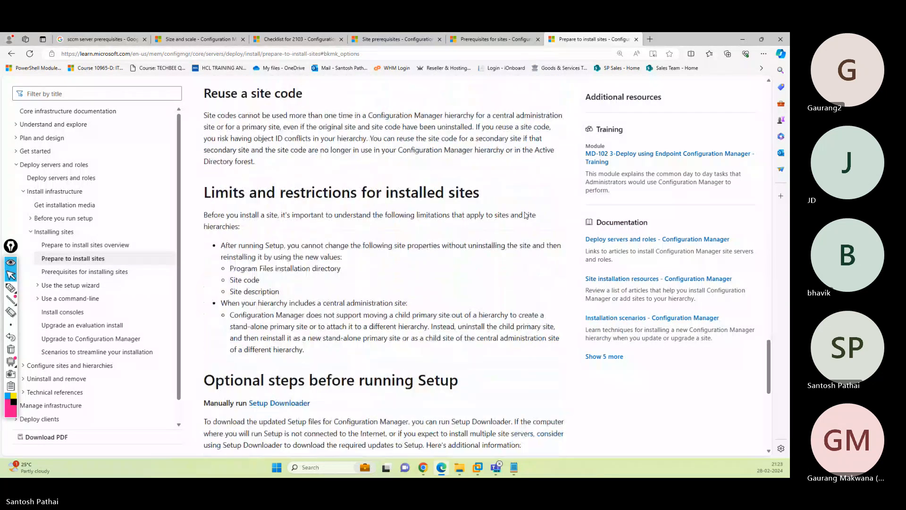
scroll(526, 215, "down", 1)
key("ctrl+w")
key("ctrl+q")
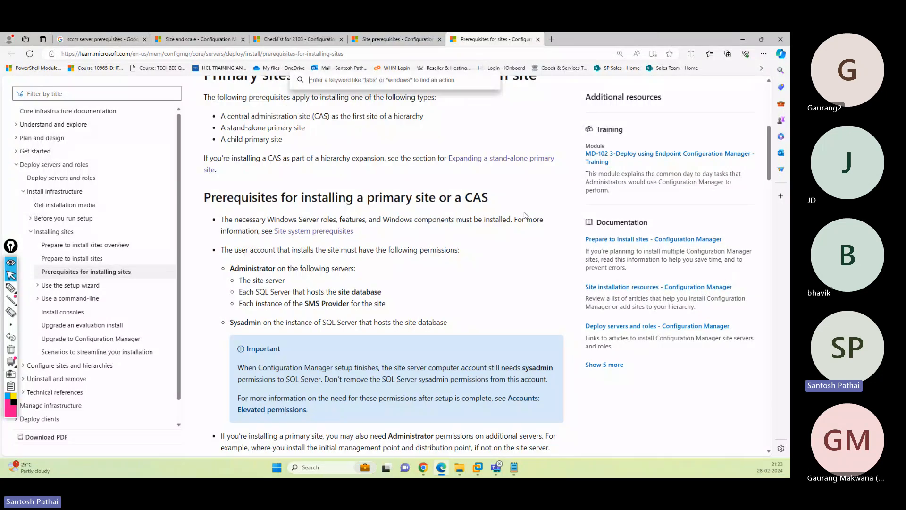
- Check the Google results, return to site prerequisites, then bring Pre-requisites.txt to the front in Notepad
left_click(101, 40)
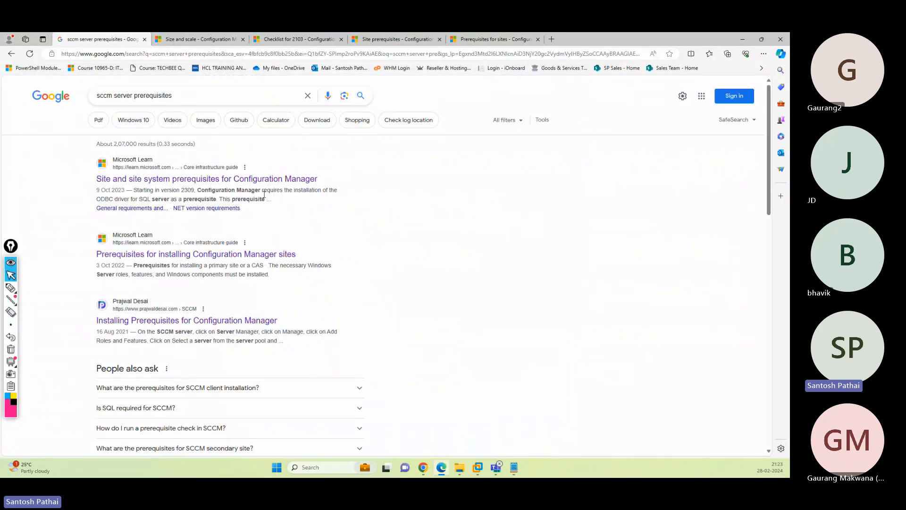
left_click(493, 39)
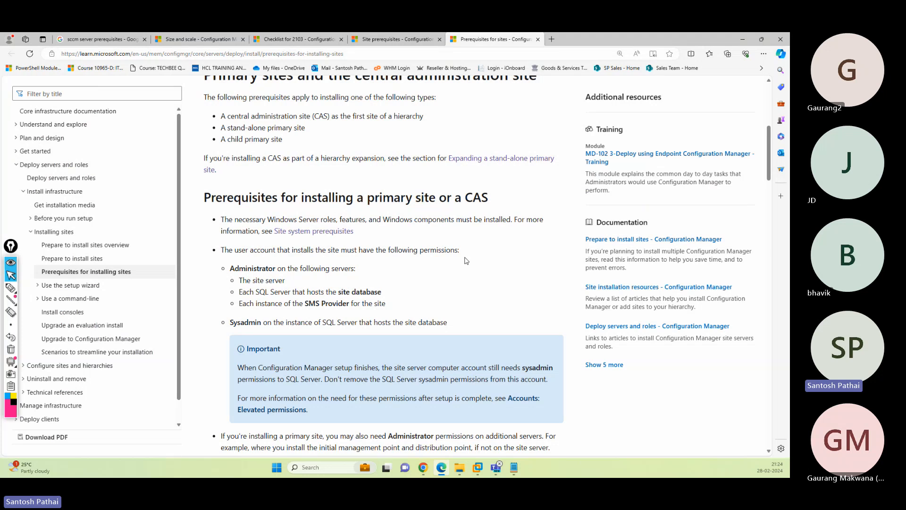
mouse_move(514, 467)
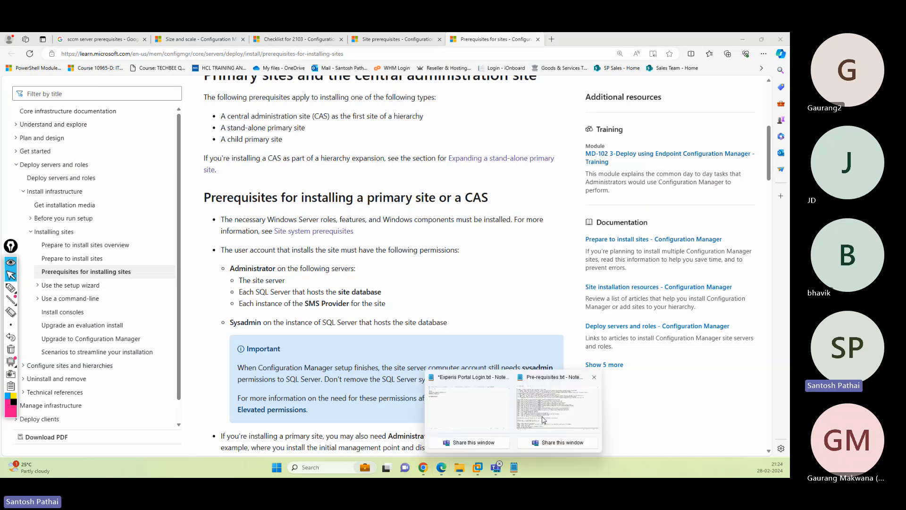
left_click(543, 419)
- Select the recommended-hardware documentation URL in Pre-requisites.txt, then open a new Edge tab
left_click(543, 419)
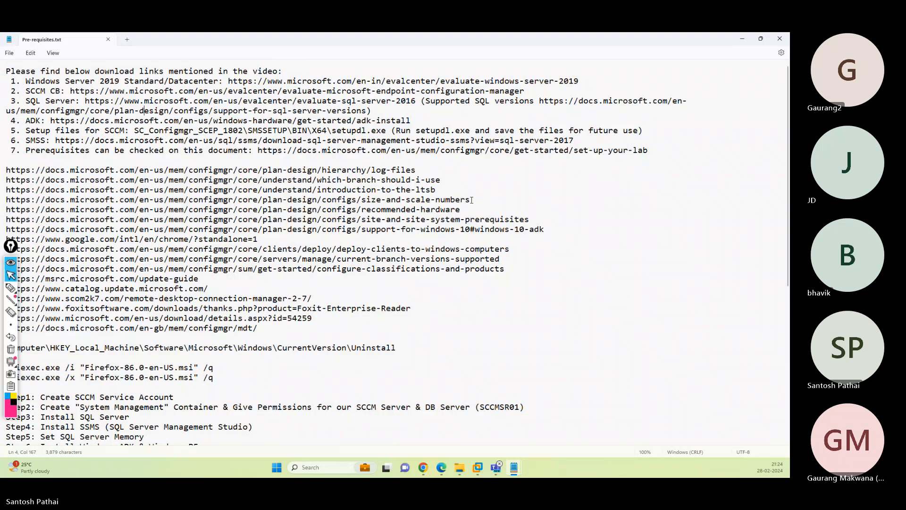
left_click_drag(462, 209, 6, 209)
key("ctrl+c")
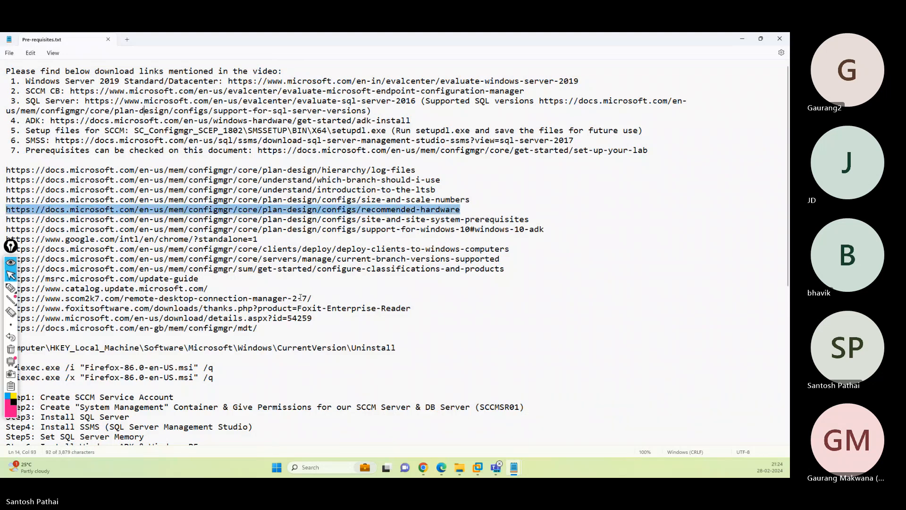
left_click(442, 467)
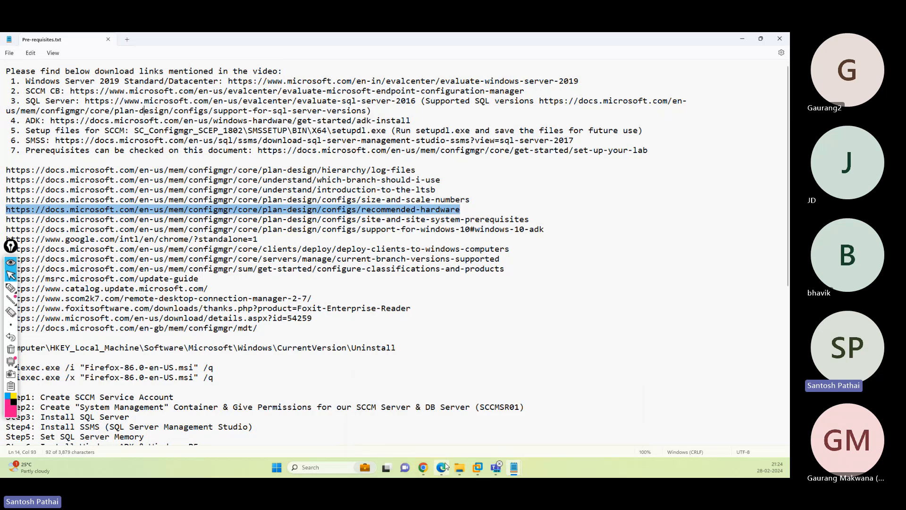
left_click(552, 39)
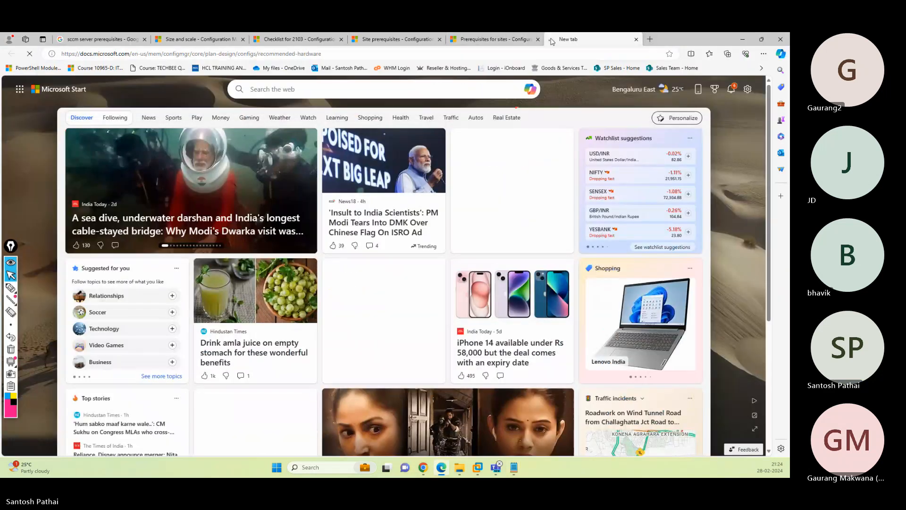
- Load the recommended-hardware URL and highlight the stand-alone primary site server's 96 GB memory
key("ctrl+v")
key("Return")
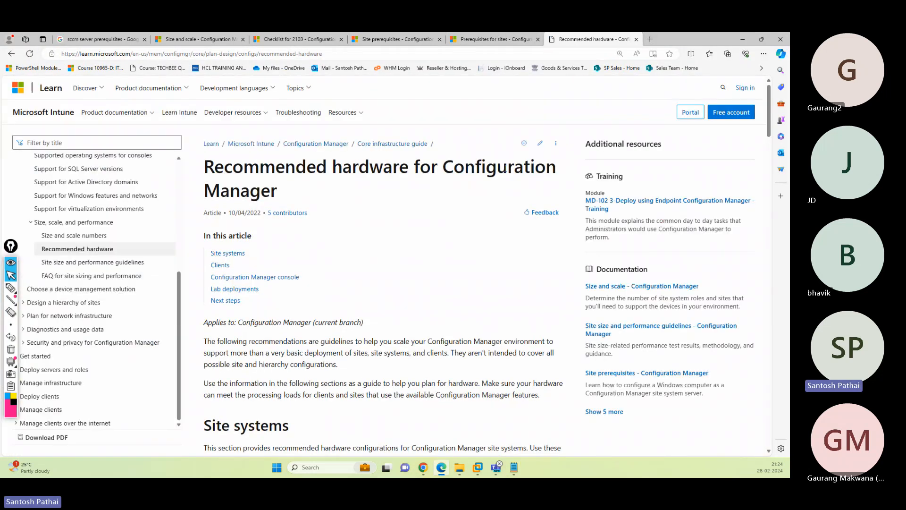
scroll(437, 226, "down", 10)
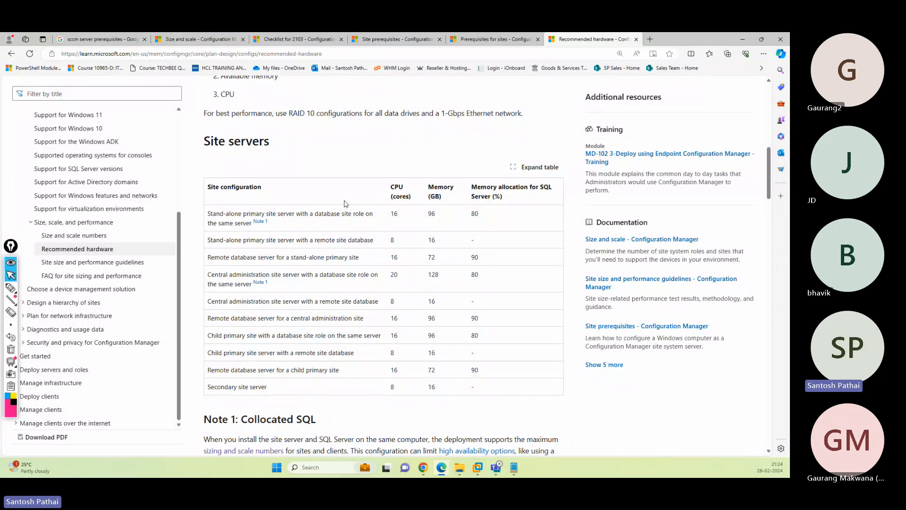
left_click_drag(208, 213, 290, 213)
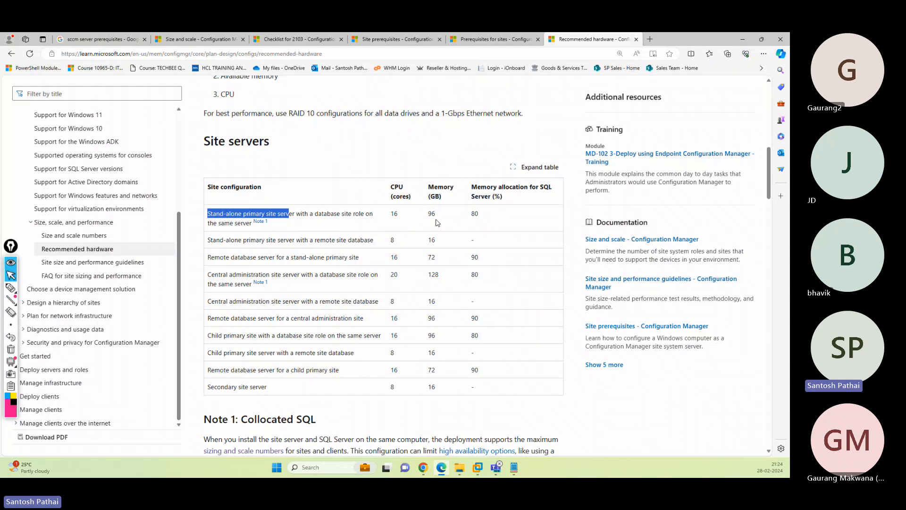
left_click_drag(429, 214, 438, 216)
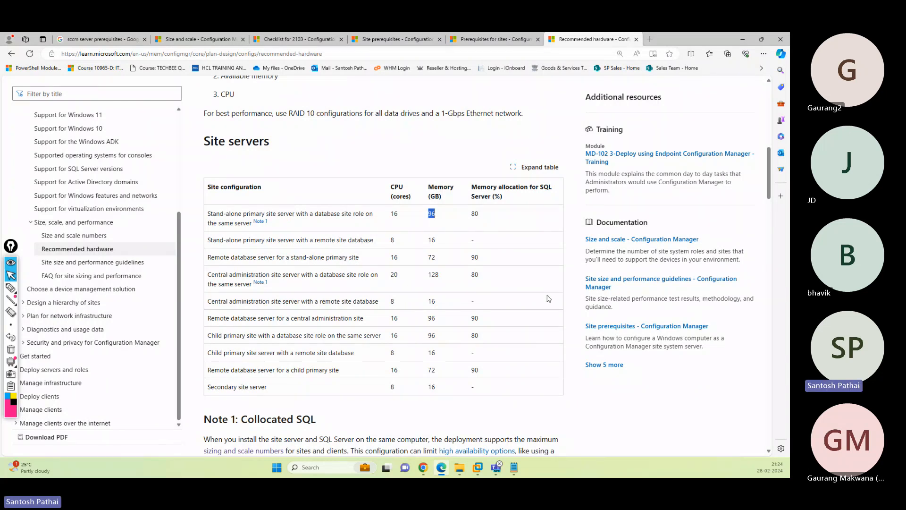
left_click_drag(315, 214, 365, 215)
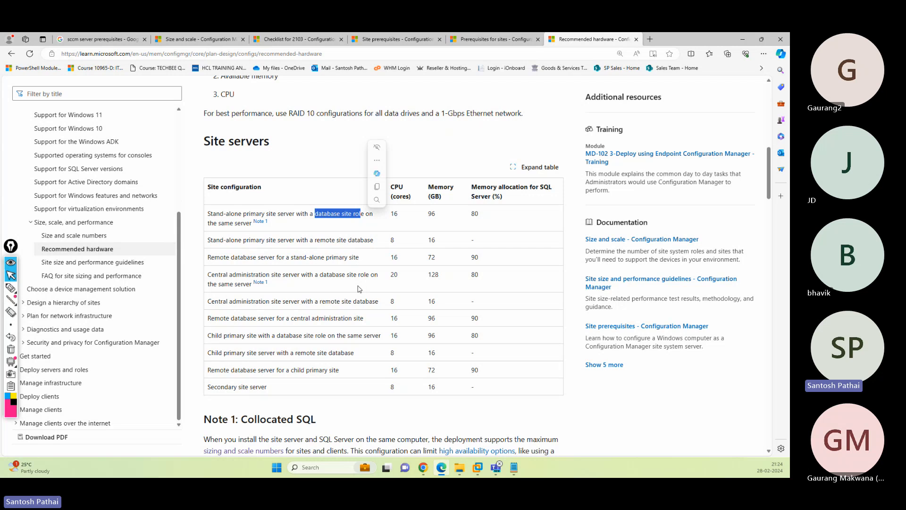
- Scroll to Lab deployments and highlight its 2 - 4 CPU cores and 8 - 12 GB memory values
scroll(358, 289, "up", 4)
scroll(423, 280, "down", 4)
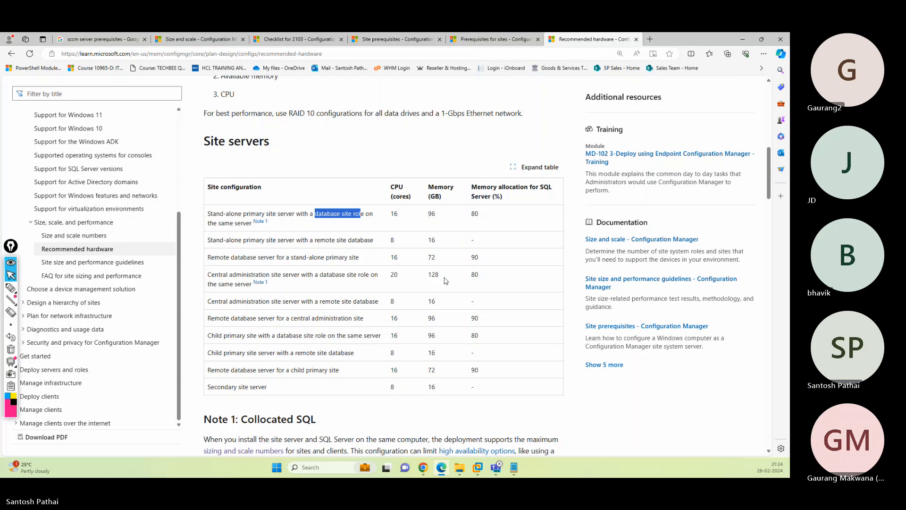
scroll(446, 280, "down", 10)
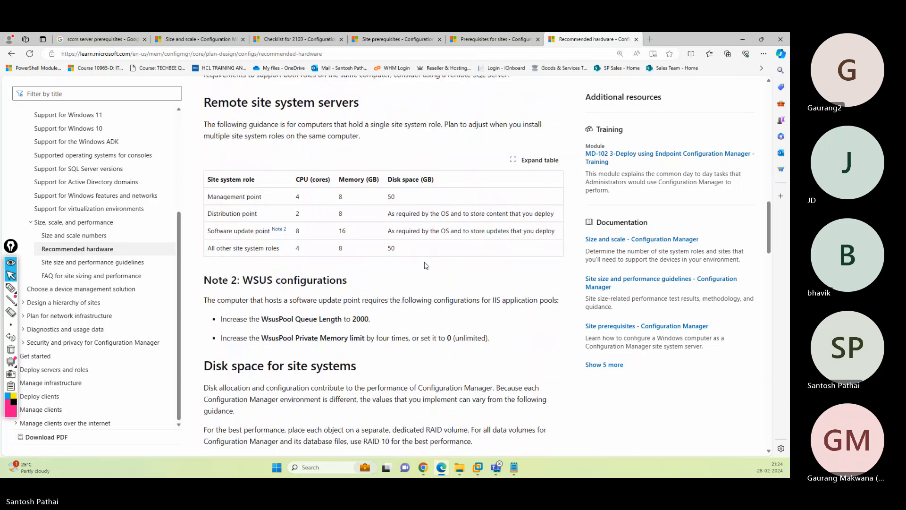
scroll(425, 261, "down", 8)
scroll(425, 261, "up", 7)
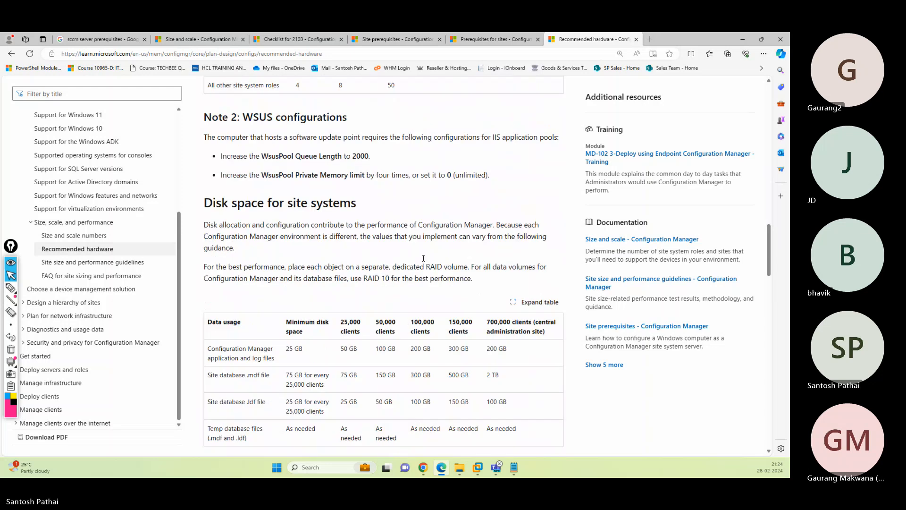
scroll(425, 261, "down", 15)
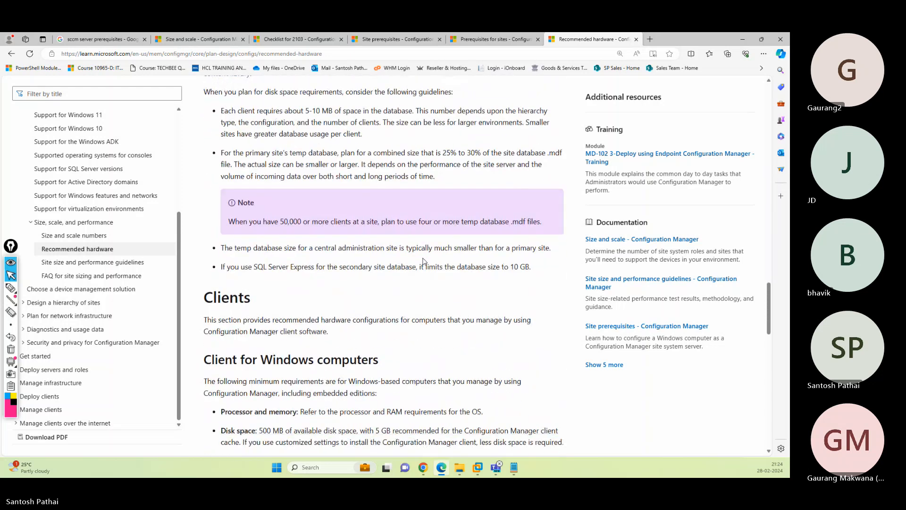
scroll(423, 257, "down", 10)
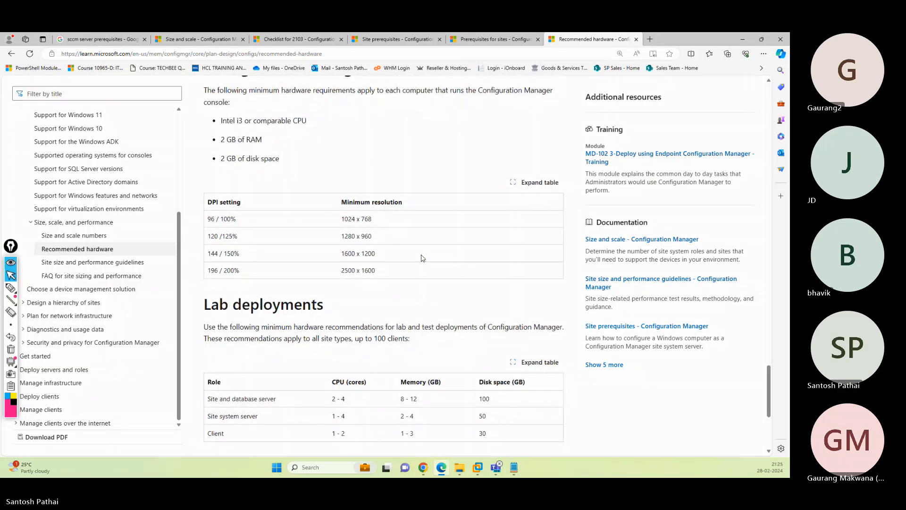
scroll(422, 258, "down", 4)
scroll(422, 257, "up", 5)
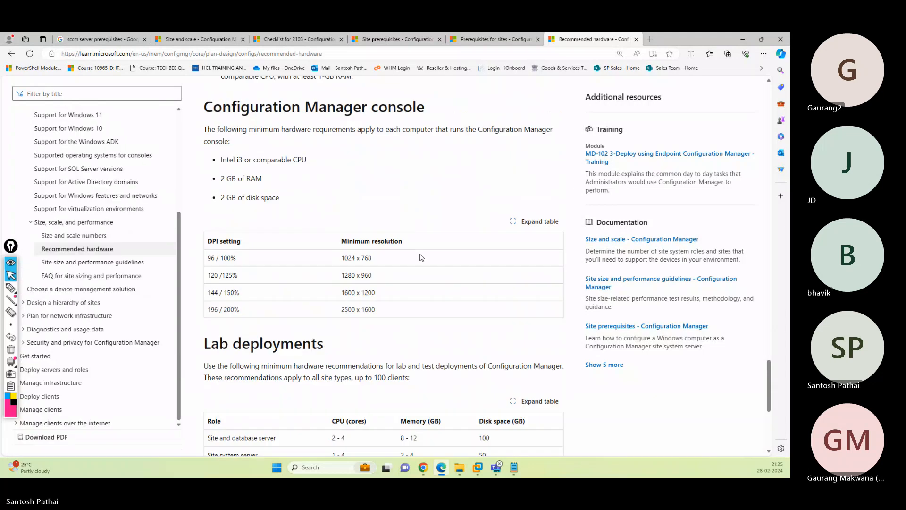
scroll(422, 257, "down", 3)
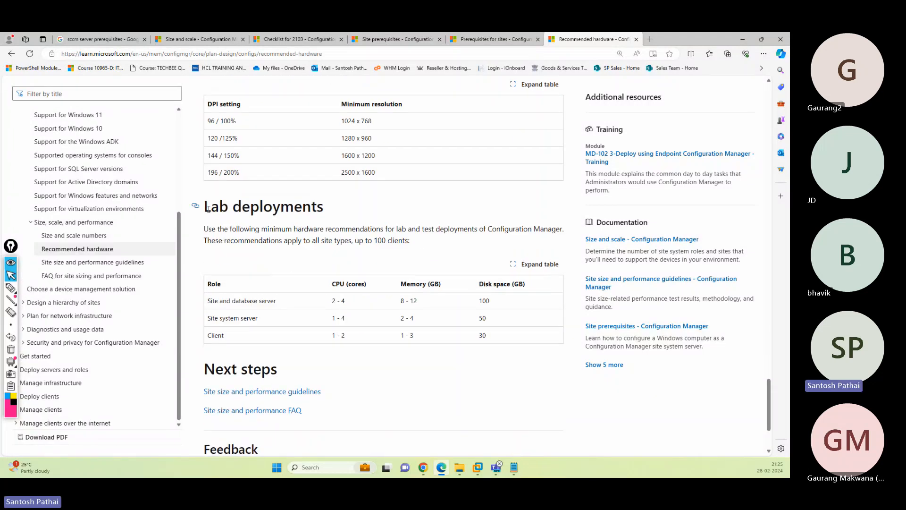
left_click_drag(204, 207, 302, 207)
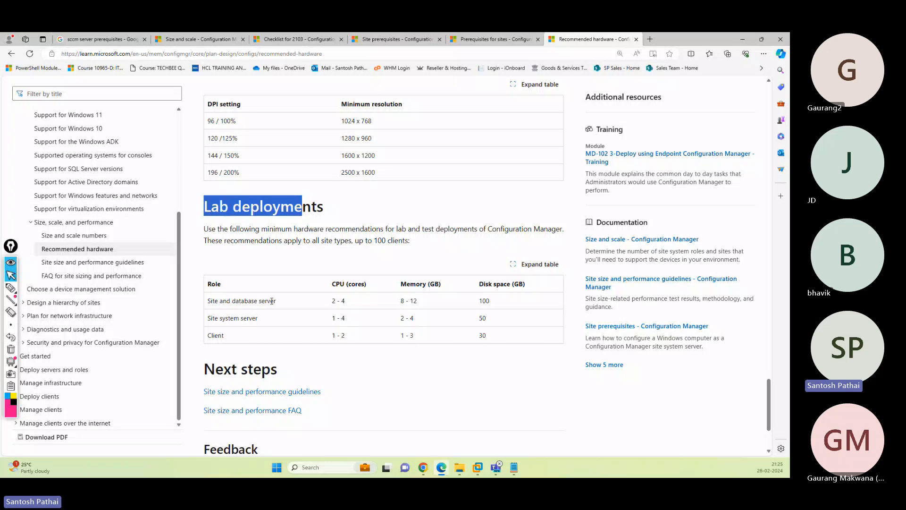
triple_click(343, 301)
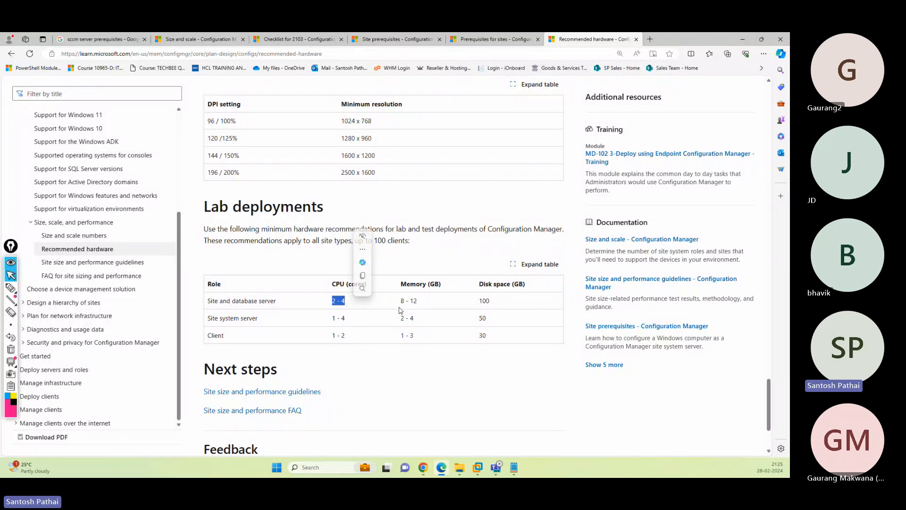
left_click_drag(400, 301, 418, 305)
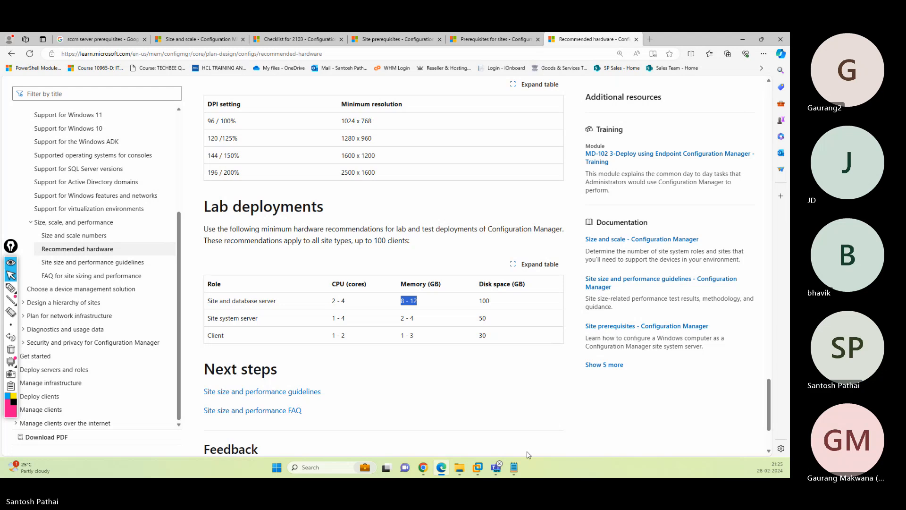
- Copy the current-branch-versions-supported link from Pre-requisites.txt and start a new Edge tab
left_click(520, 469)
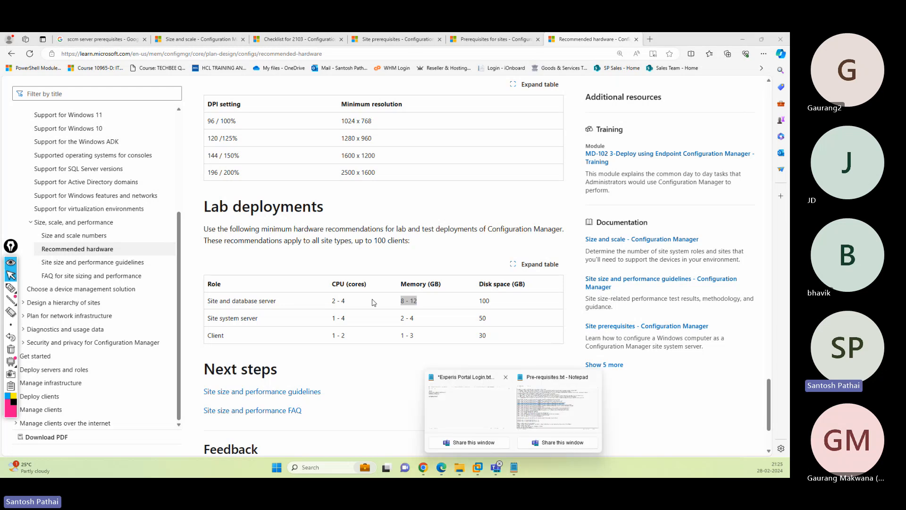
left_click(584, 412)
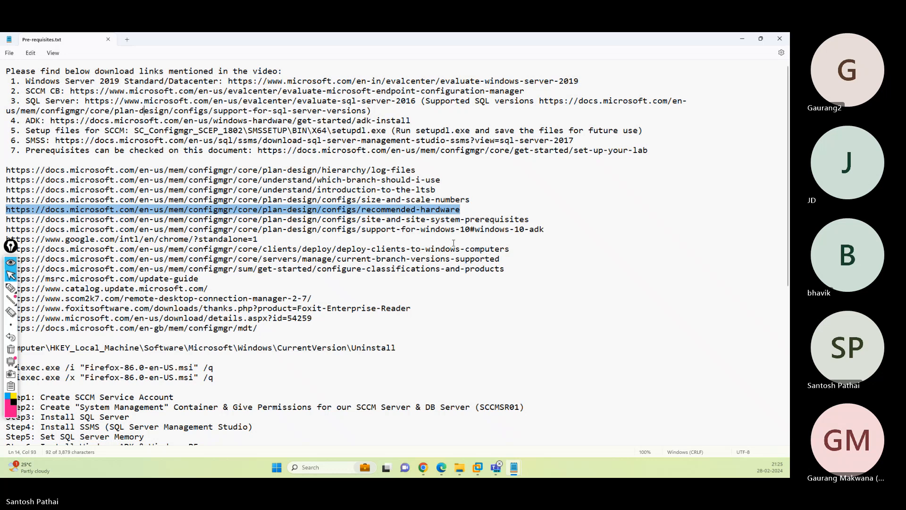
left_click_drag(501, 259, 6, 259)
key("ctrl+c")
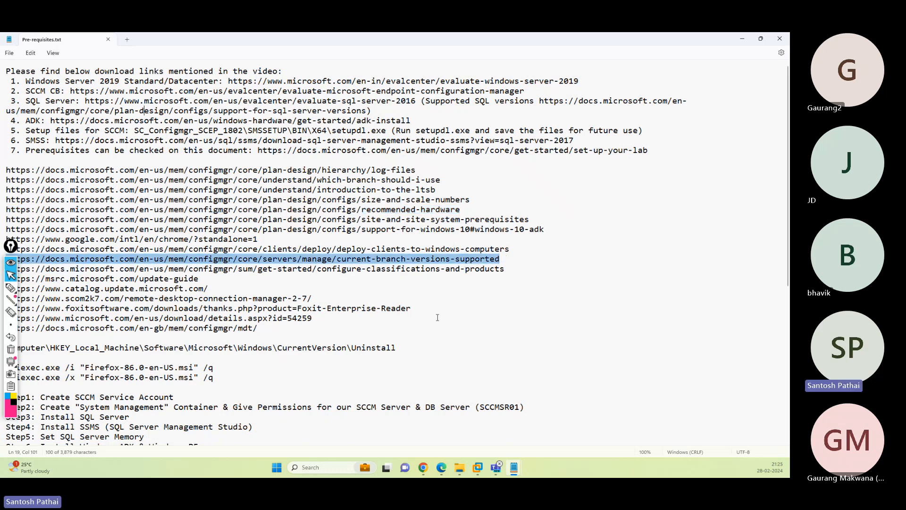
left_click(742, 39)
key("ctrl+t")
- Load and skim the current branch versions support article, then close it and return to Notepad
key("ctrl+v")
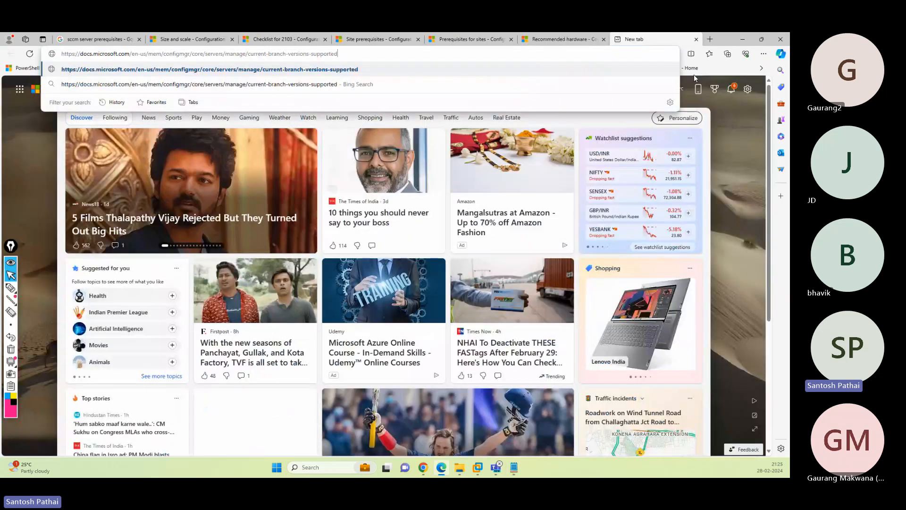
key("Return")
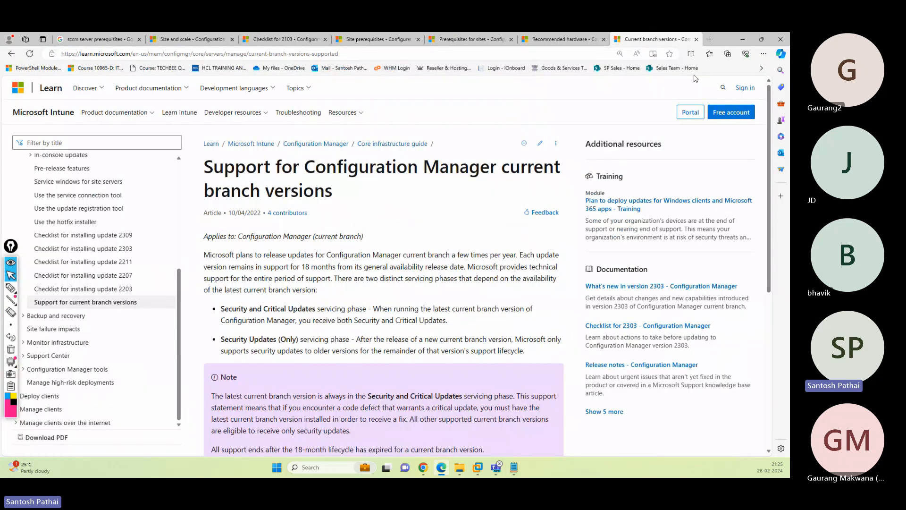
scroll(458, 246, "down", 5)
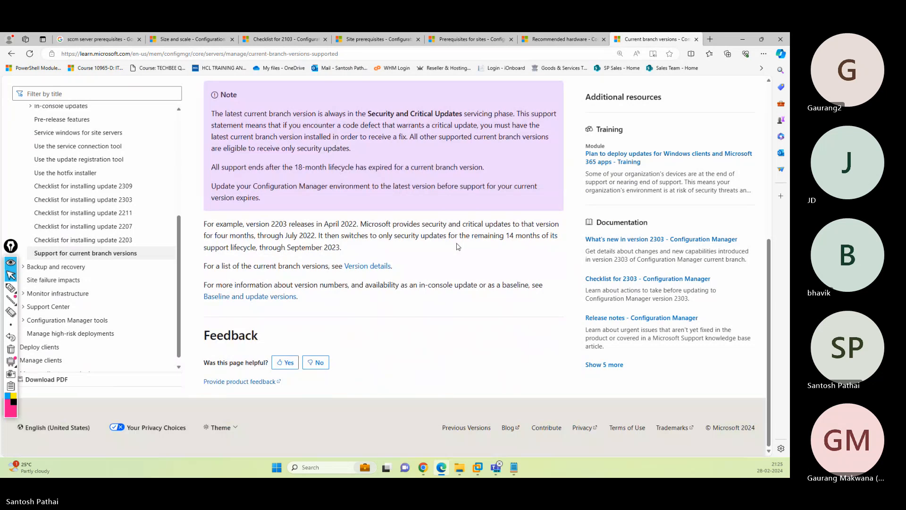
scroll(458, 246, "up", 4)
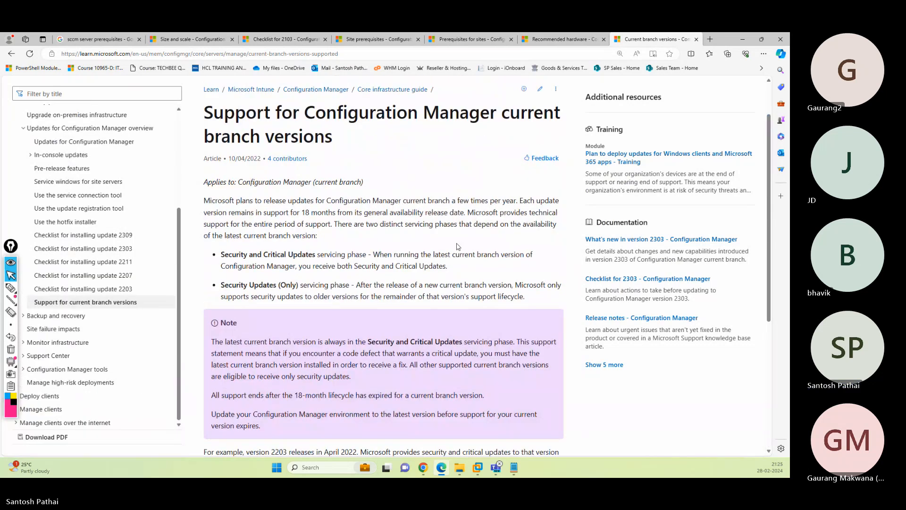
scroll(109, 267, "up", 3)
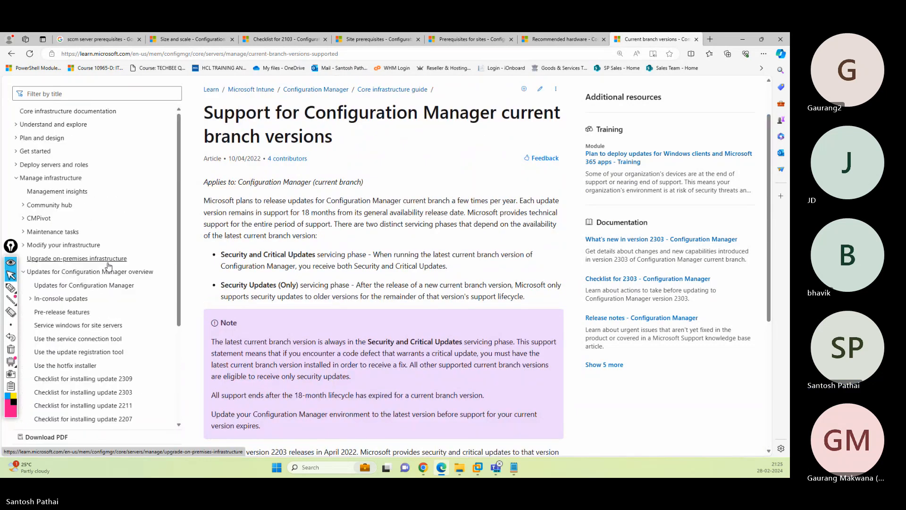
scroll(108, 267, "down", 3)
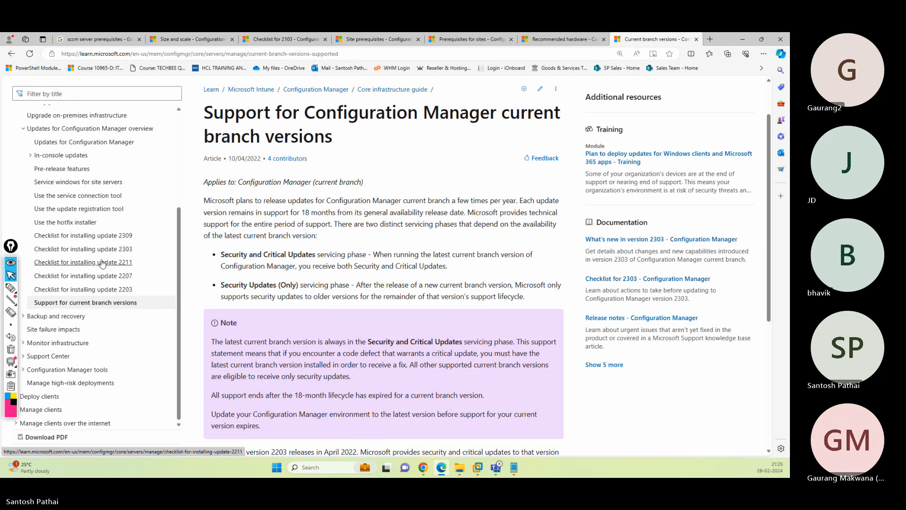
scroll(99, 268, "up", 3)
scroll(338, 280, "up", 1)
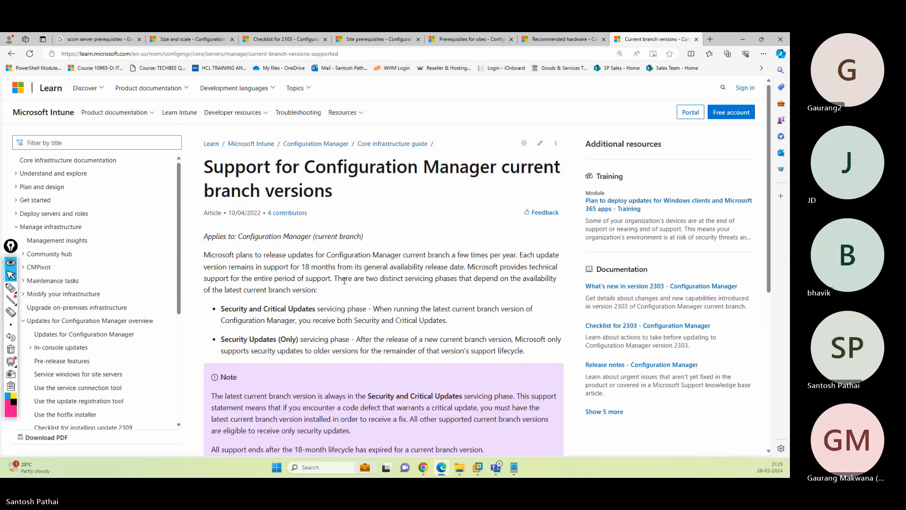
key("ctrl+w")
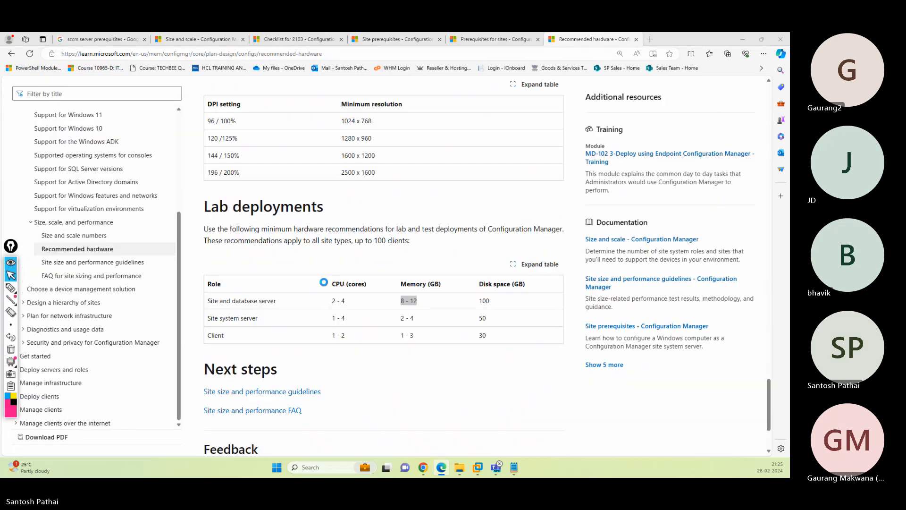
key("alt+Tab")
- Select the site-and-site-system-prerequisites link in the notes and minimize Notepad
scroll(166, 299, "down", 2)
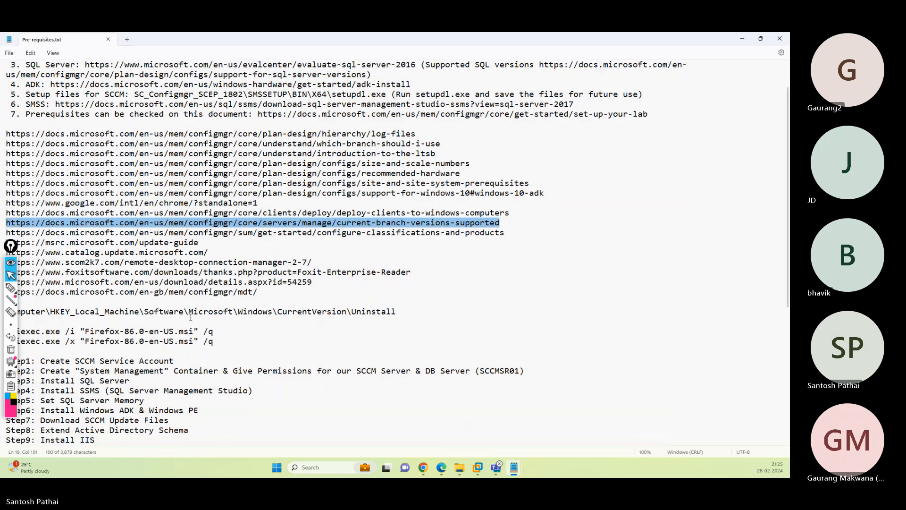
scroll(166, 299, "up", 1)
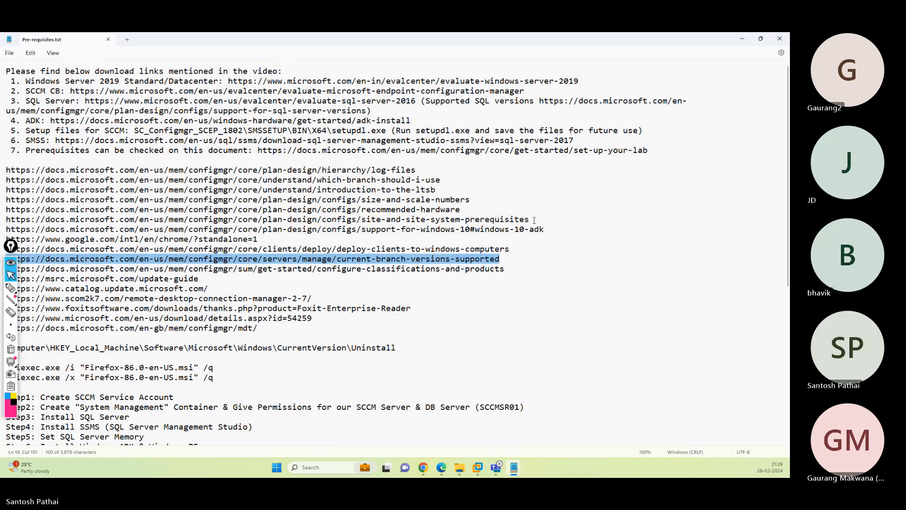
left_click_drag(534, 221, 6, 220)
key("ctrl+c")
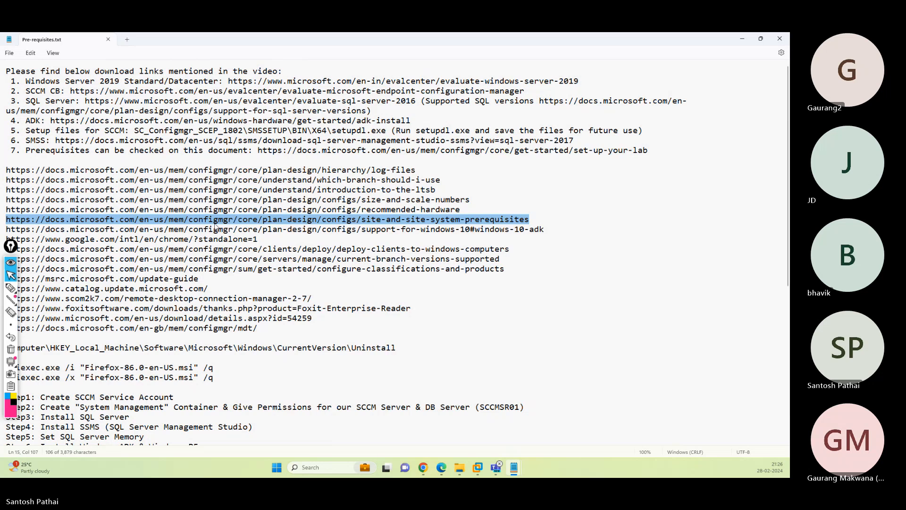
left_click(741, 41)
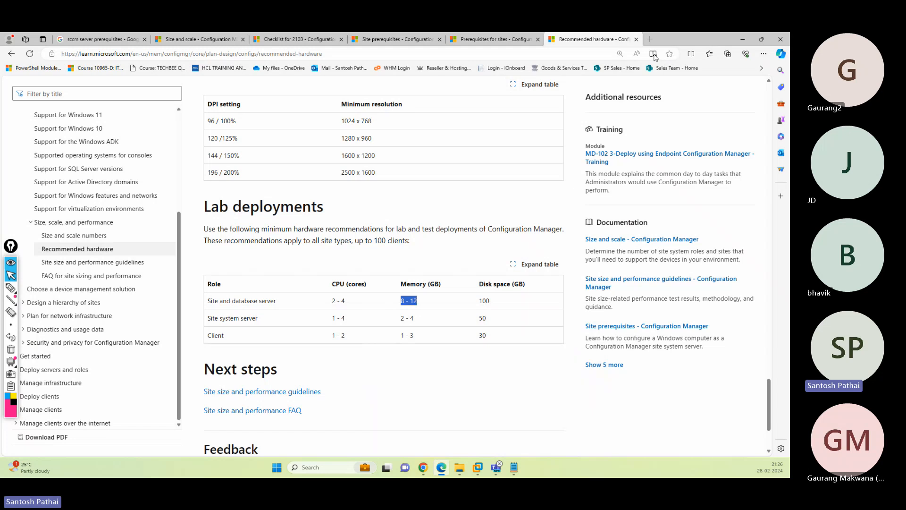
- Paste the site prerequisites link into a new tab and read down to Asset Intelligence
left_click(650, 40)
key("ctrl+v")
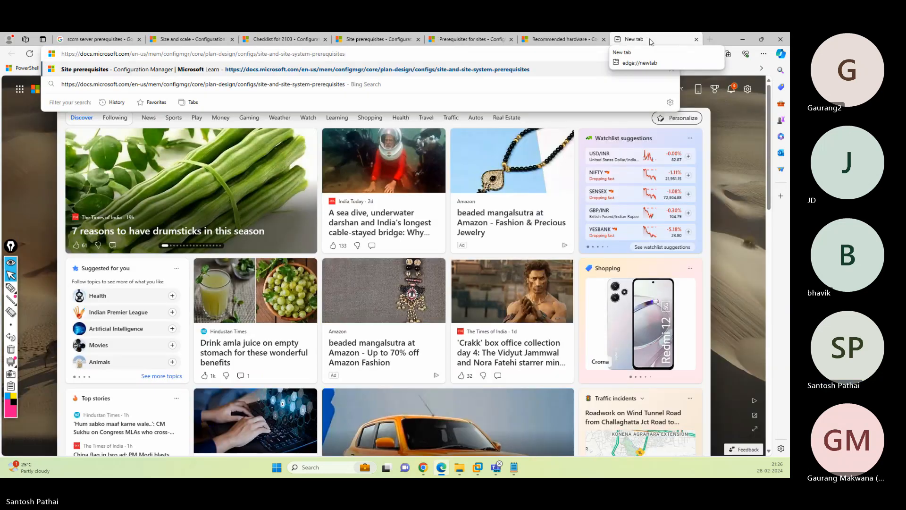
key("Return")
scroll(373, 268, "down", 10)
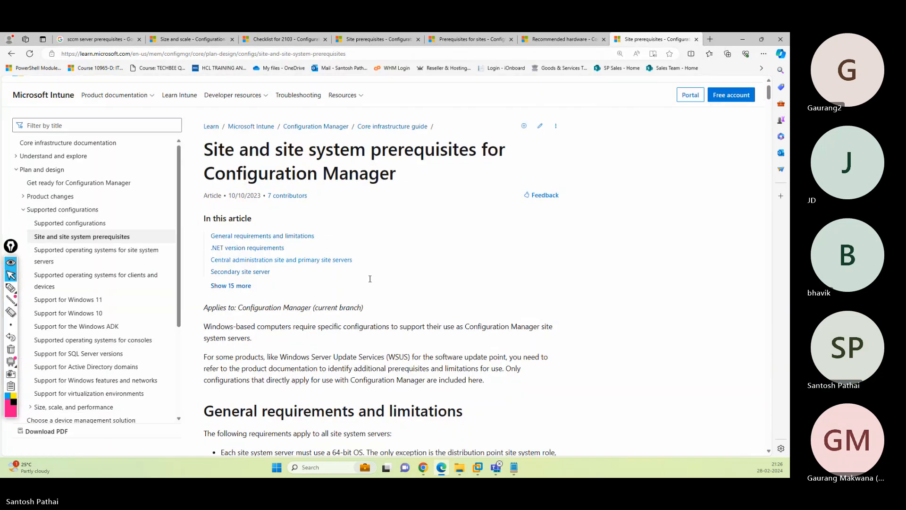
scroll(373, 268, "down", 15)
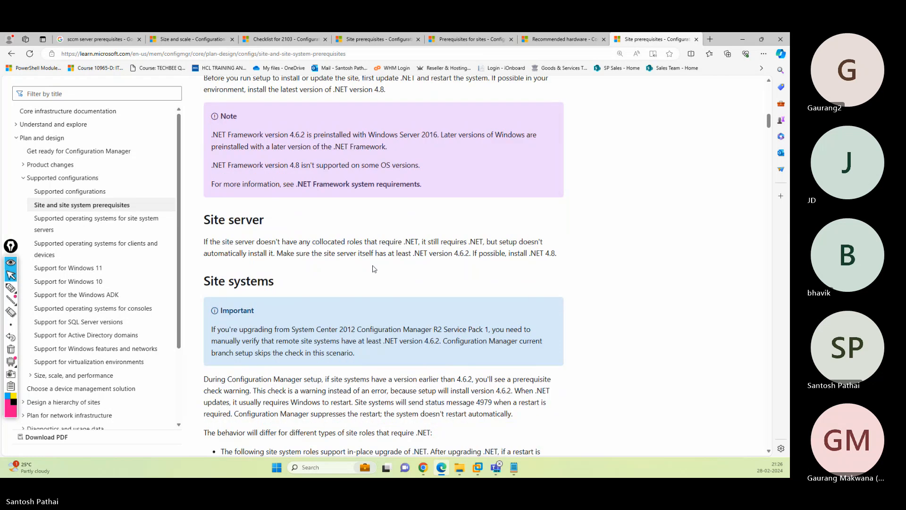
scroll(373, 270, "down", 10)
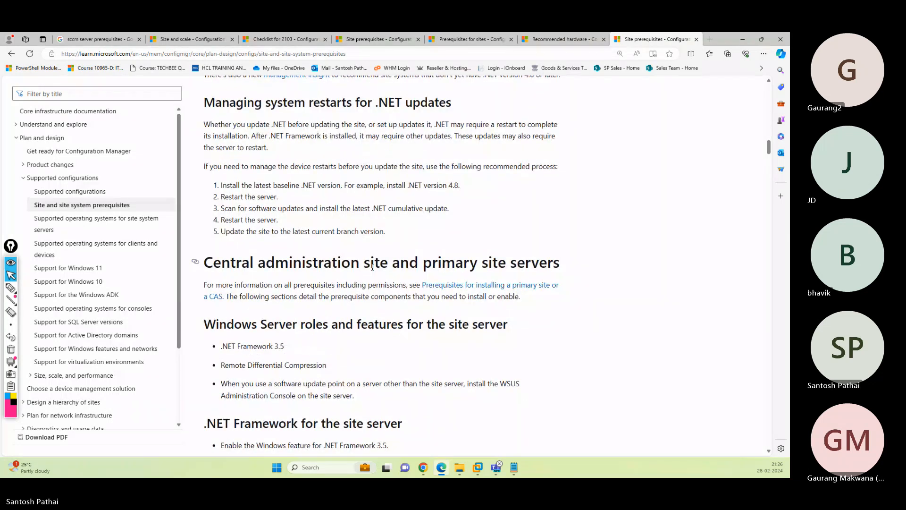
scroll(373, 270, "down", 3)
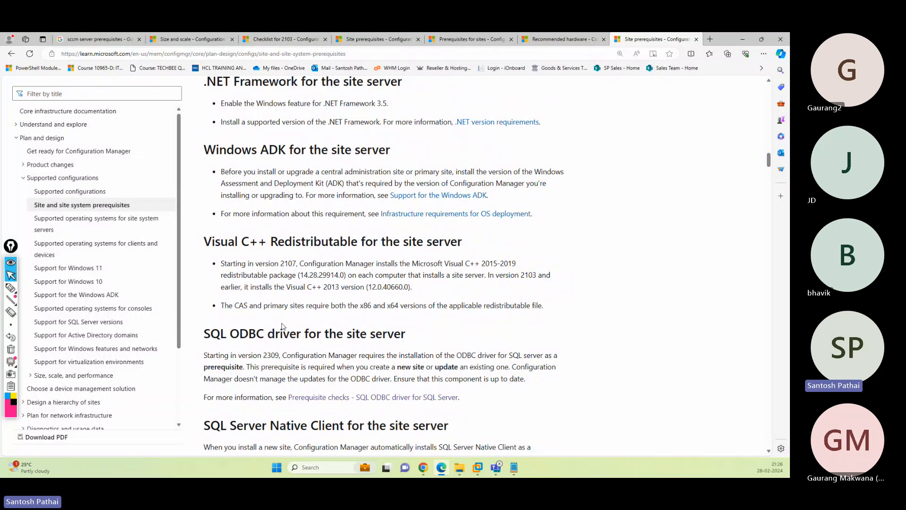
scroll(320, 325, "down", 5)
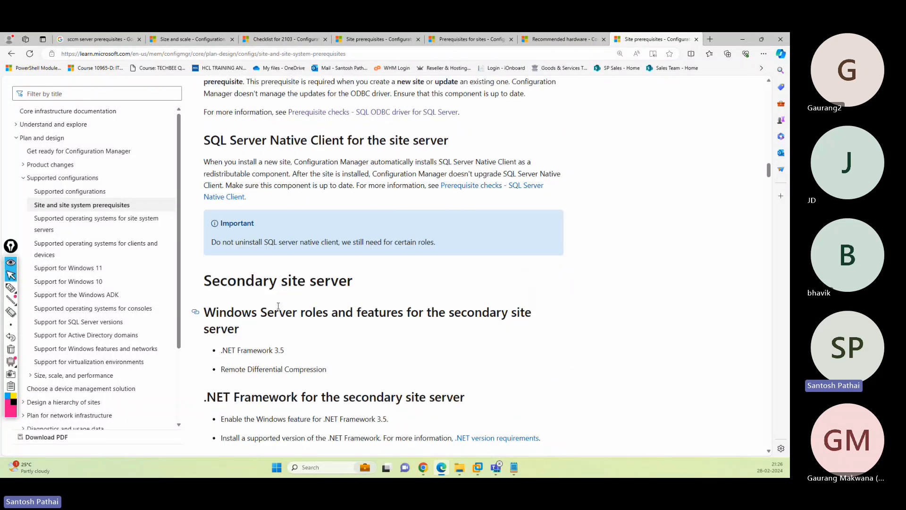
scroll(307, 324, "down", 18)
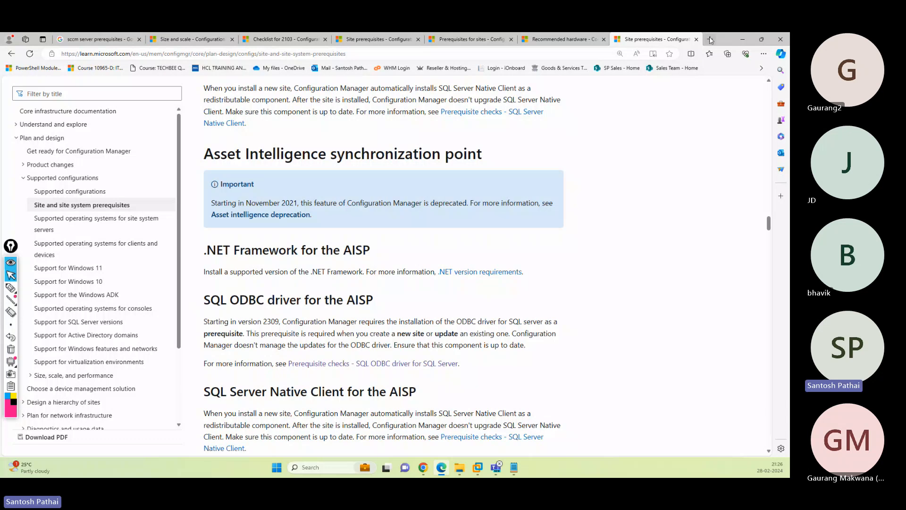
- Search Google for SQL Server support for SCCM 2103, correcting the version from 2203
left_click(100, 40)
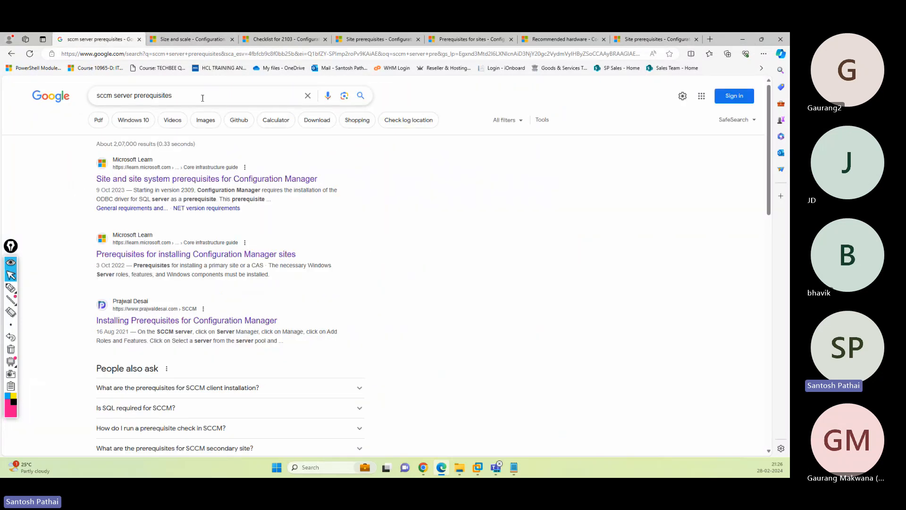
left_click_drag(203, 97, 54, 107)
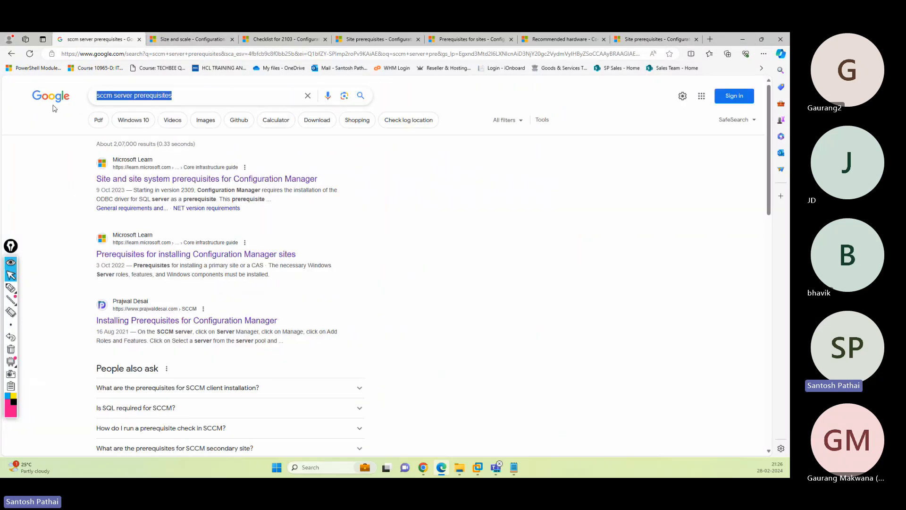
type("sql server support f")
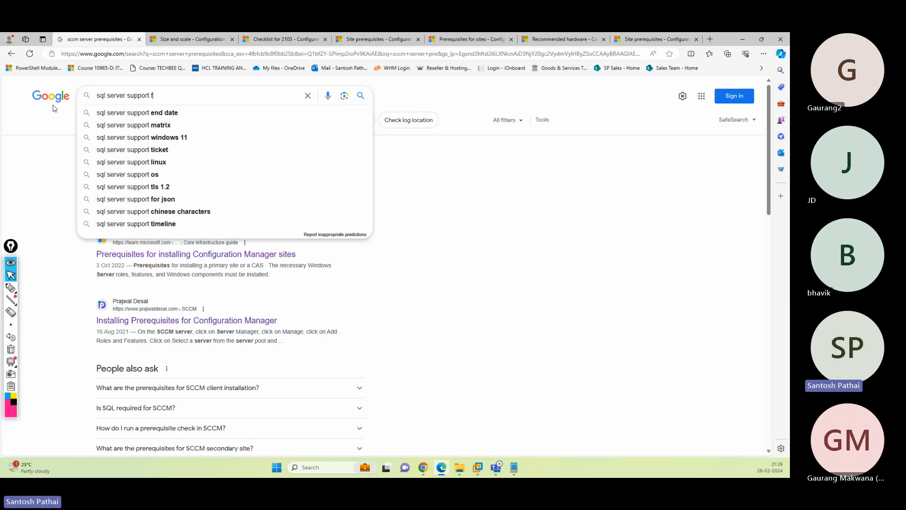
type("or sccm")
key("Down")
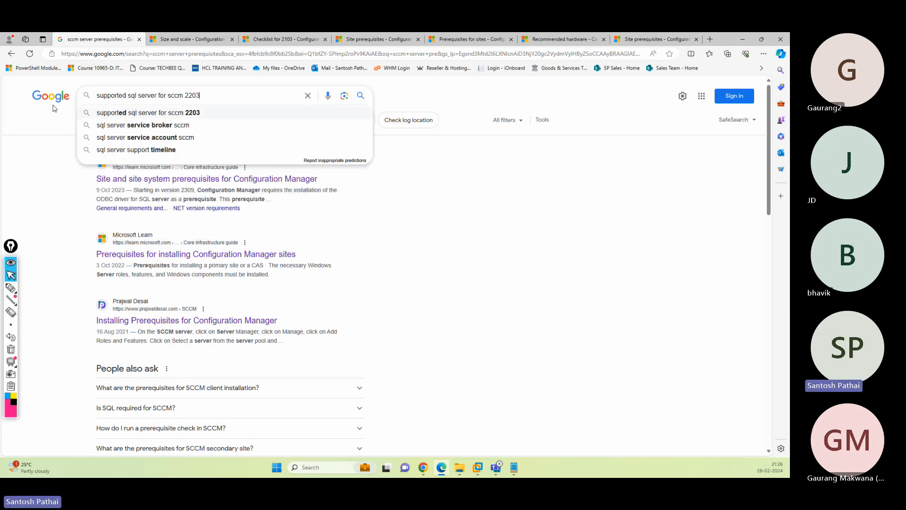
key("Return")
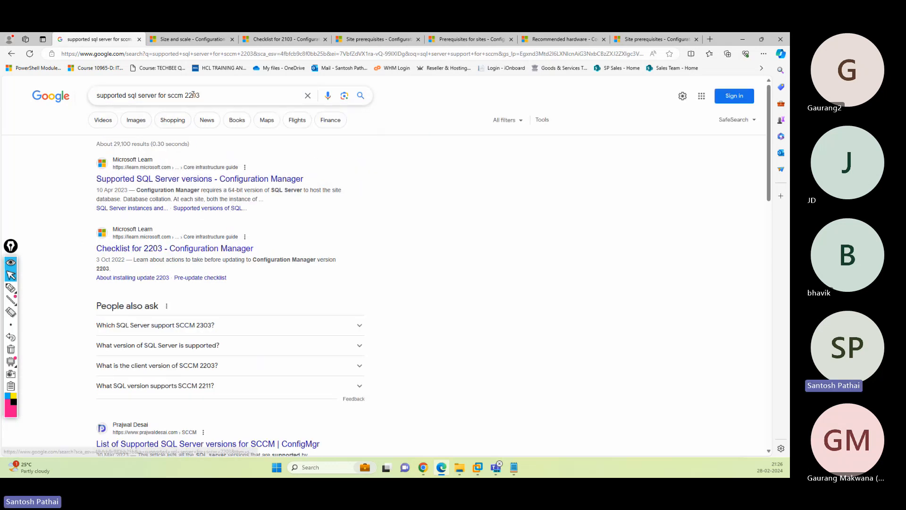
left_click(193, 95)
key("BackSpace")
type("1")
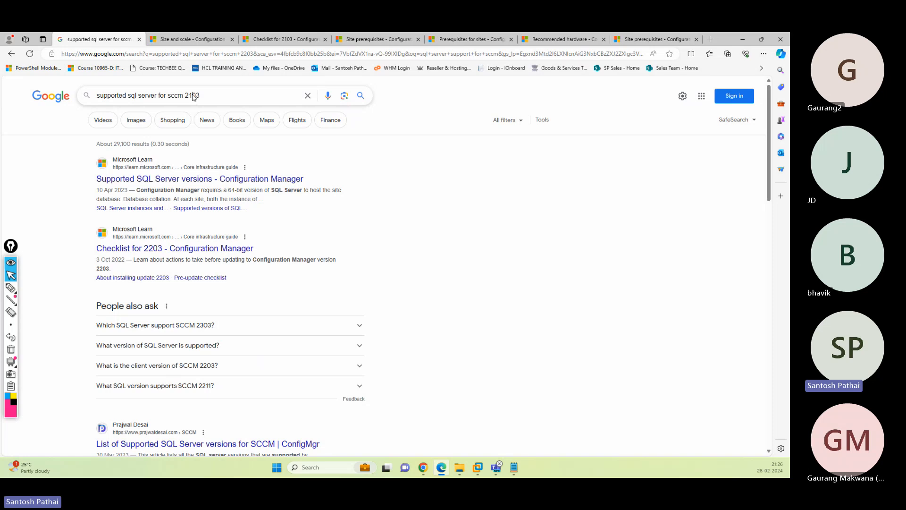
key("Return")
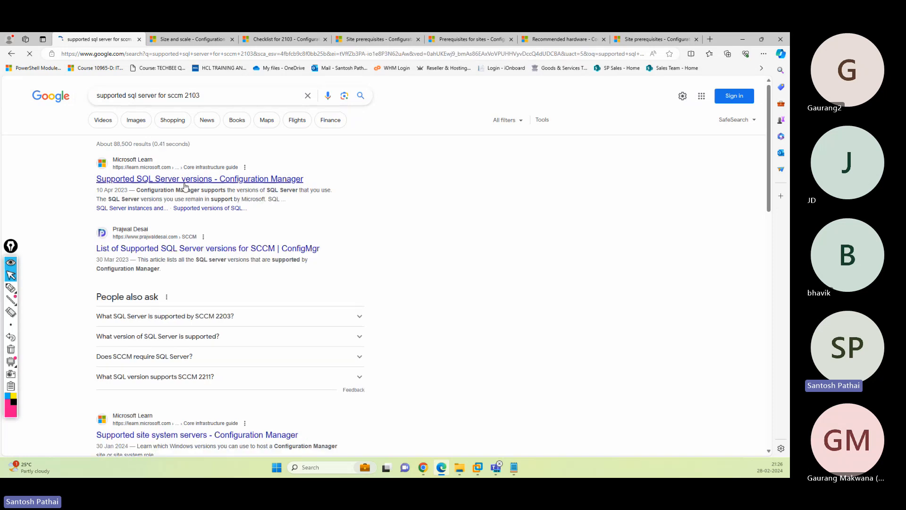
- Open the Support for SQL Server versions article and mark the primary sites and SQL Server 2022 headings
middle_click(210, 182)
left_click(173, 41)
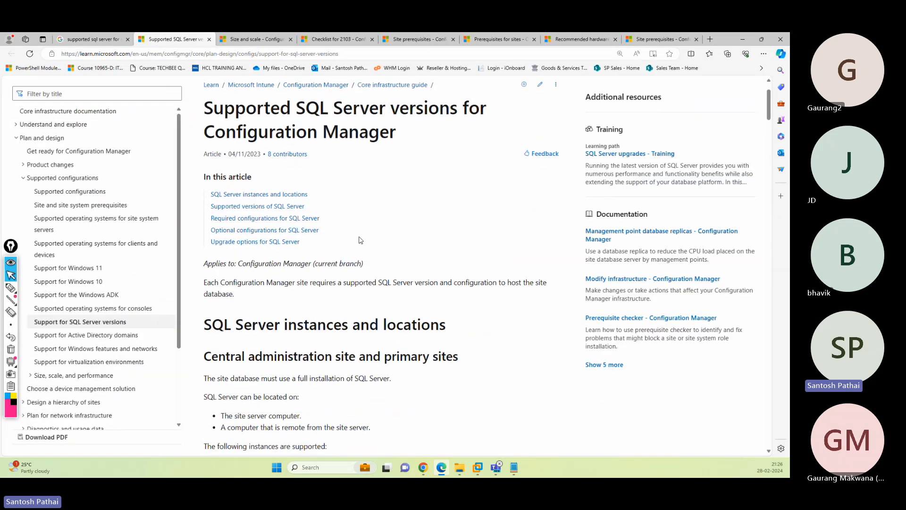
scroll(360, 240, "down", 5)
scroll(361, 240, "down", 3)
scroll(368, 245, "up", 5)
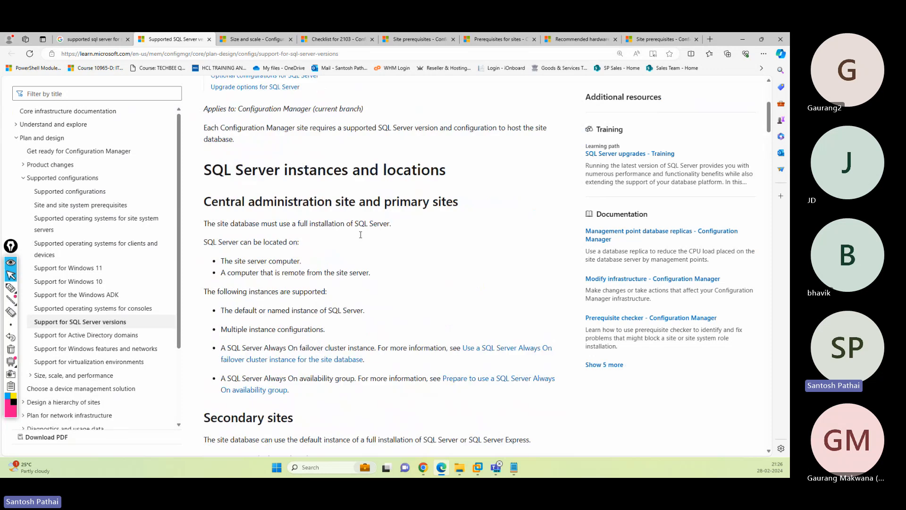
left_click_drag(218, 244, 447, 248)
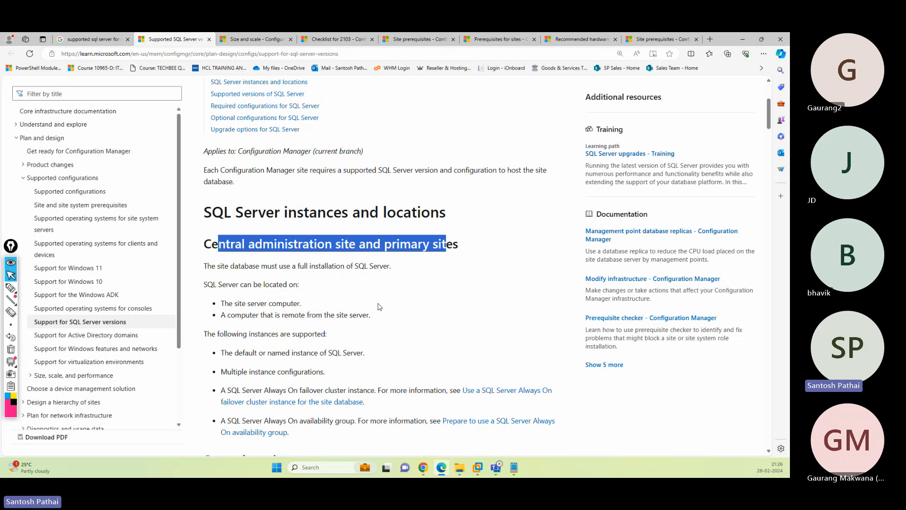
scroll(377, 306, "down", 10)
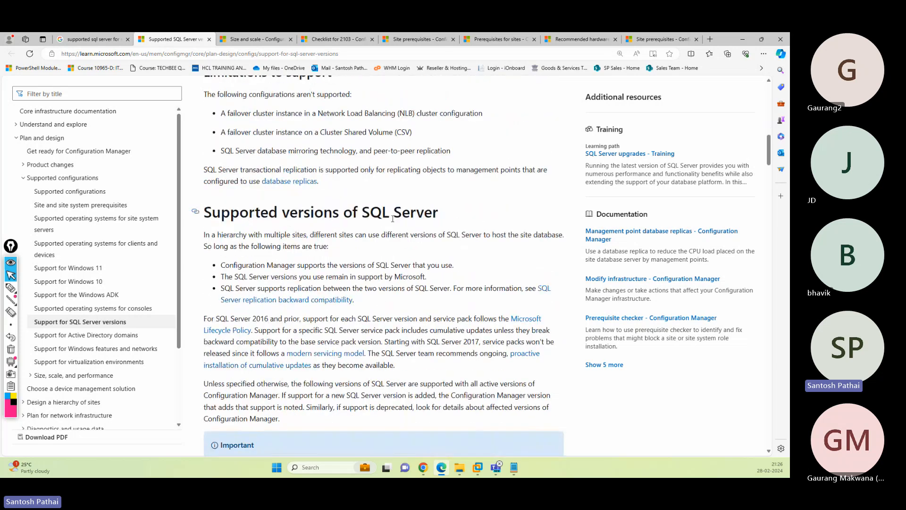
scroll(393, 218, "down", 6)
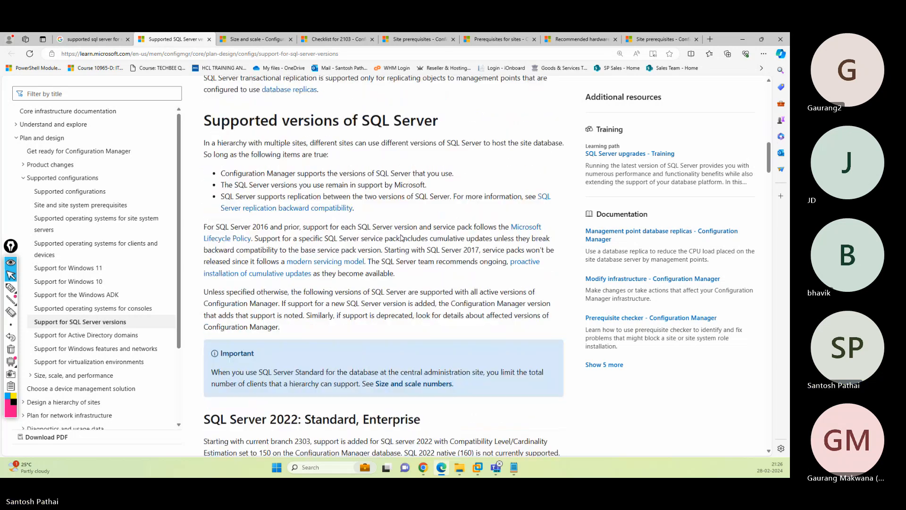
left_click_drag(236, 227, 306, 227)
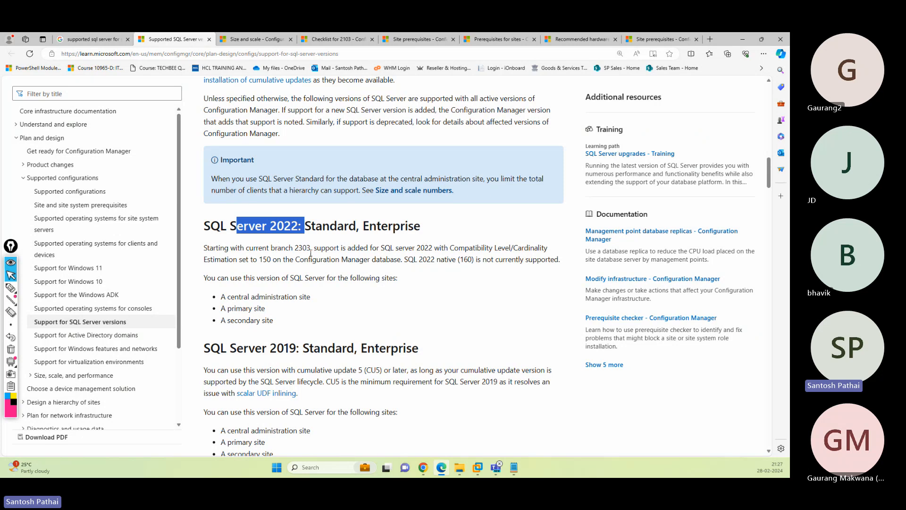
- Scroll to the SQL Server 2019 entry showing CU5 support
scroll(308, 253, "down", 3)
scroll(320, 198, "down", 2)
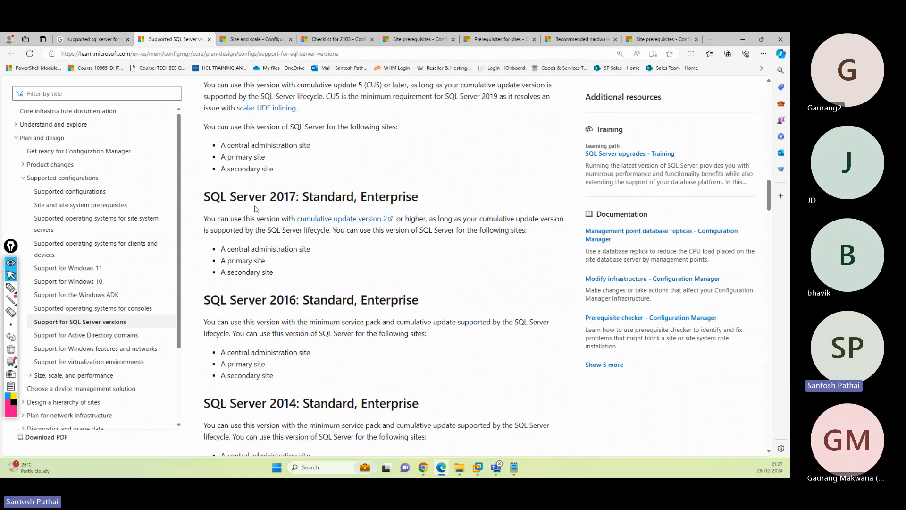
scroll(319, 198, "down", 3)
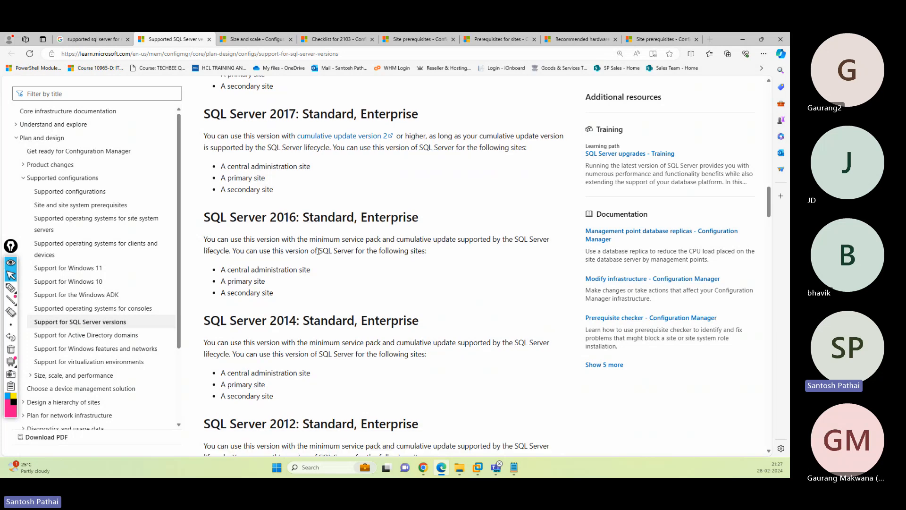
scroll(388, 320, "down", 4)
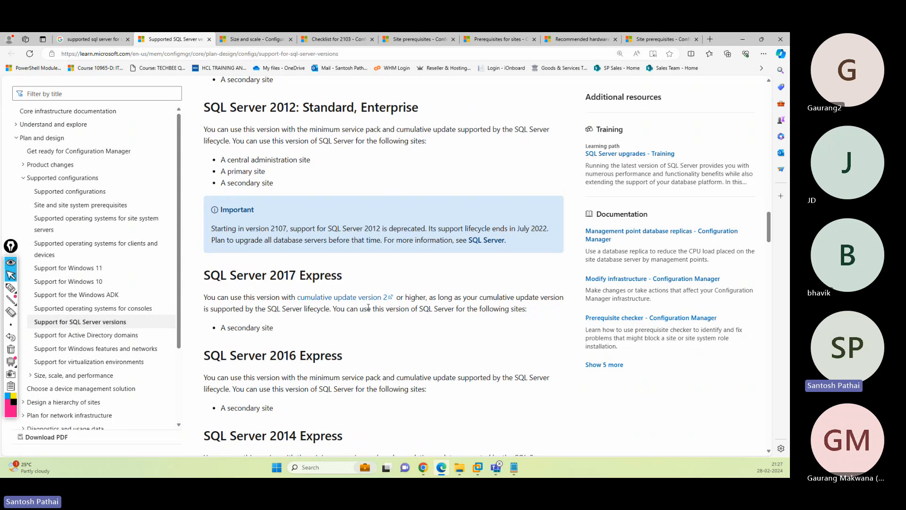
scroll(363, 299, "up", 1)
scroll(365, 299, "up", 6)
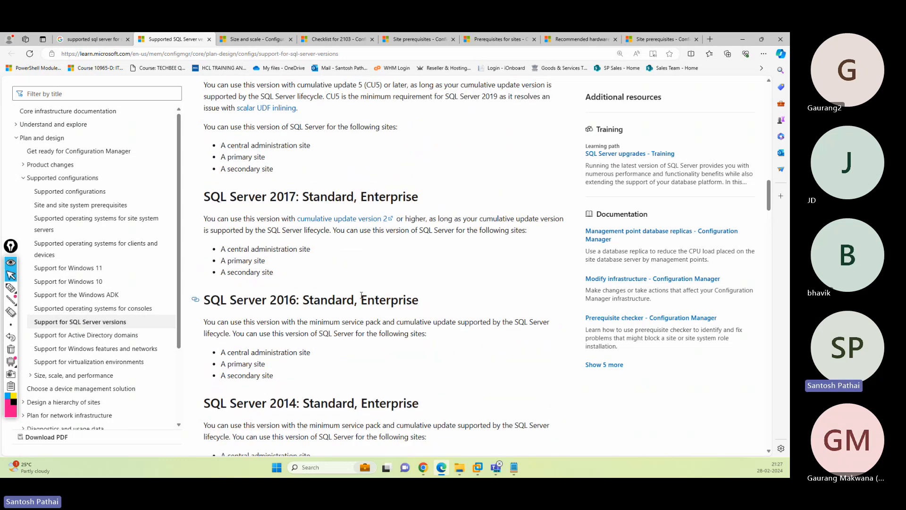
scroll(362, 295, "up", 2)
left_click_drag(270, 178, 296, 178)
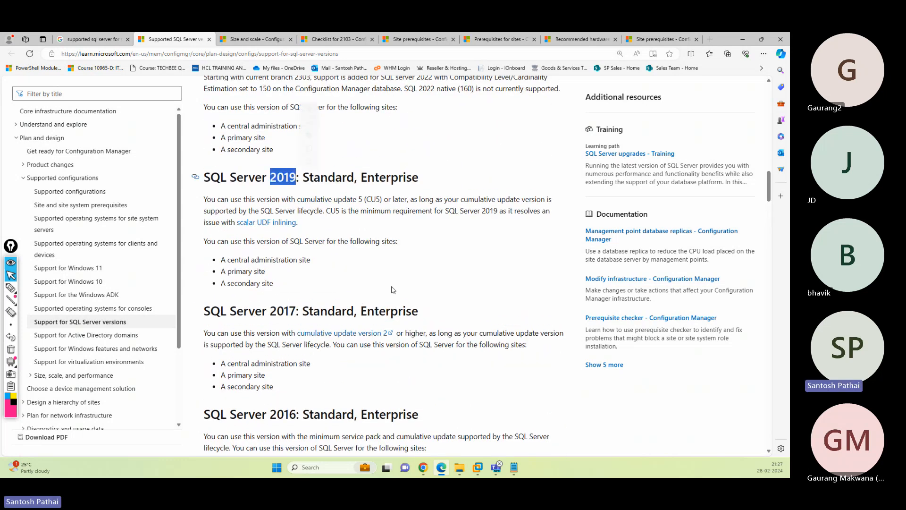
left_click(459, 467)
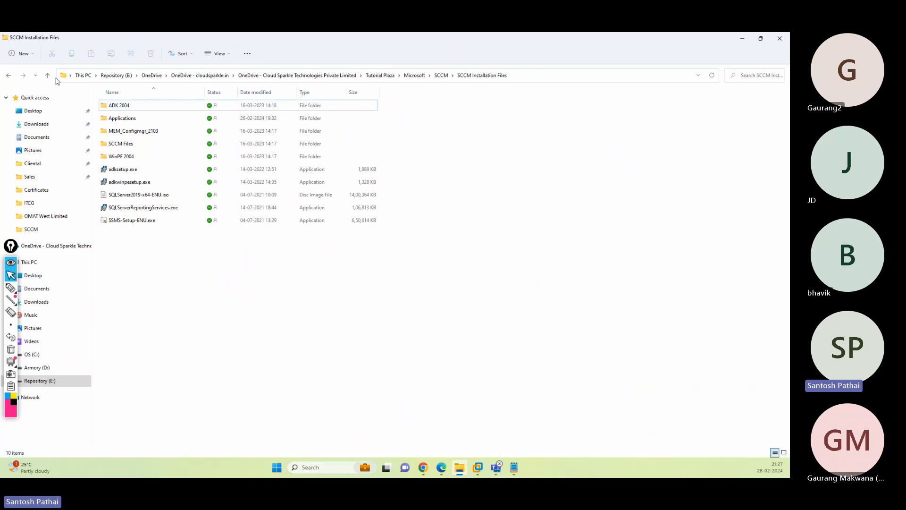
left_click(135, 197)
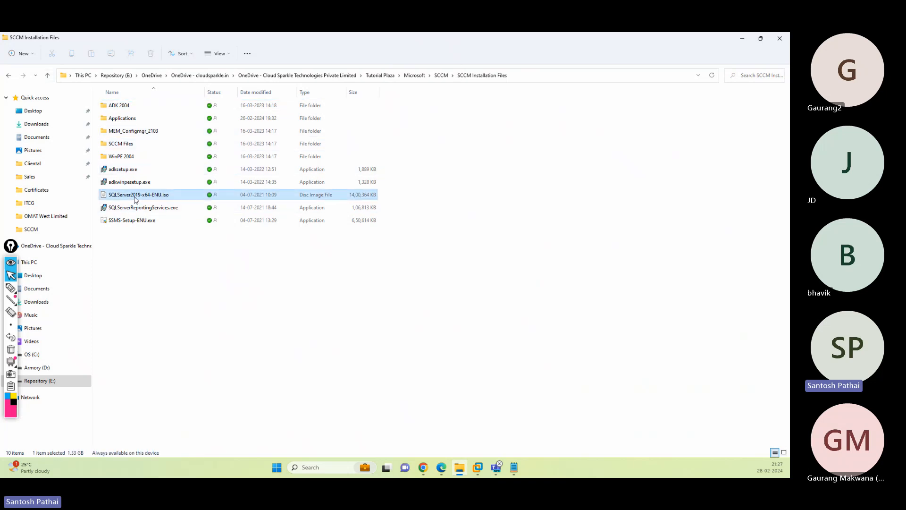
left_click(134, 222)
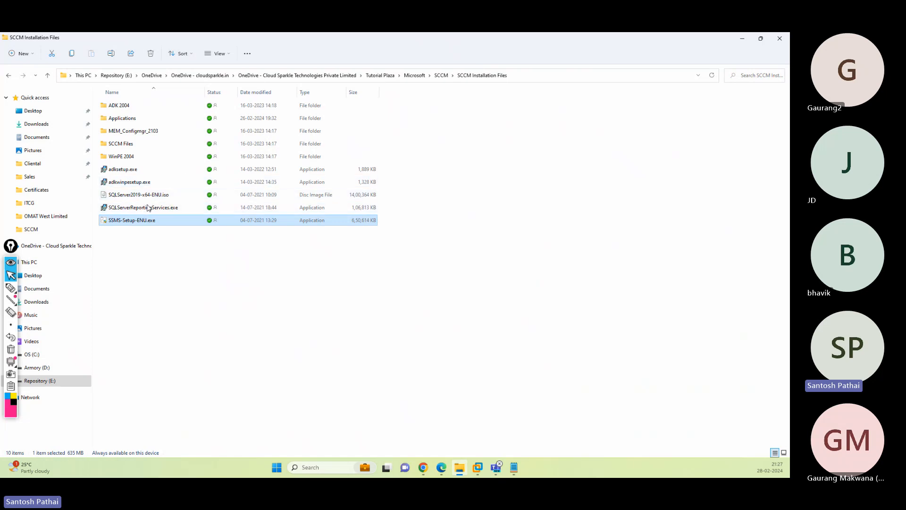
mouse_move(142, 226)
key("alt+Tab")
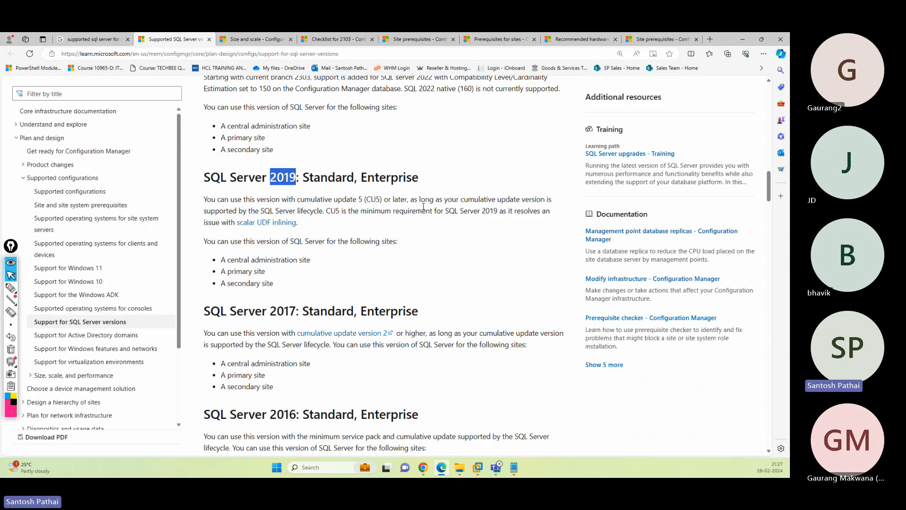
- Close the SQL versions tab, minimize Edge, and bring up Pre-requisites.txt
left_click(209, 39)
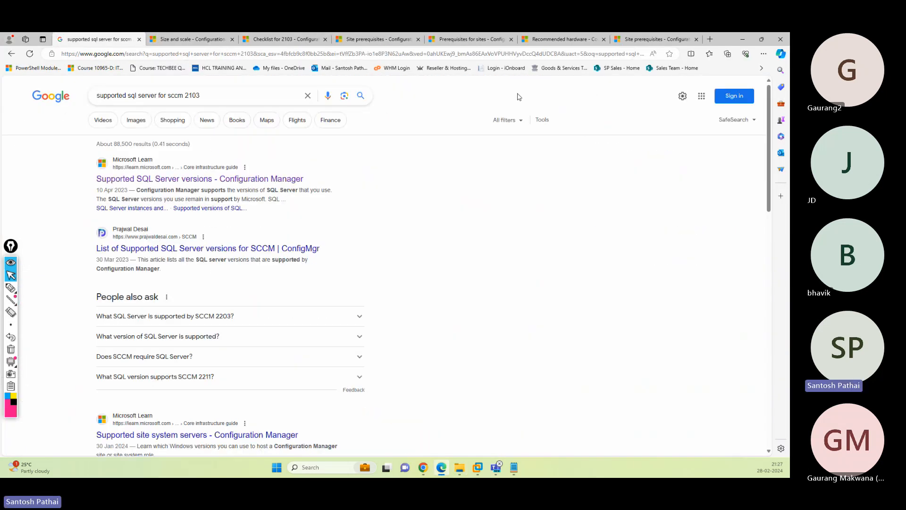
left_click(743, 40)
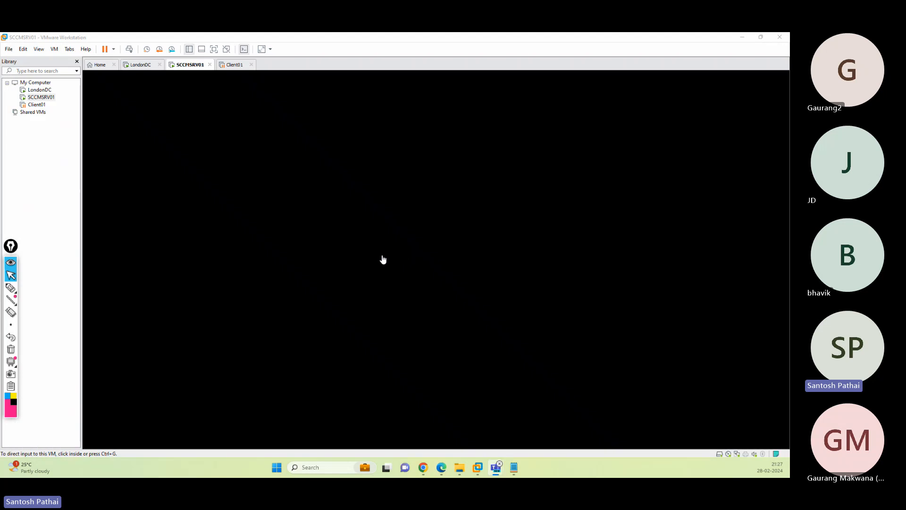
left_click(514, 468)
left_click(571, 415)
scroll(94, 208, "down", 7)
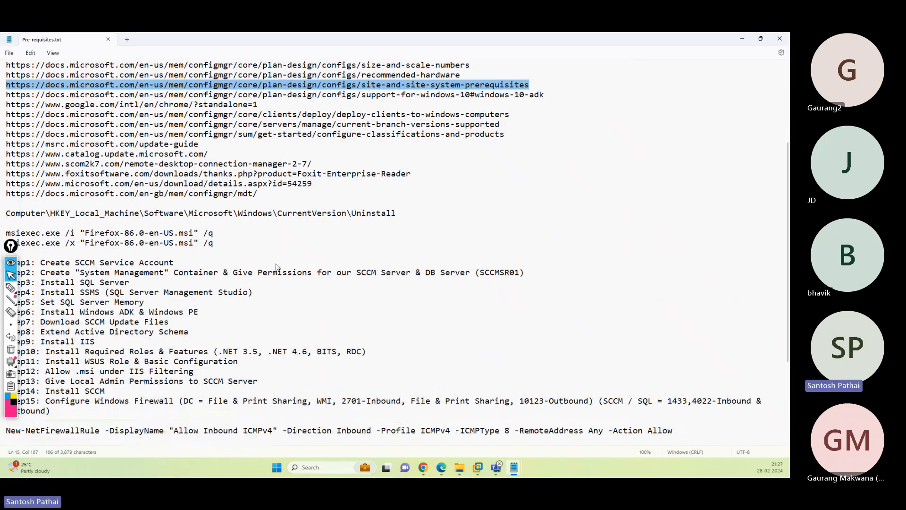
- Review Steps 1 and 2 and fix SCCMSR01 to SCCMSRV01 on the Step2 line
left_click_drag(41, 199, 174, 200)
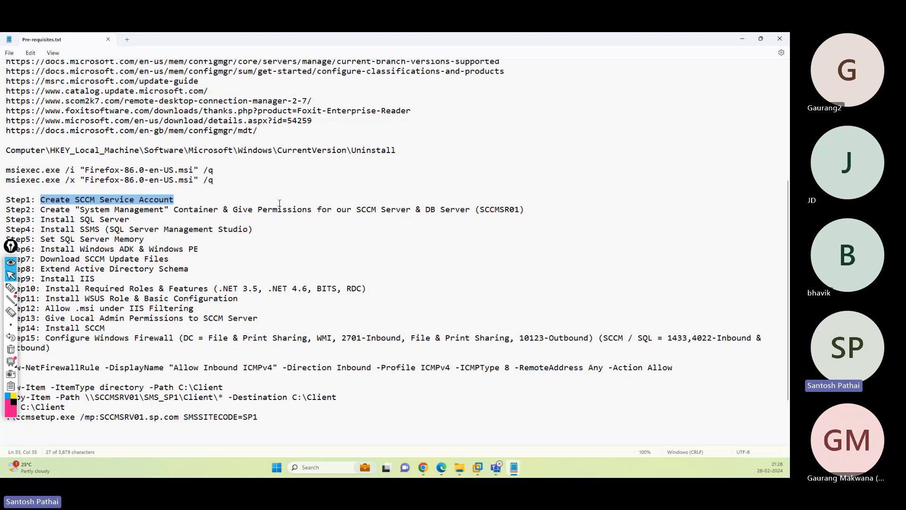
left_click_drag(232, 209, 470, 210)
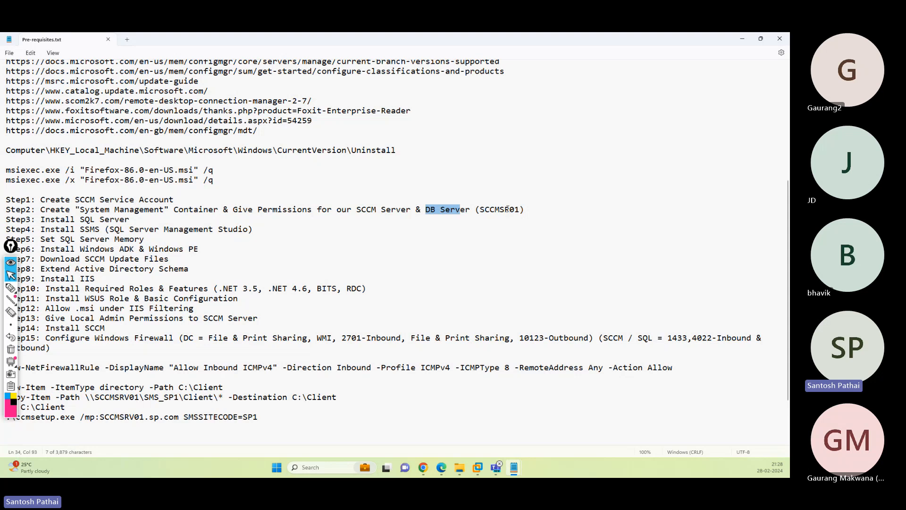
left_click(509, 210)
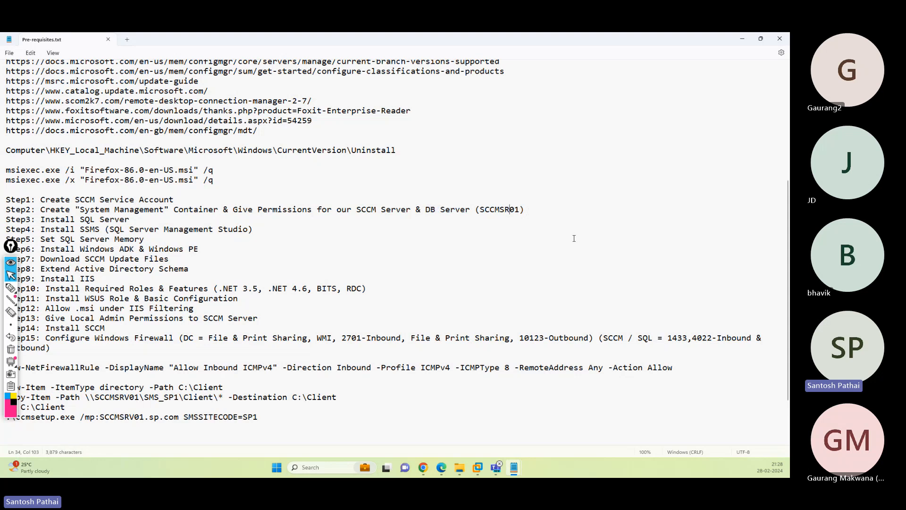
type("V")
left_click_drag(80, 211, 165, 213)
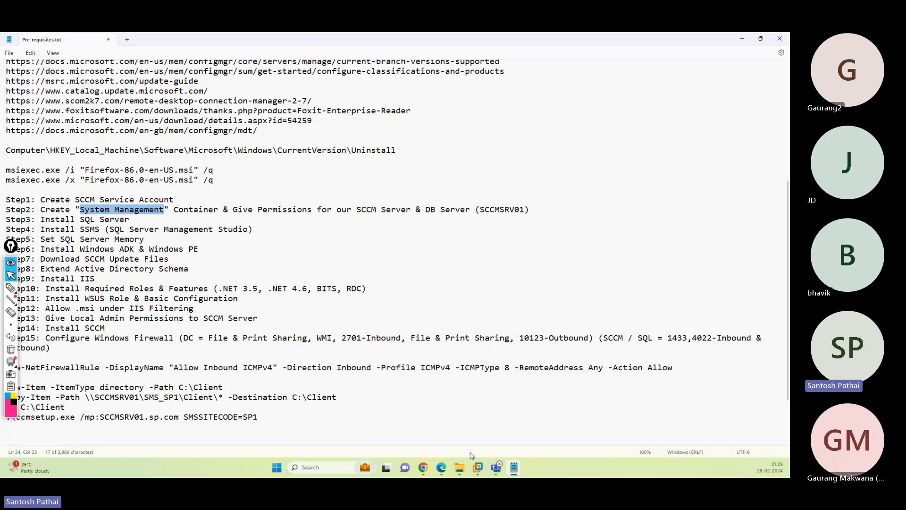
- Sign in to LondonDC with the administrator password and dismiss the Shutdown Event Tracker
mouse_move(478, 467)
left_click(453, 402)
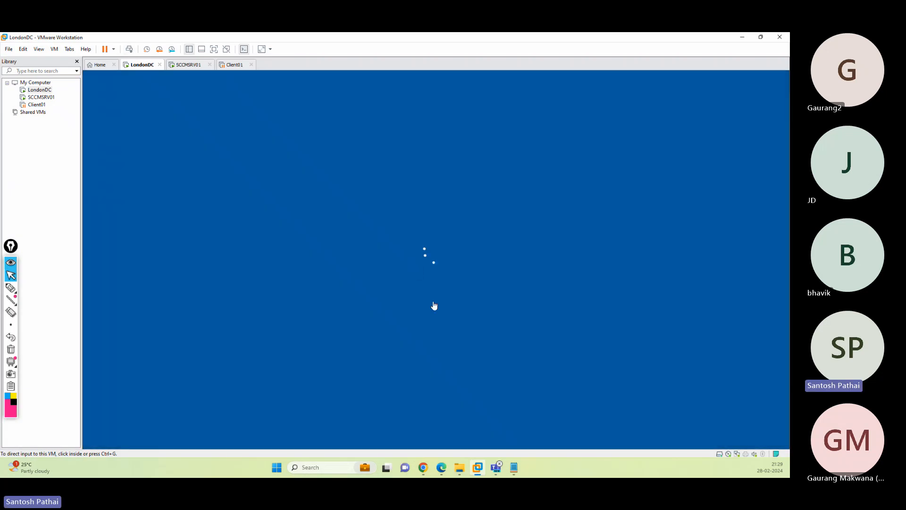
left_click(431, 295)
type("•••••••••")
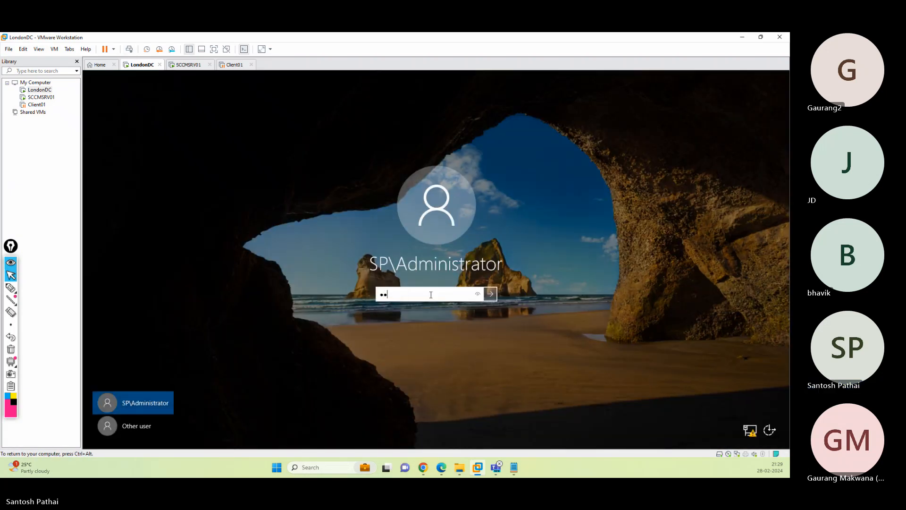
key("Return")
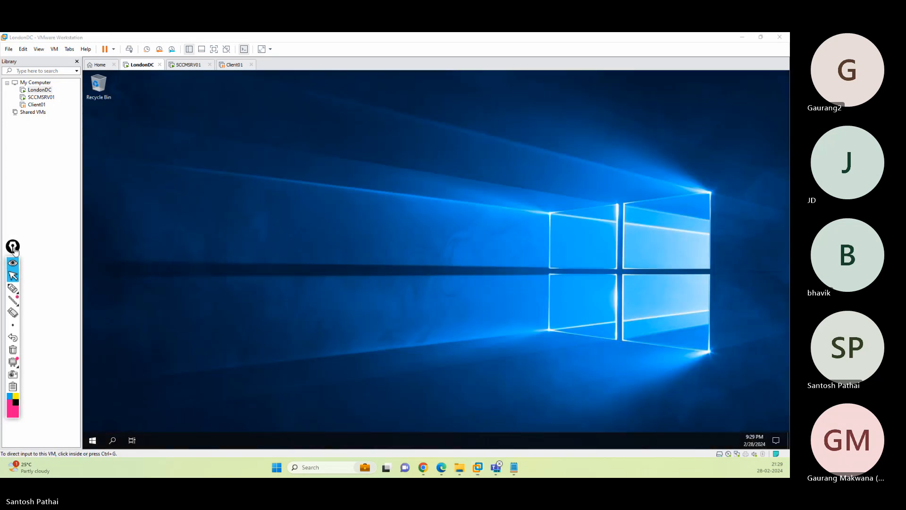
left_click_drag(14, 251, 13, 271)
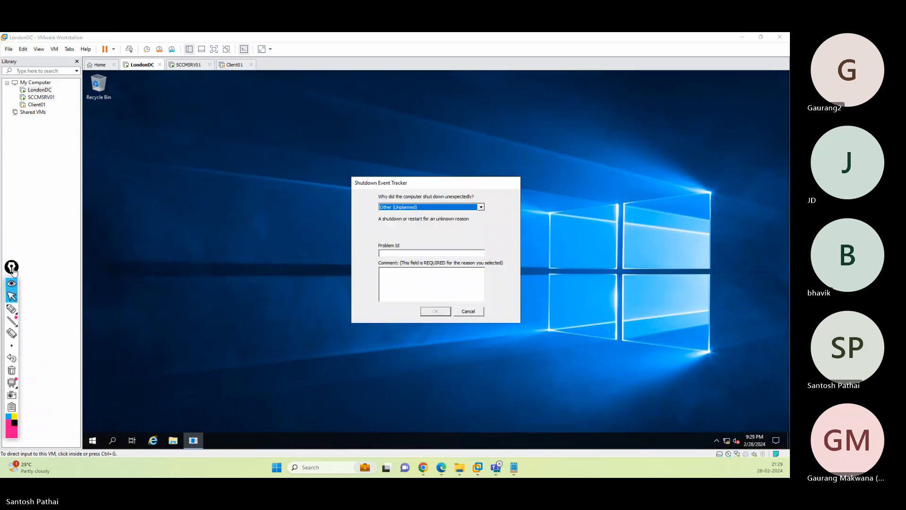
left_click(472, 315)
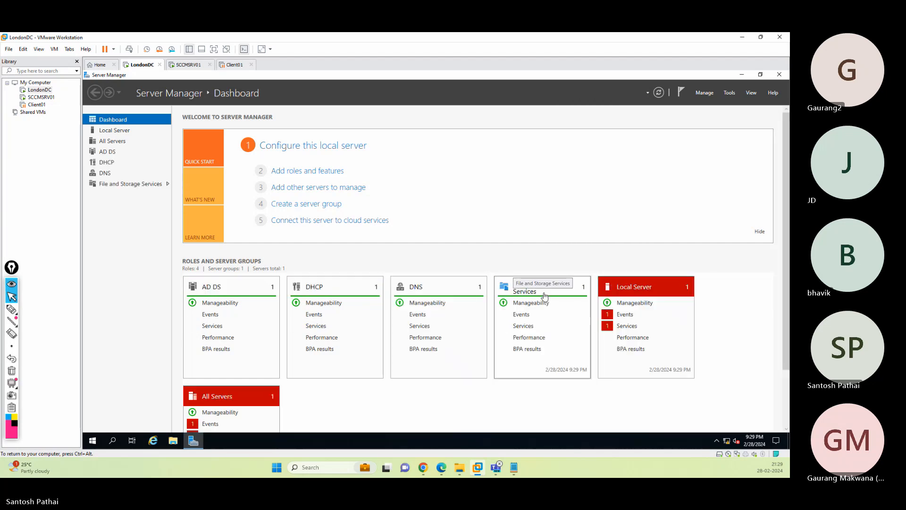
left_click(728, 93)
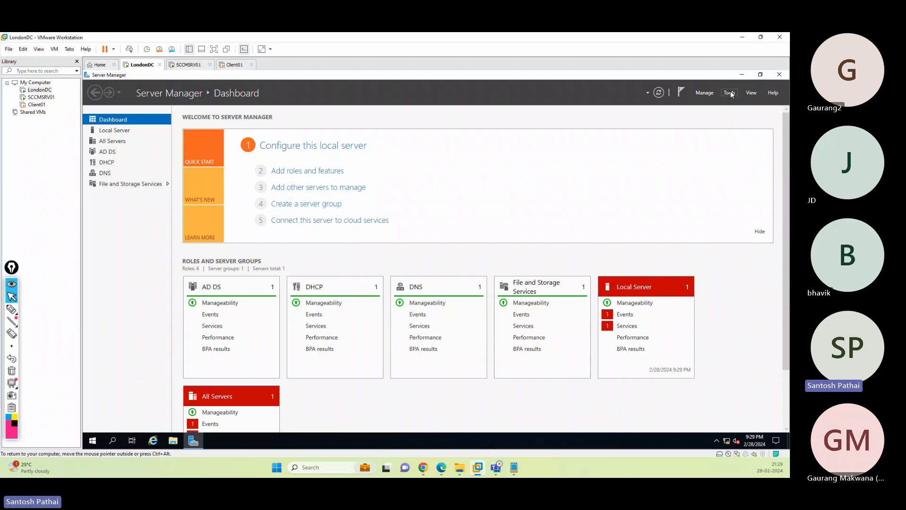
- Launch Active Directory Users and Computers maximized and expand sp.com and SP Infra
left_click(732, 94)
left_click(726, 140)
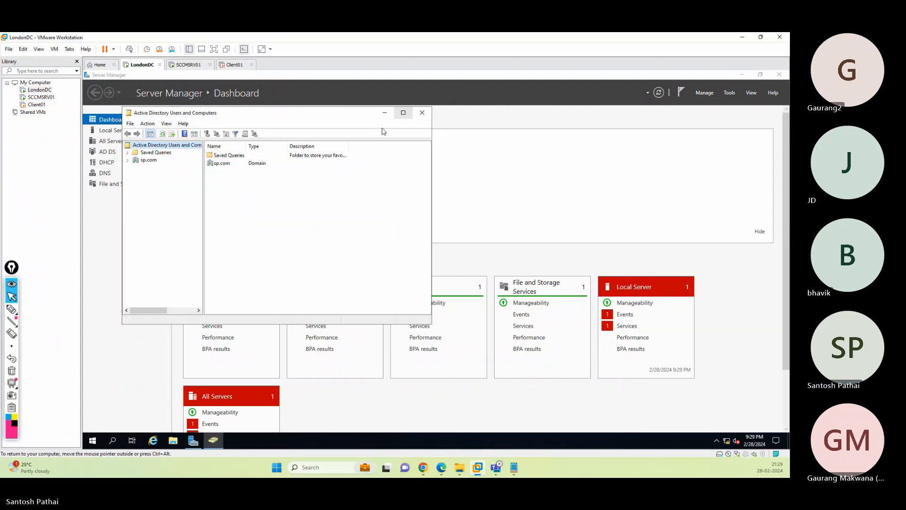
left_click(404, 112)
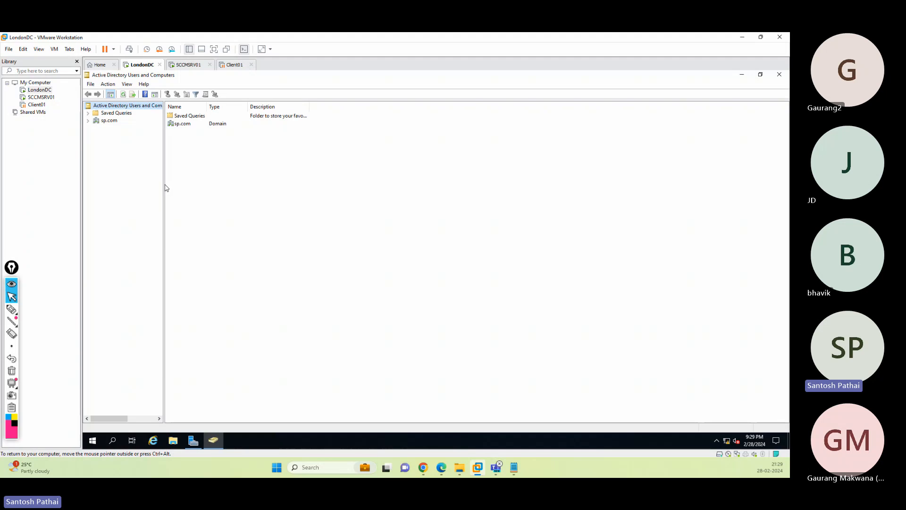
left_click_drag(163, 184, 188, 184)
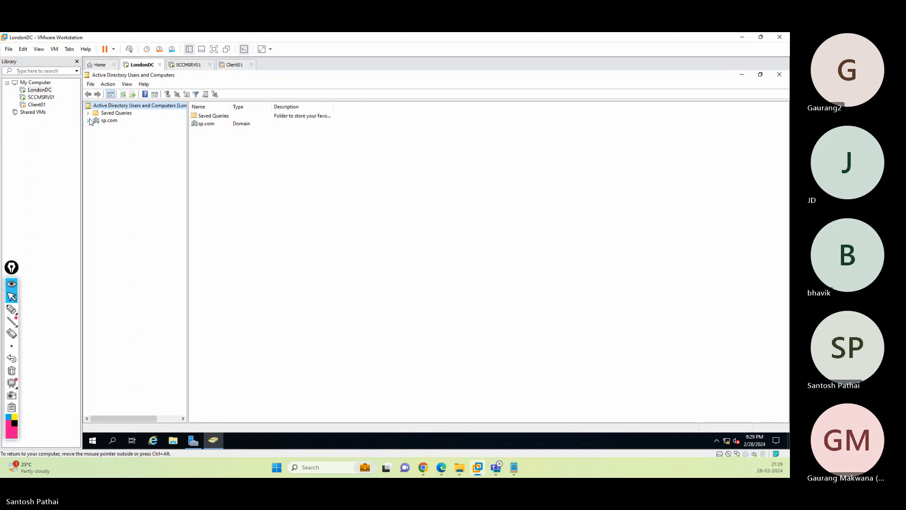
left_click(88, 121)
left_click(96, 165)
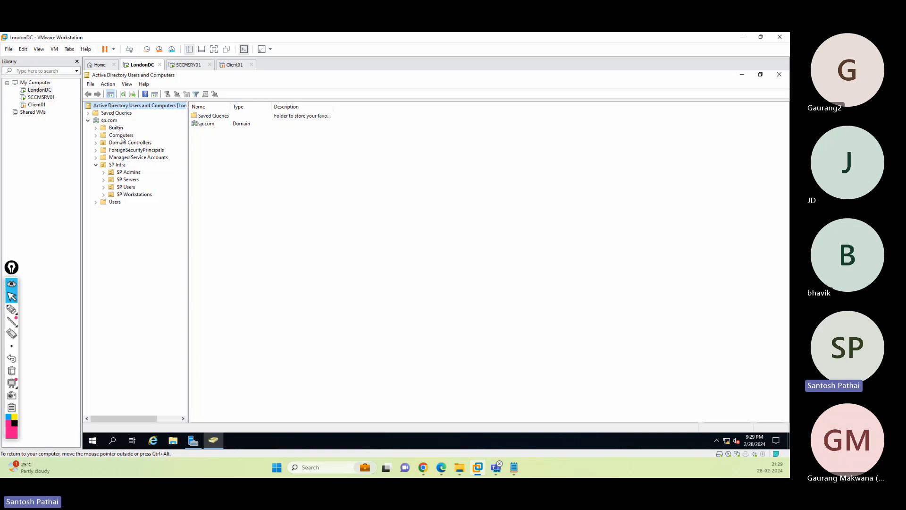
- Enable Advanced Features, expand the System container, then close ADUC
left_click(127, 84)
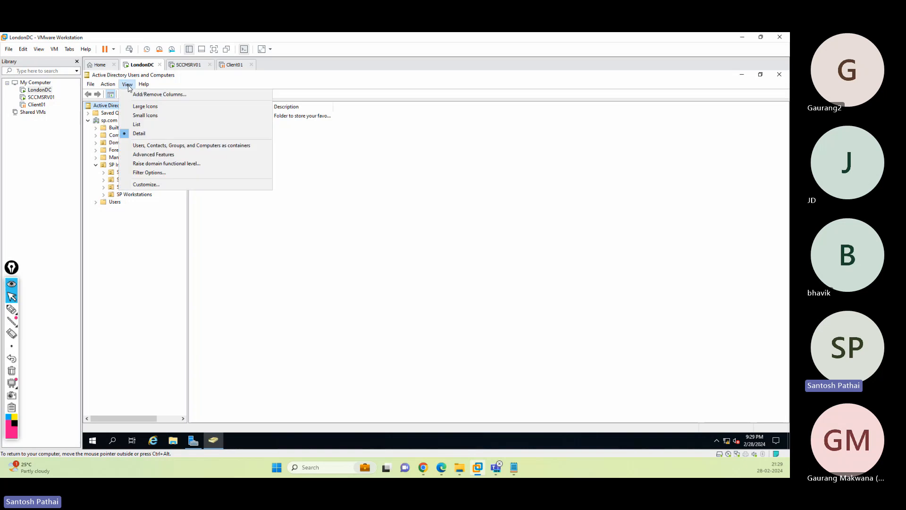
left_click(143, 155)
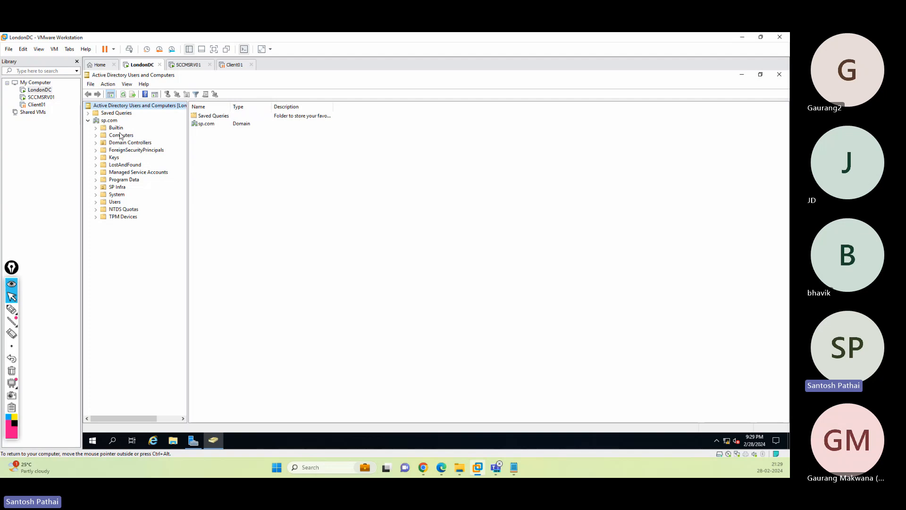
left_click(117, 195)
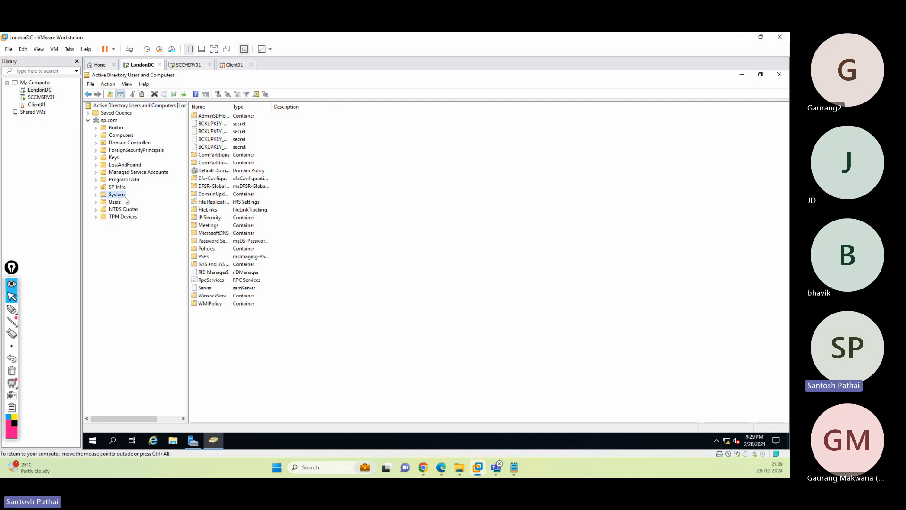
left_click(96, 195)
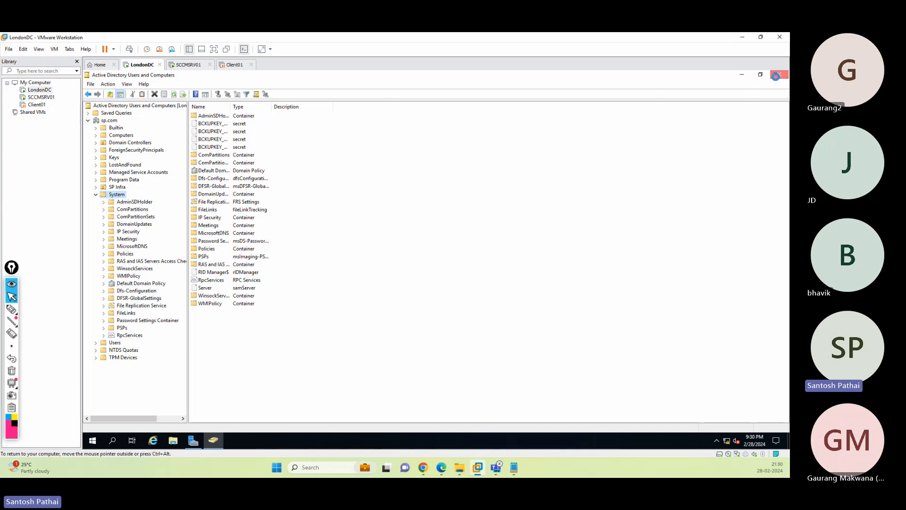
left_click(776, 76)
left_click(730, 92)
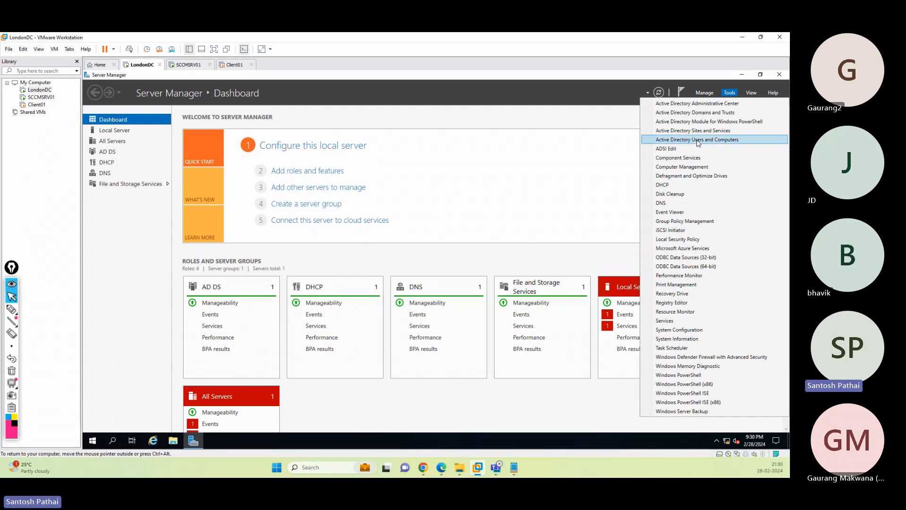
- Launch ADSI Edit maximized and connect to the Default naming context
left_click(674, 149)
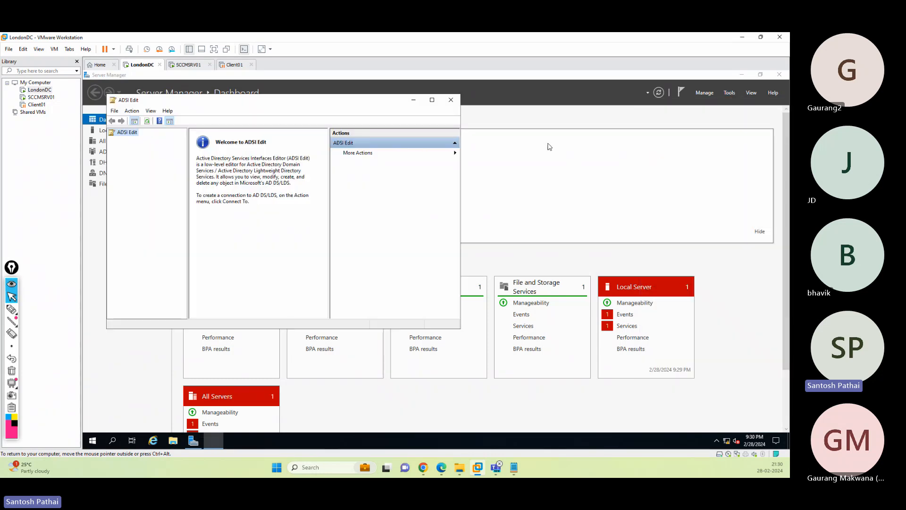
left_click(433, 97)
right_click(109, 106)
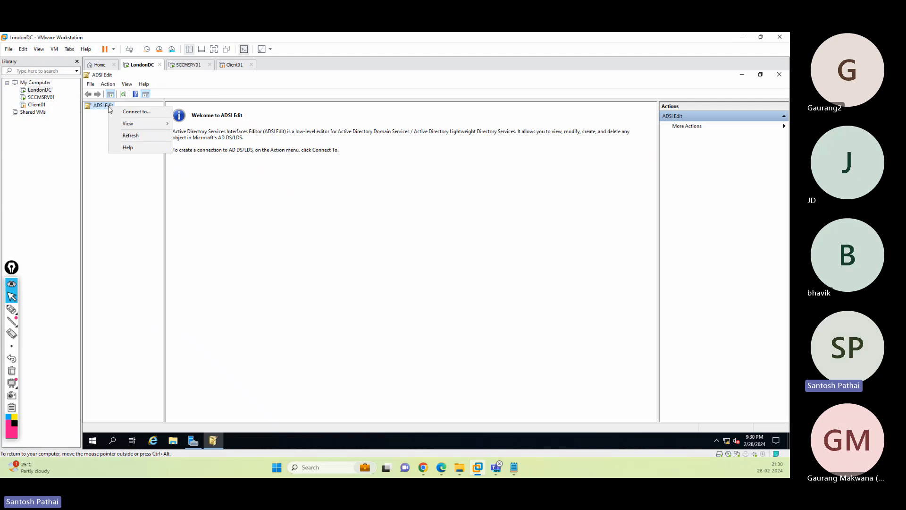
left_click(129, 112)
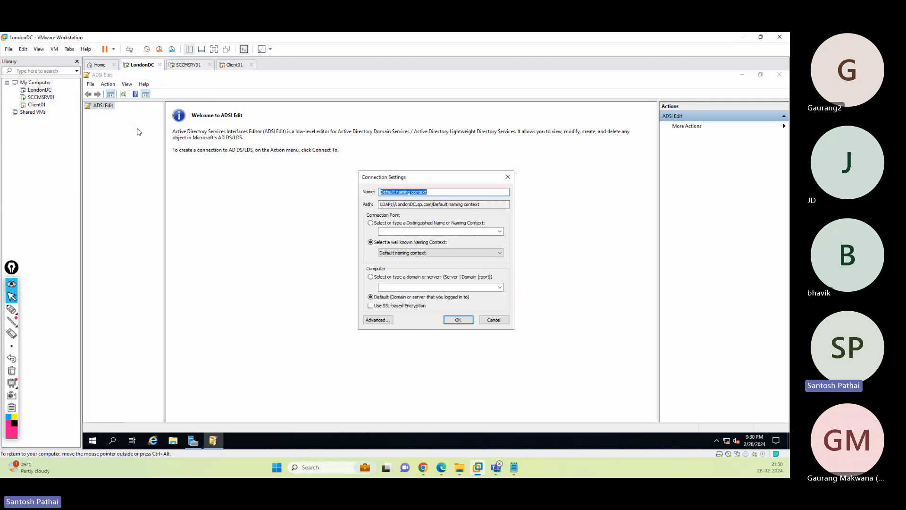
left_click(434, 194)
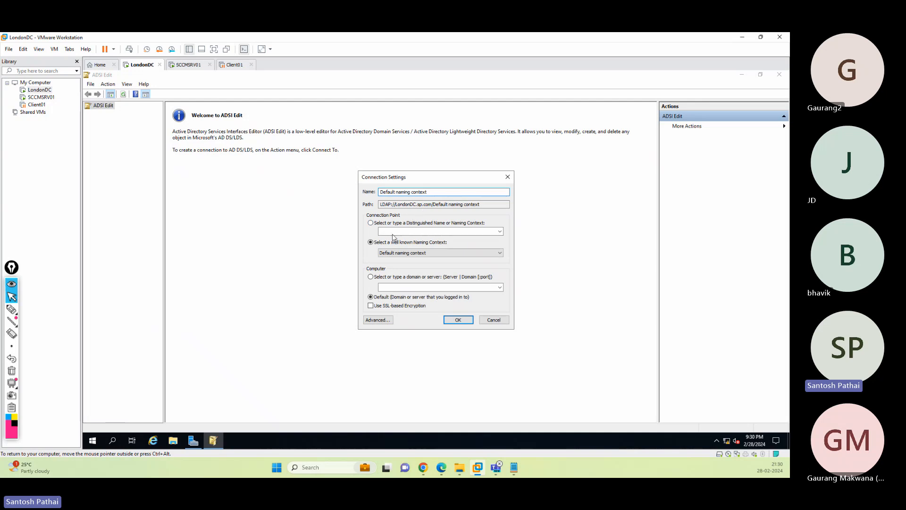
left_click(458, 321)
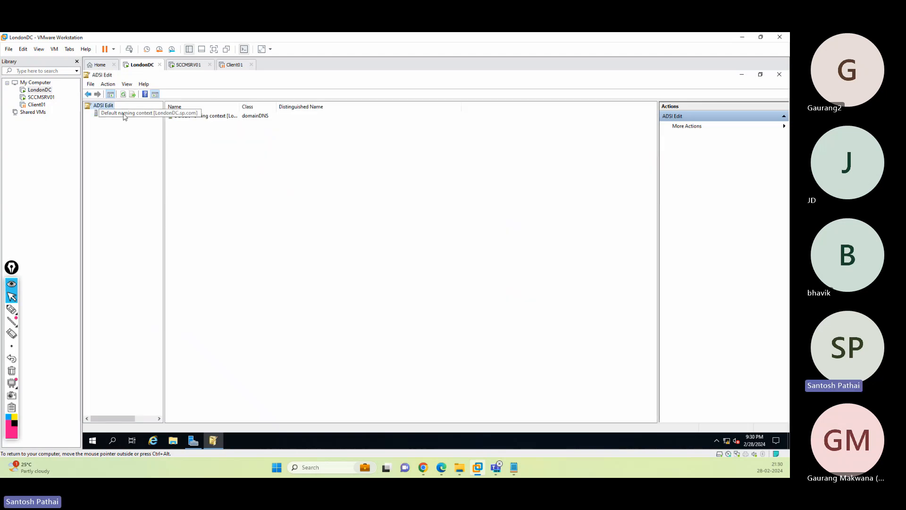
- Expand Default naming context and DC=sp,DC=com, then select CN=System
double_click(124, 116)
left_click(127, 122)
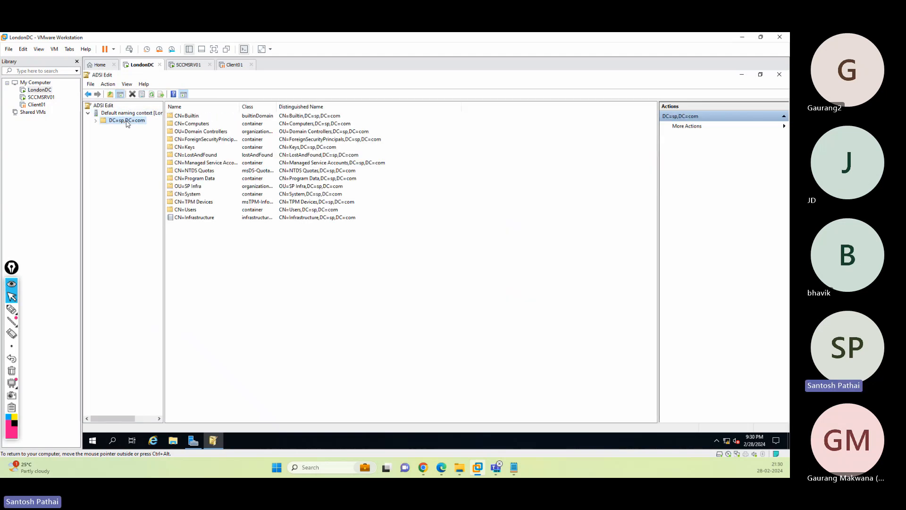
left_click(96, 121)
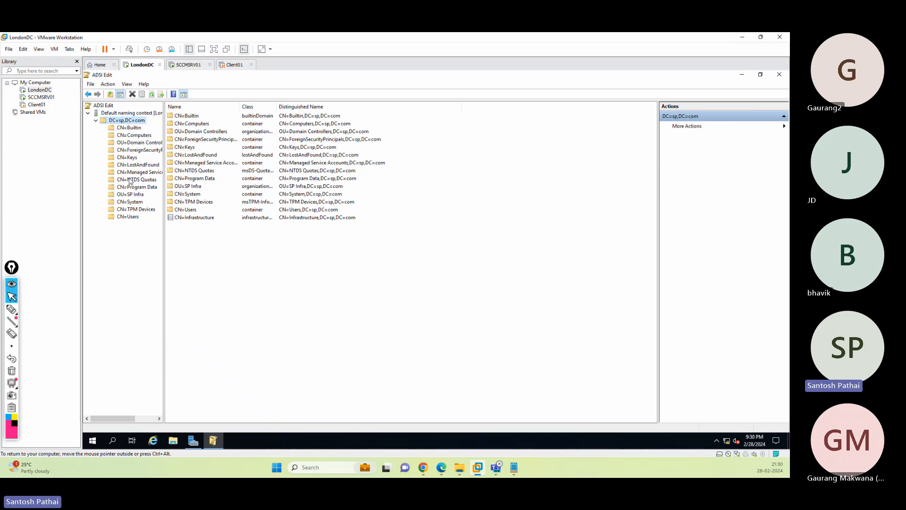
left_click(137, 203)
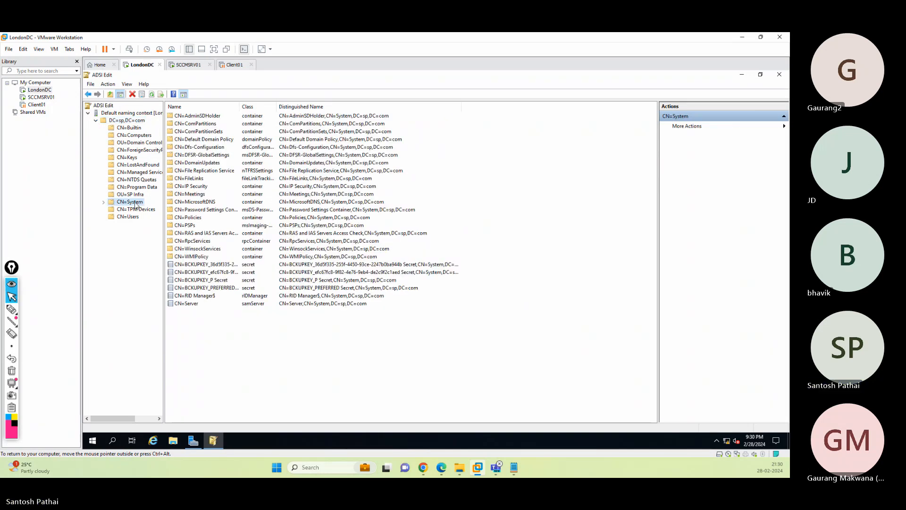
- Begin a 'System Management' container under CN=System, cancel it, and close ADSI Edit
left_click_drag(163, 209, 244, 213)
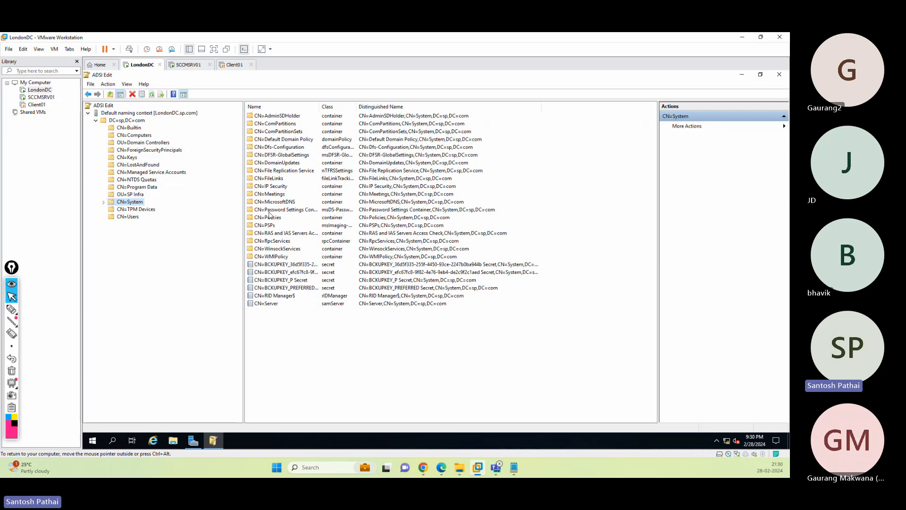
right_click(138, 204)
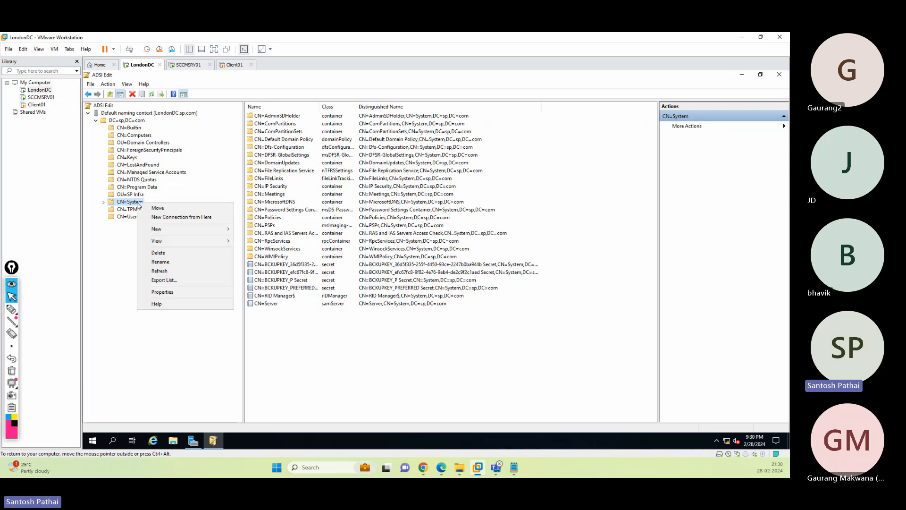
mouse_move(158, 230)
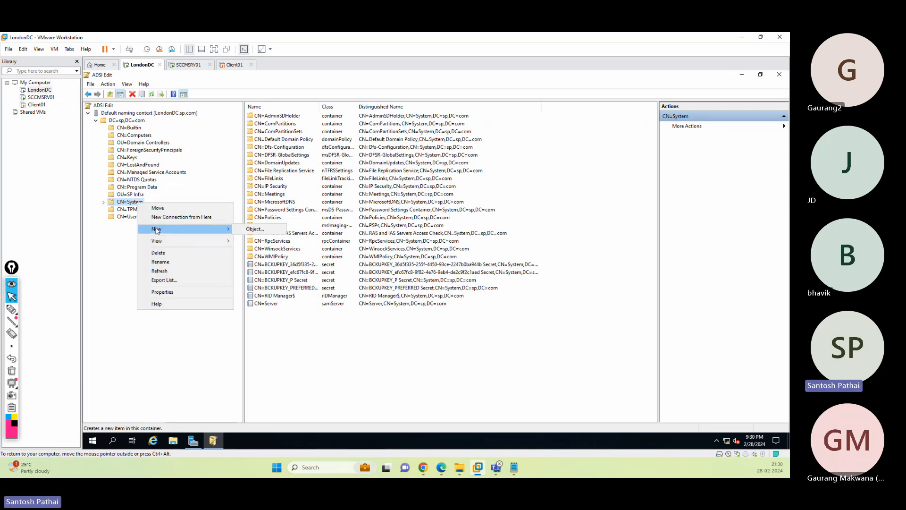
left_click(253, 231)
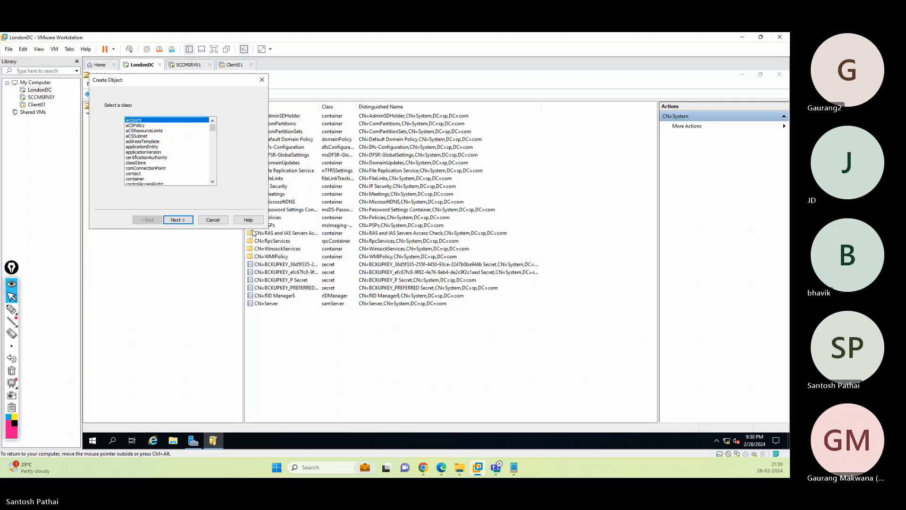
left_click(145, 180)
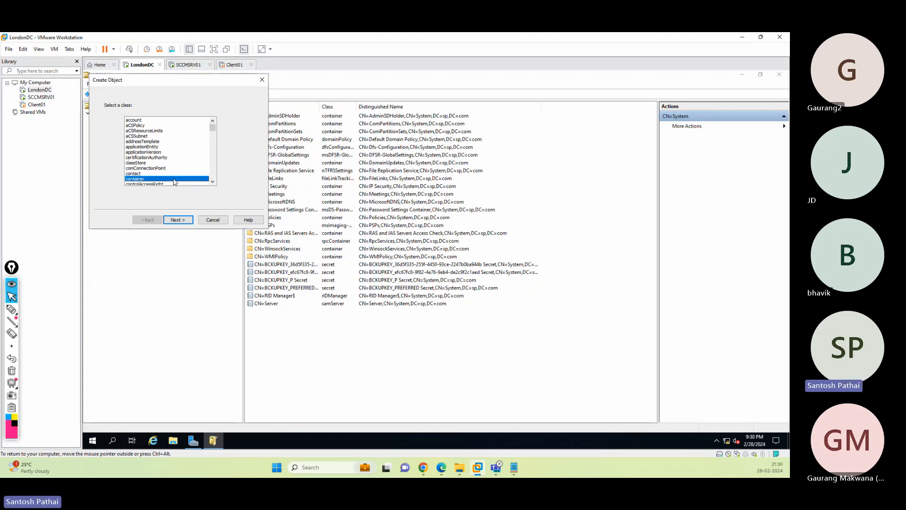
left_click(178, 220)
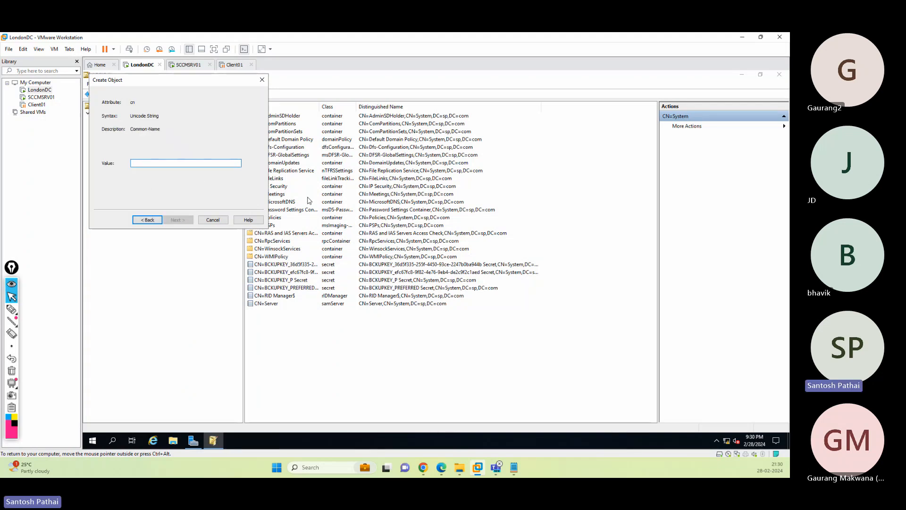
type("Syst")
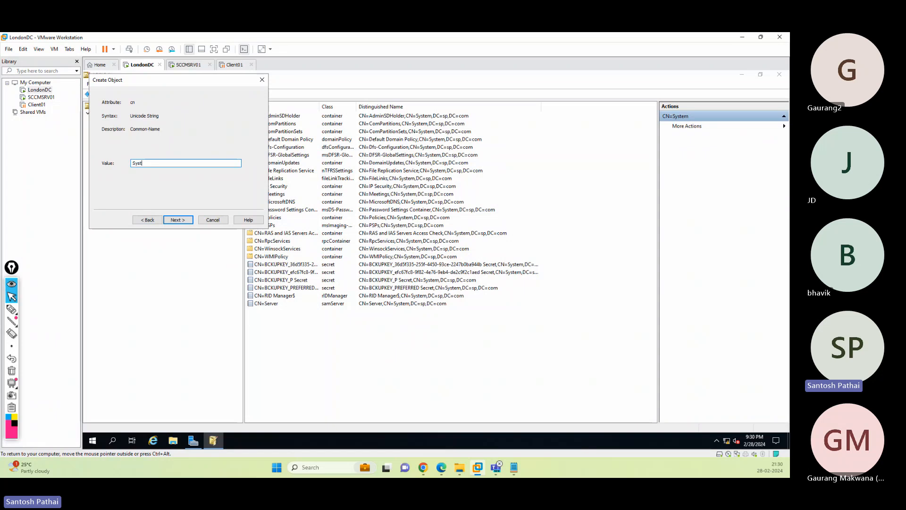
type("em Management")
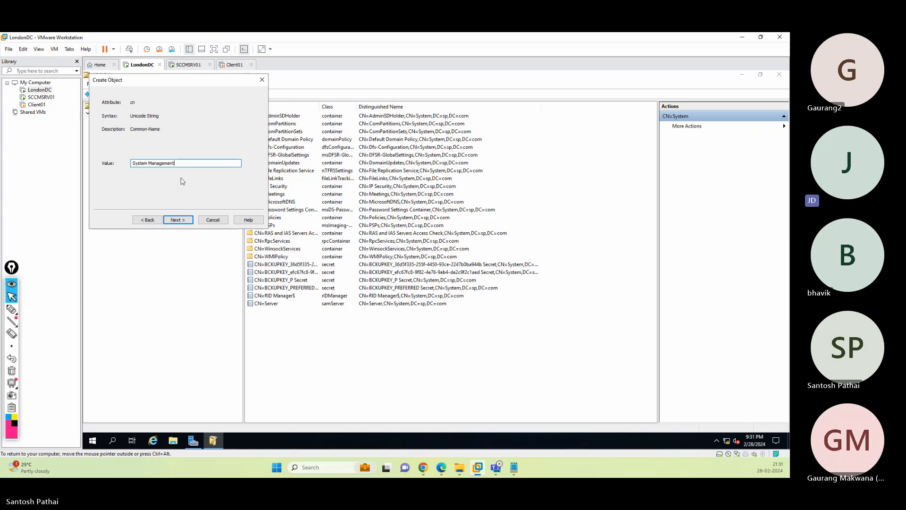
left_click(213, 219)
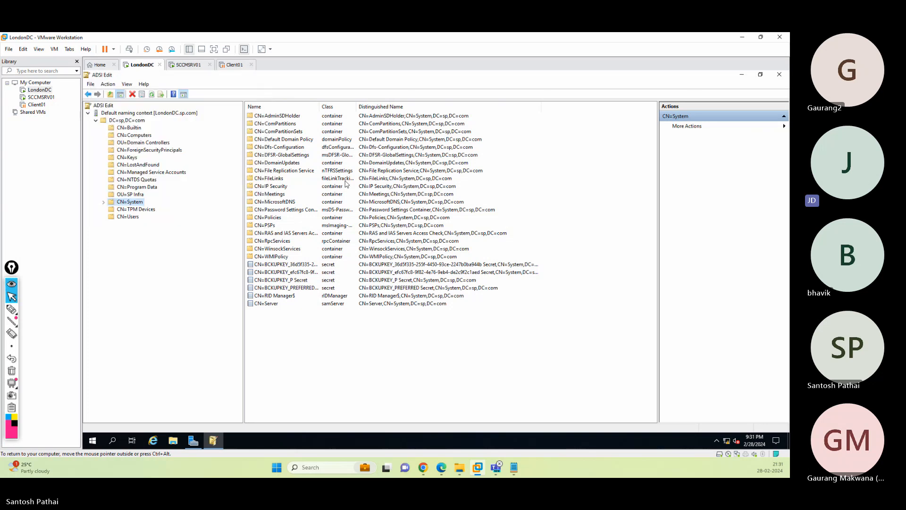
left_click(772, 78)
- Relaunch ADSI Edit from Server Manager's Tools menu on LondonDC
left_click(729, 93)
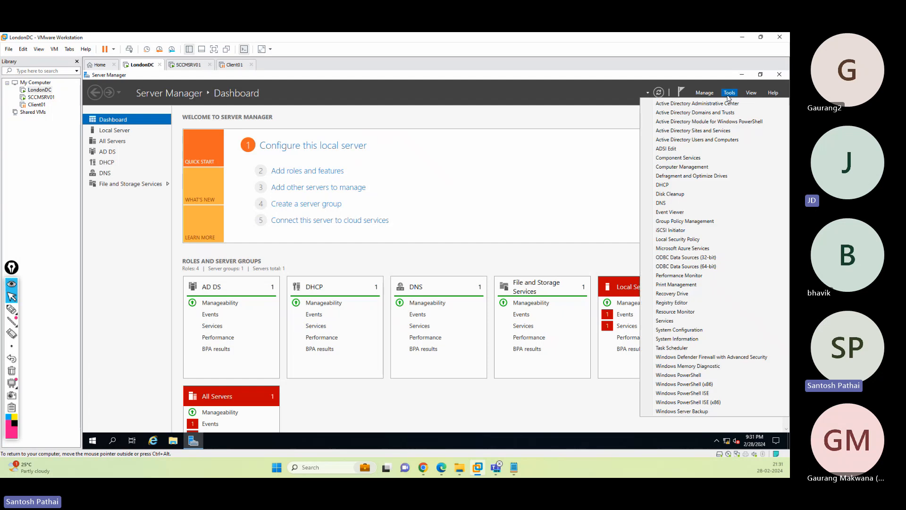
left_click(685, 150)
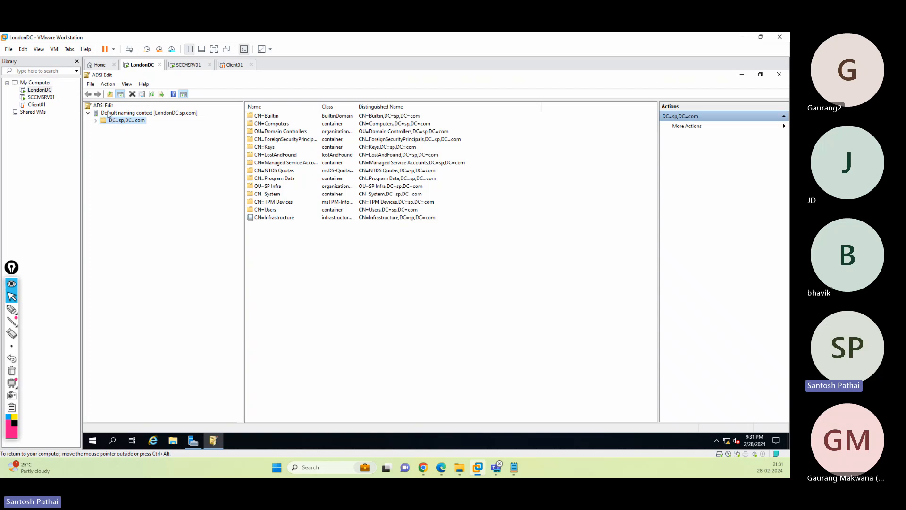
right_click(107, 109)
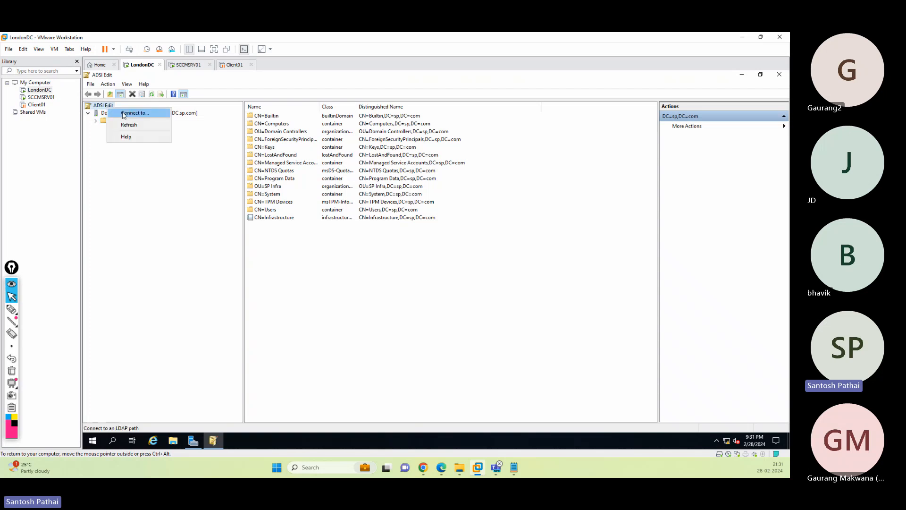
left_click(197, 222)
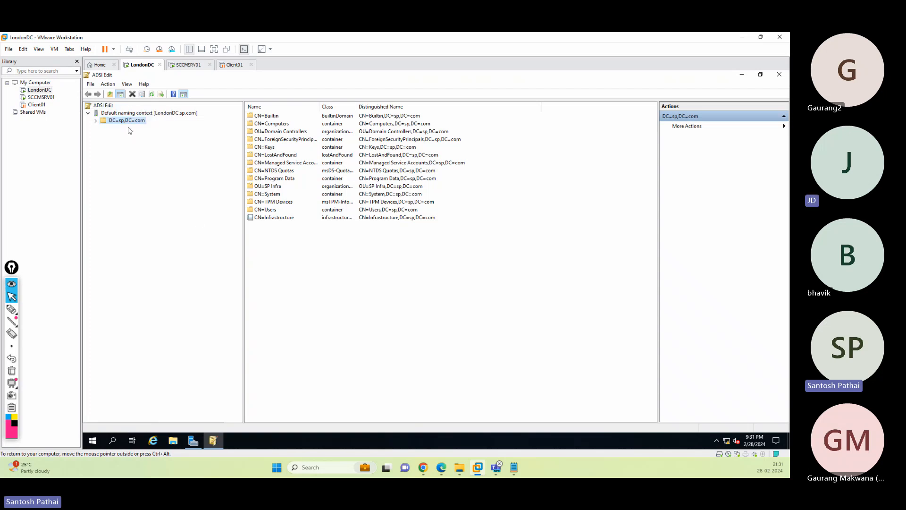
- Expand DC=sp,DC=com and start a new object inside CN=System
left_click(96, 122)
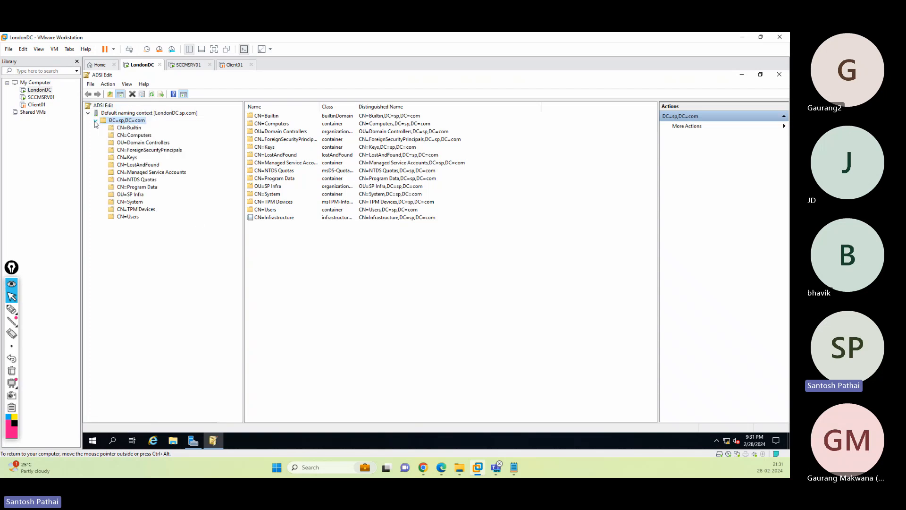
right_click(136, 202)
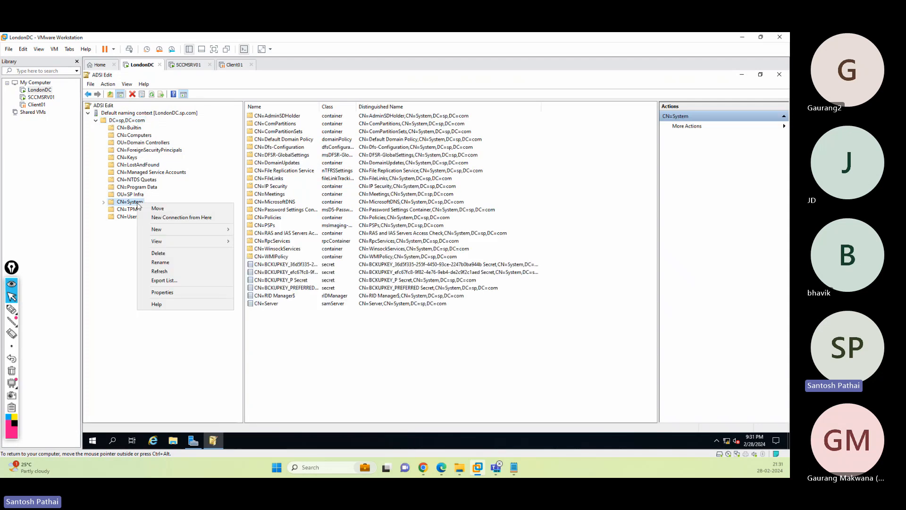
mouse_move(155, 231)
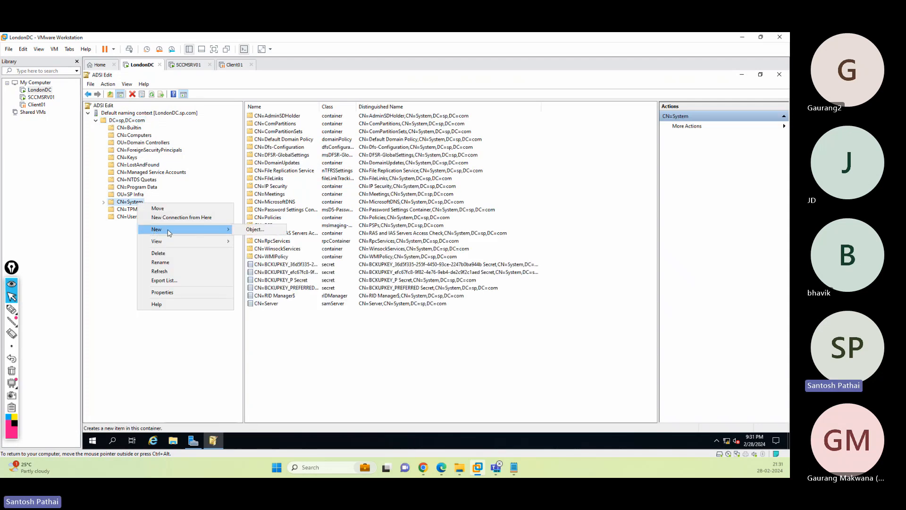
left_click(255, 229)
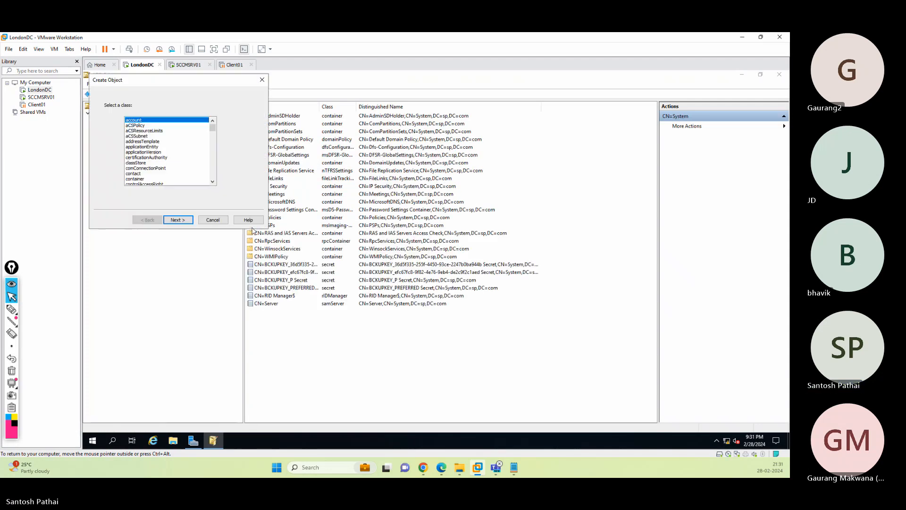
- Choose the container class and enter 'System Management' as its cn value
double_click(138, 180)
type("Sys")
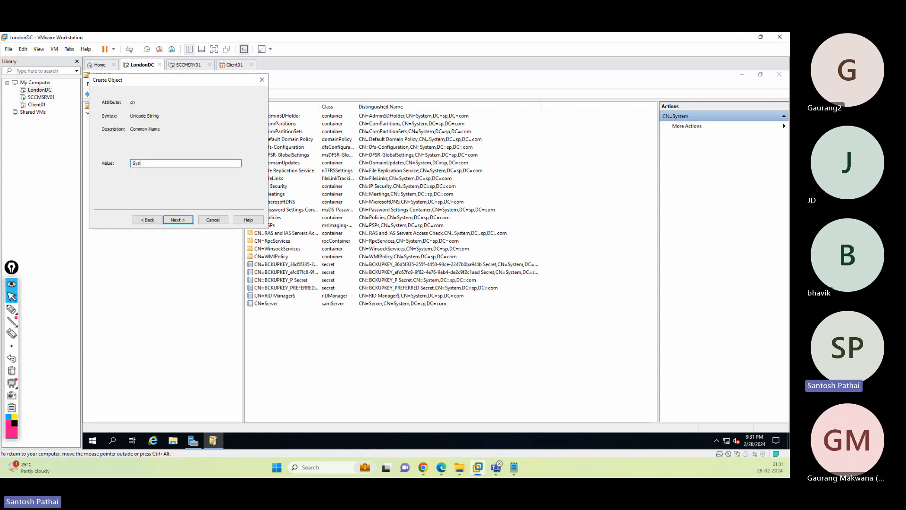
type("tem Managemewnt")
key("BackSpace")
key("BackSpace")
key("BackSpace")
key("ctrl+a")
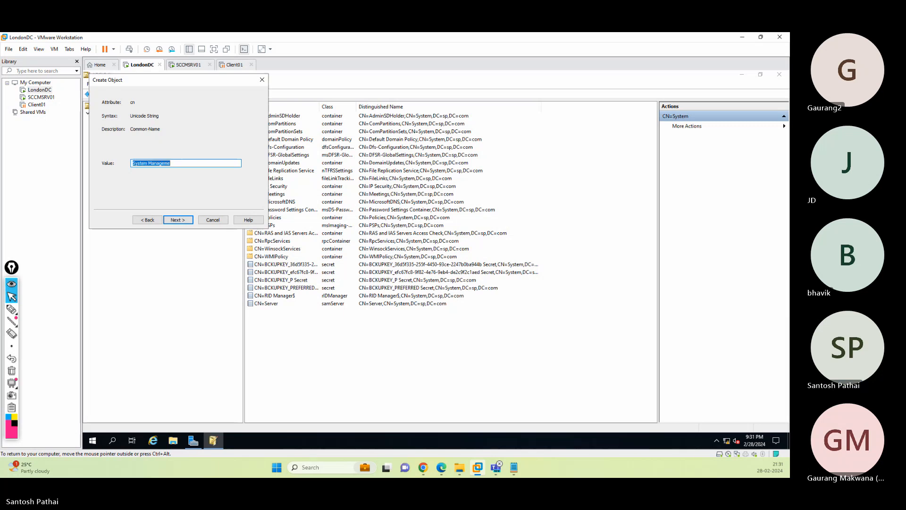
type("Sys")
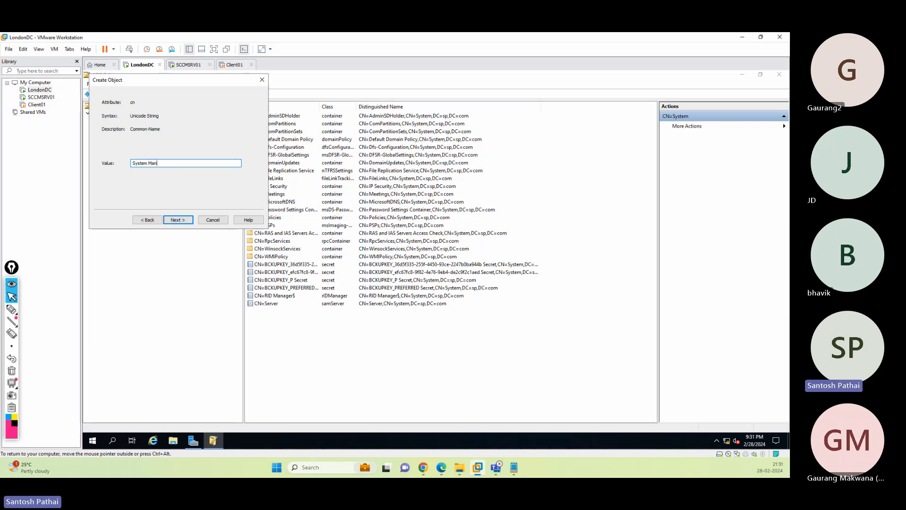
type("tem Management")
- Finish creating the System Management container and expand CN=System to show it
left_click(193, 440)
left_click(730, 93)
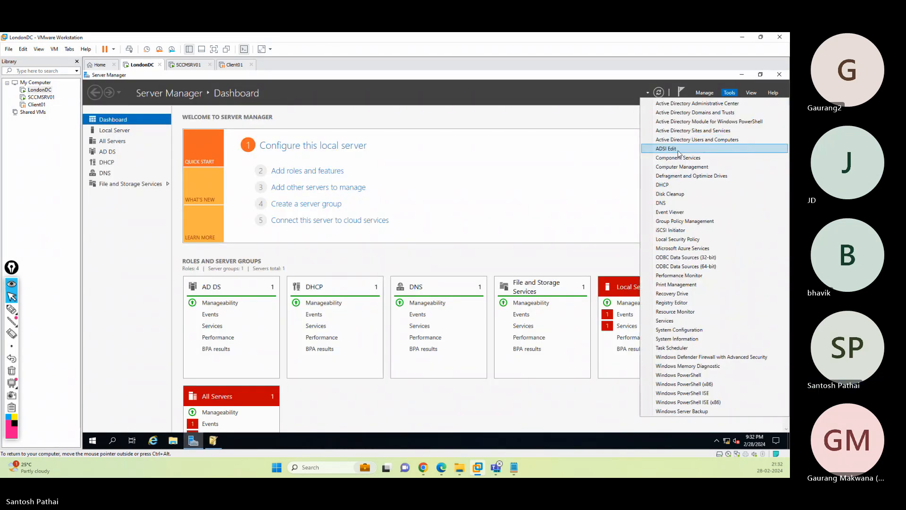
left_click(739, 75)
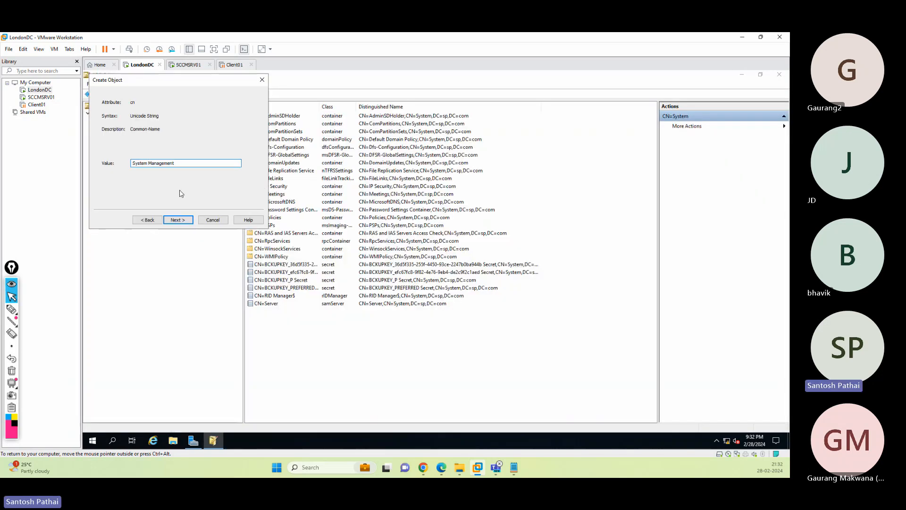
left_click(177, 220)
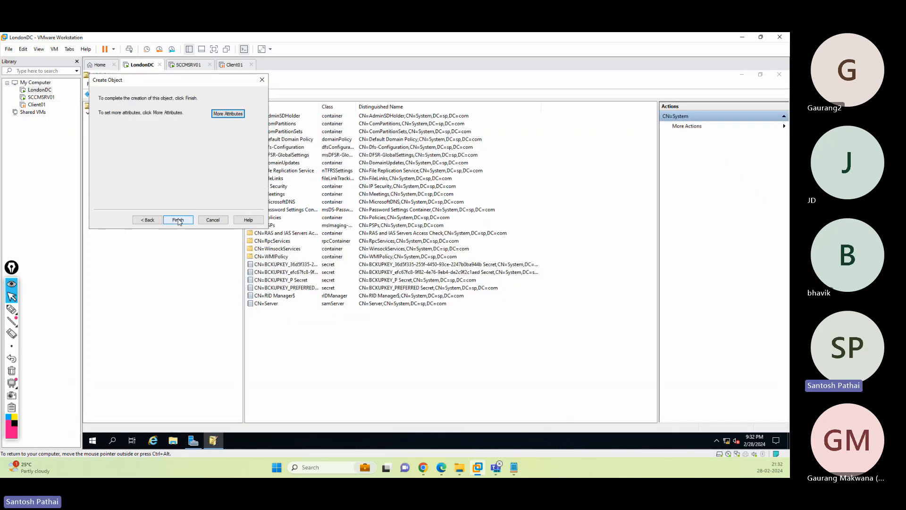
left_click(177, 220)
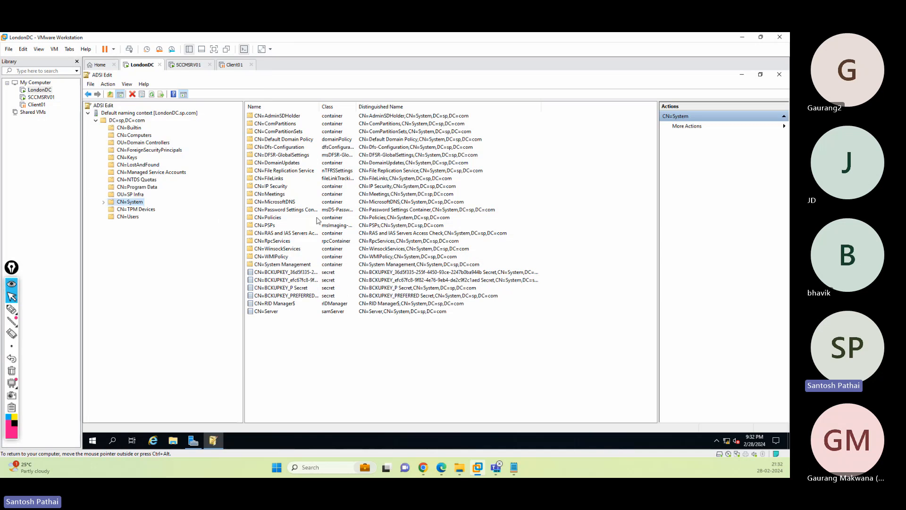
left_click(103, 202)
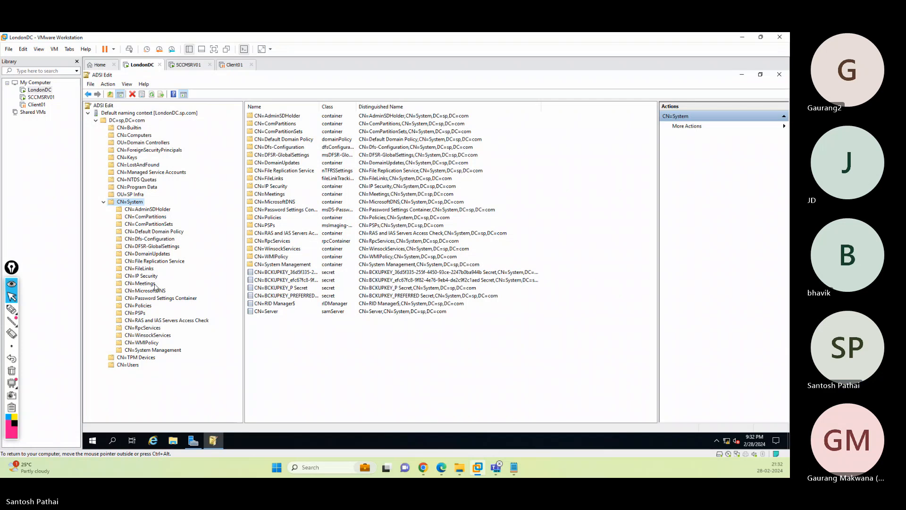
- Open the System Management container's Security properties and add a new permission entry
left_click(166, 351)
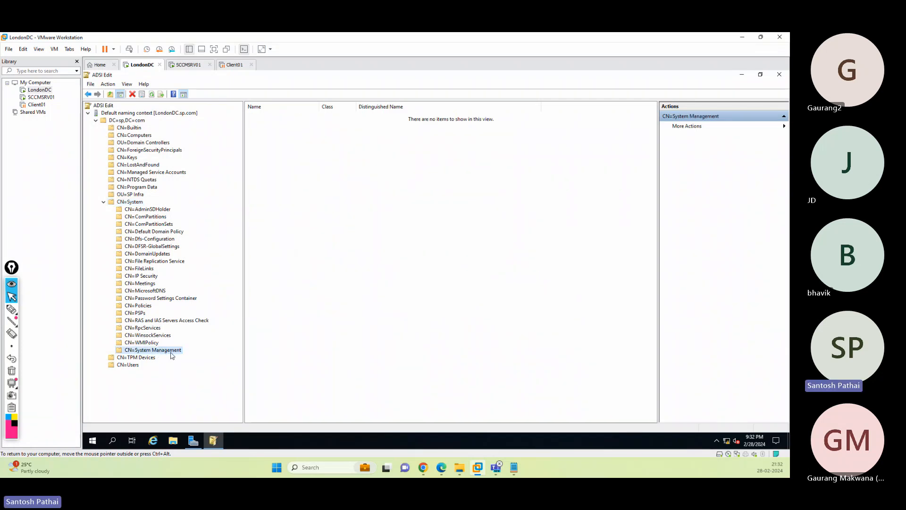
right_click(171, 355)
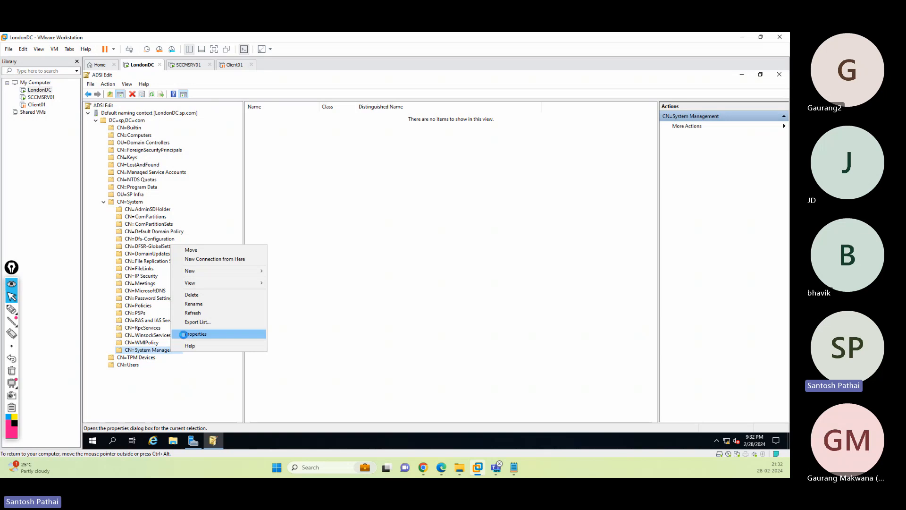
left_click(183, 334)
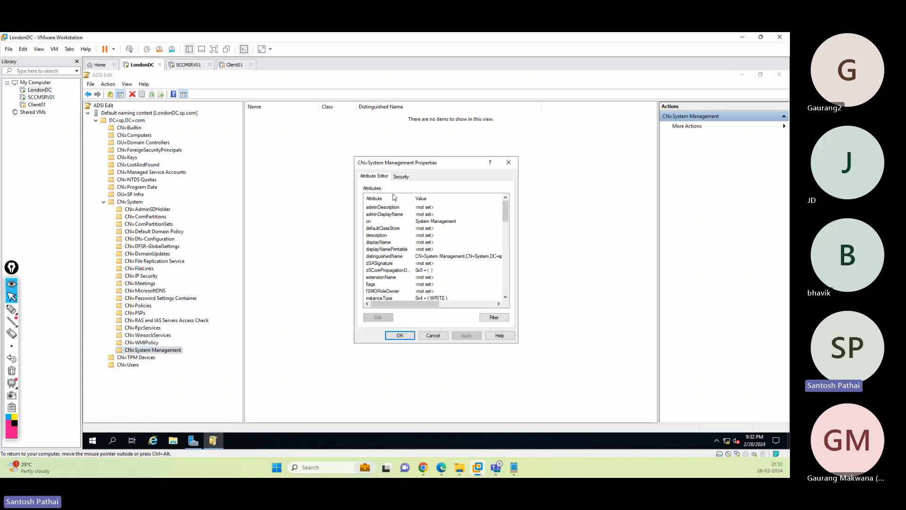
left_click(399, 178)
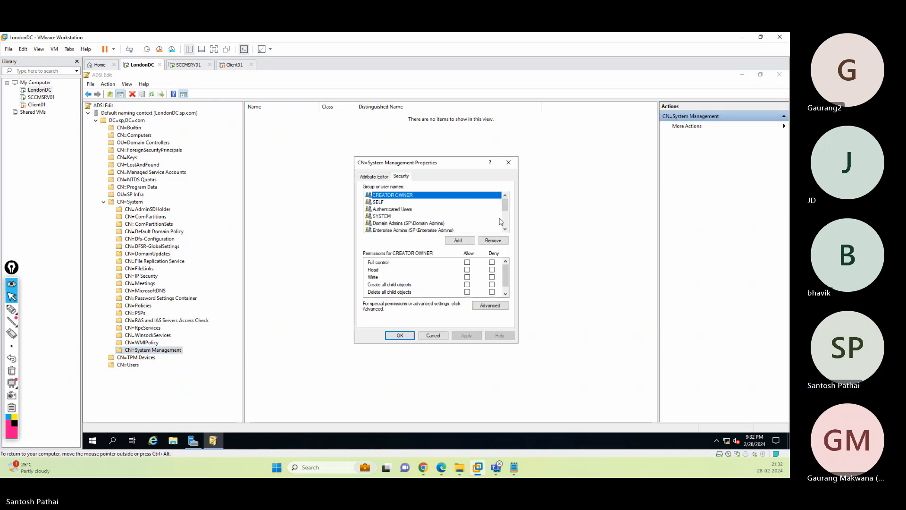
left_click(458, 240)
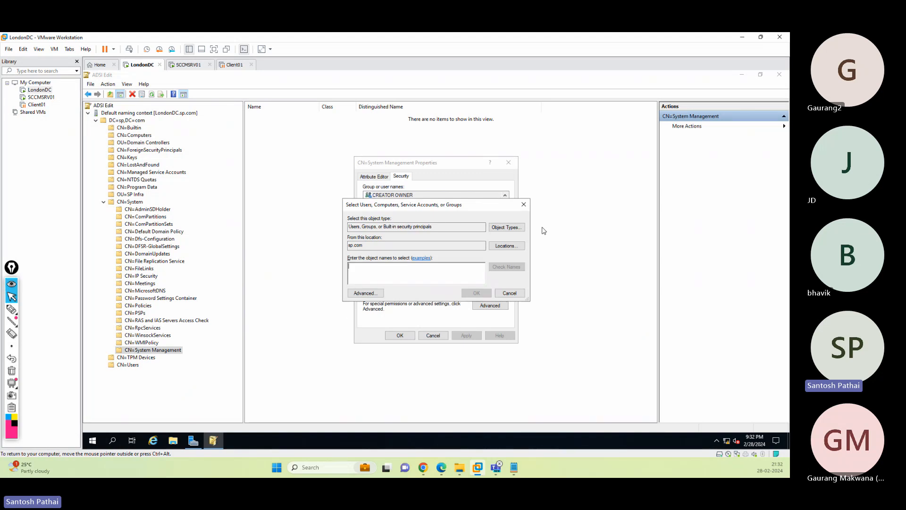
- Include Computers in the object types and add the SCCMSRV01 computer account
left_click_drag(351, 225, 444, 226)
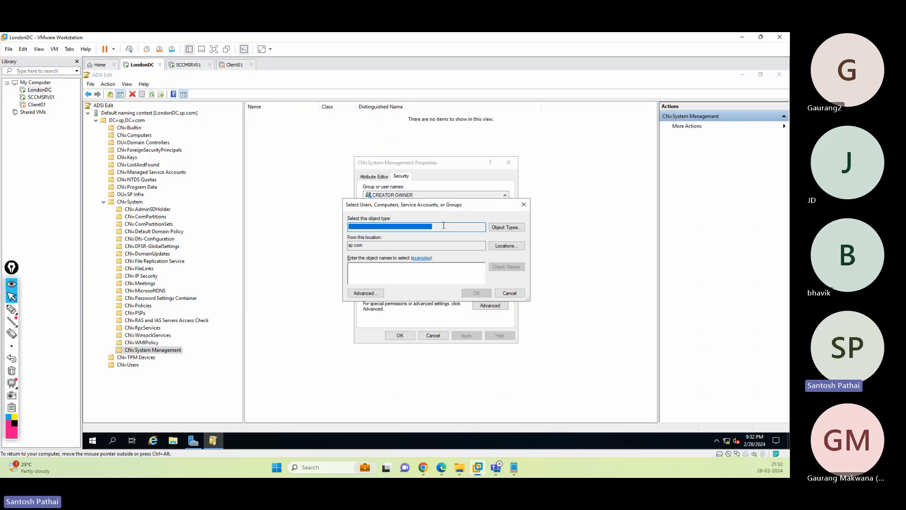
left_click(506, 228)
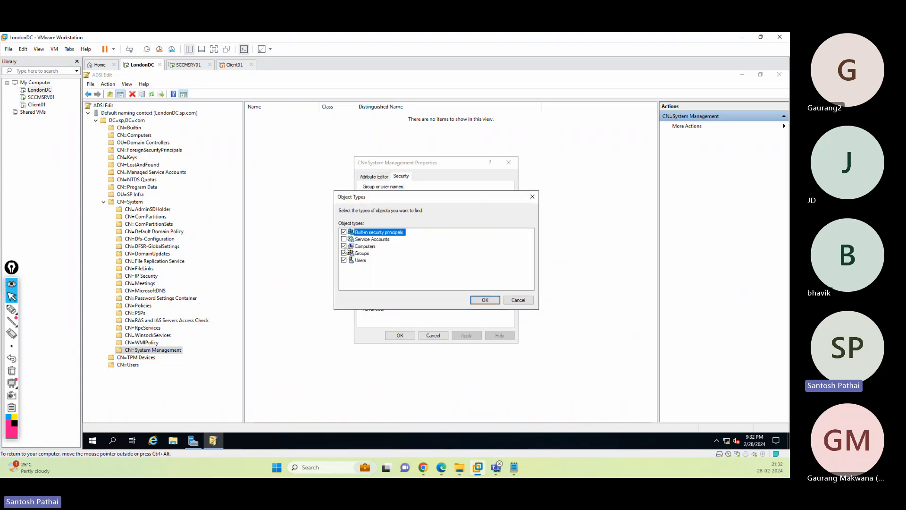
left_click(486, 301)
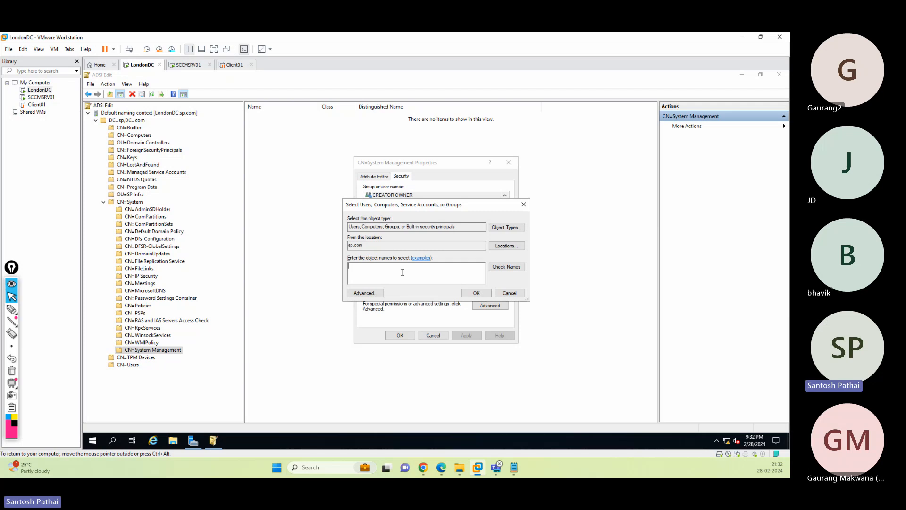
type("sccmsrv01")
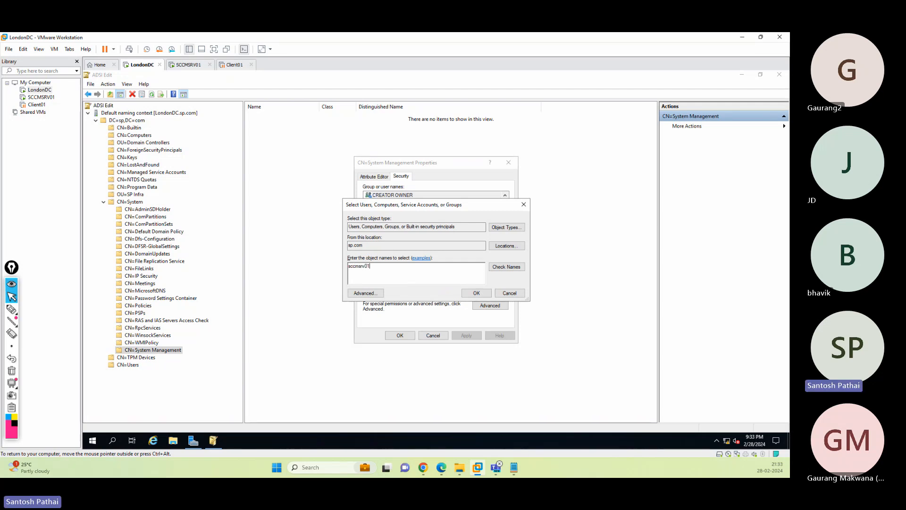
key("alt+k")
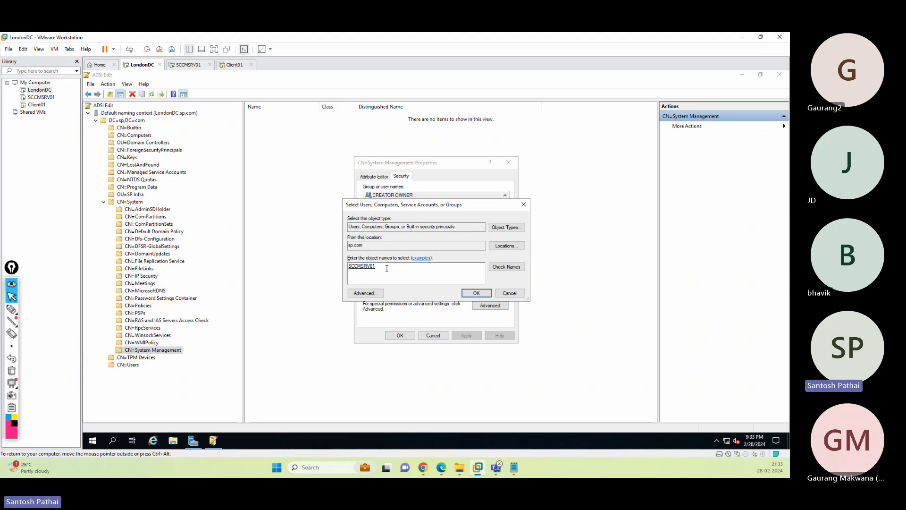
left_click(475, 292)
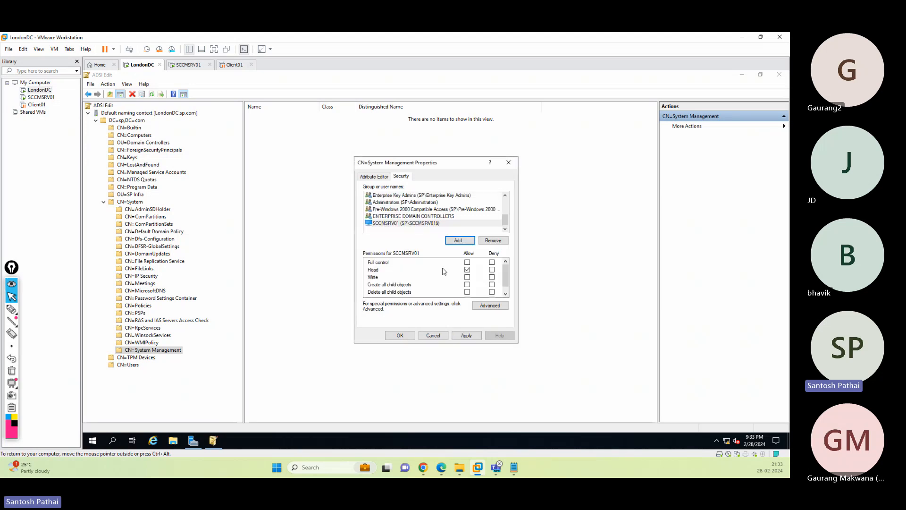
- Allow Full control for SCCMSRV01 and apply the permissions
left_click(467, 262)
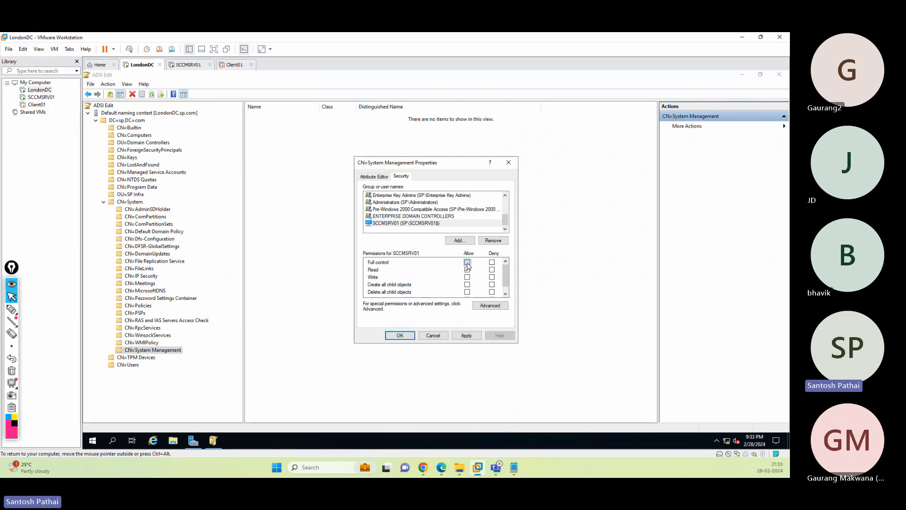
left_click(416, 224)
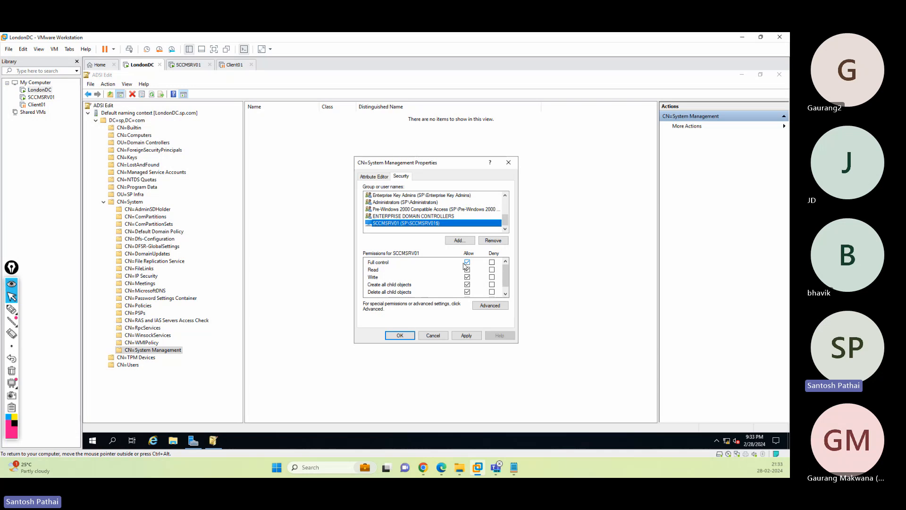
left_click(467, 335)
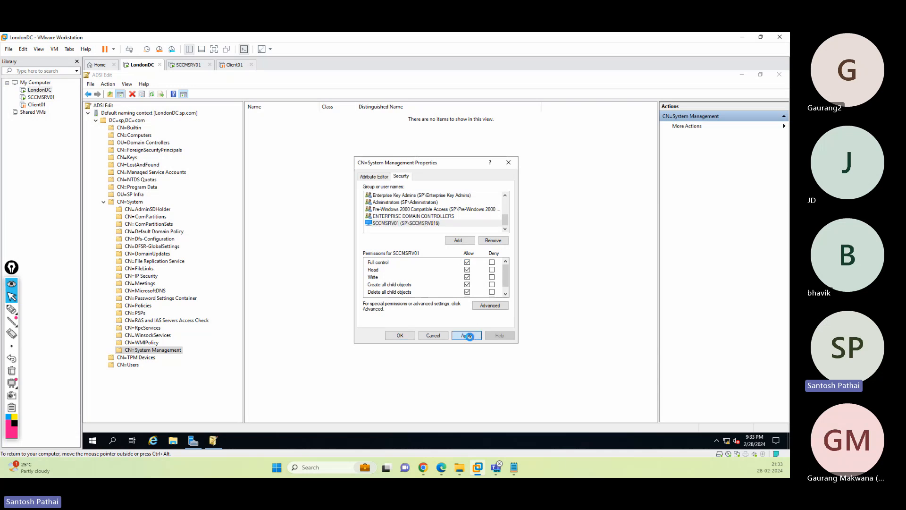
left_click(400, 336)
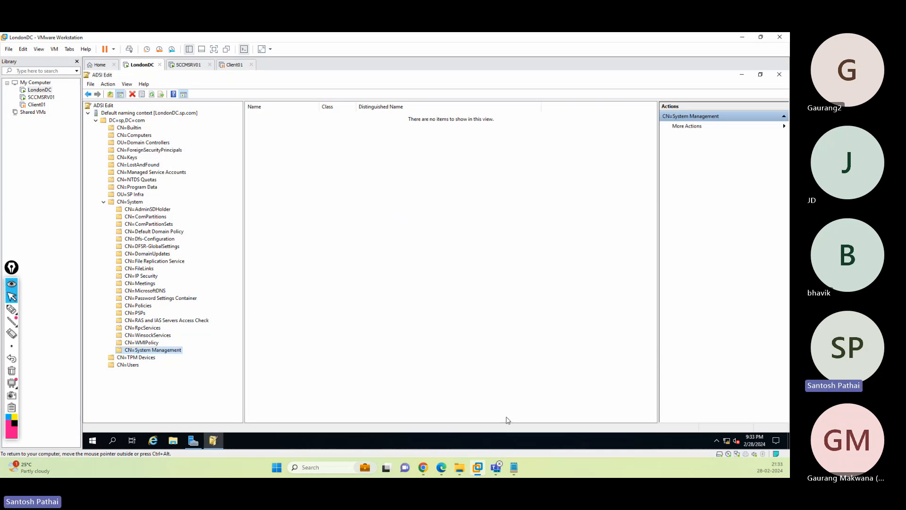
mouse_move(514, 467)
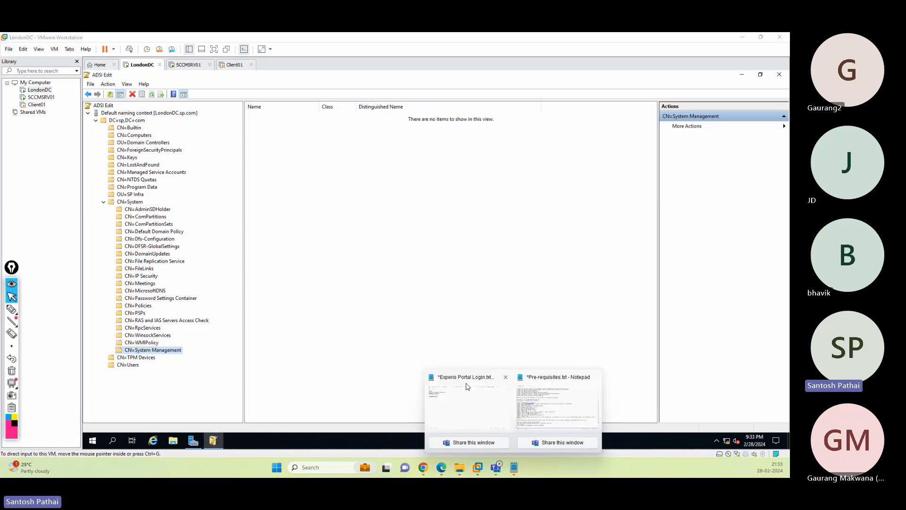
left_click(570, 401)
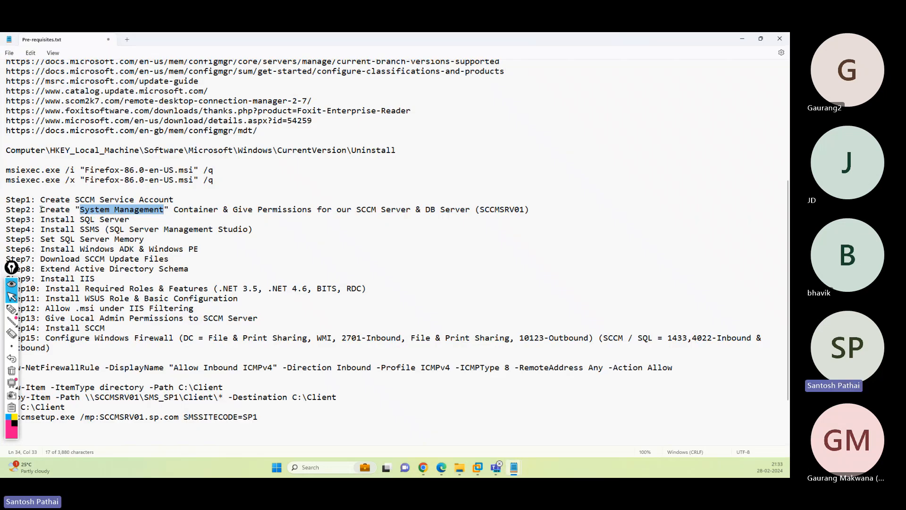
left_click_drag(41, 210, 411, 212)
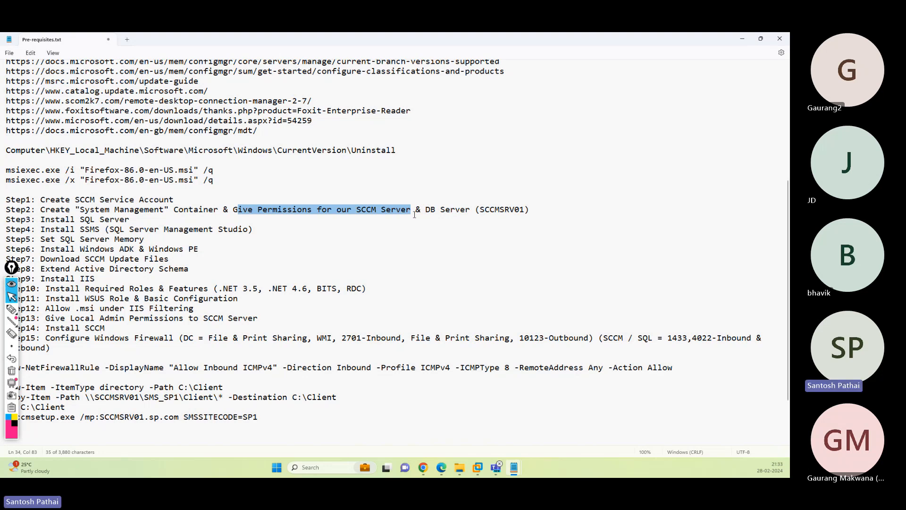
left_click_drag(40, 219, 134, 219)
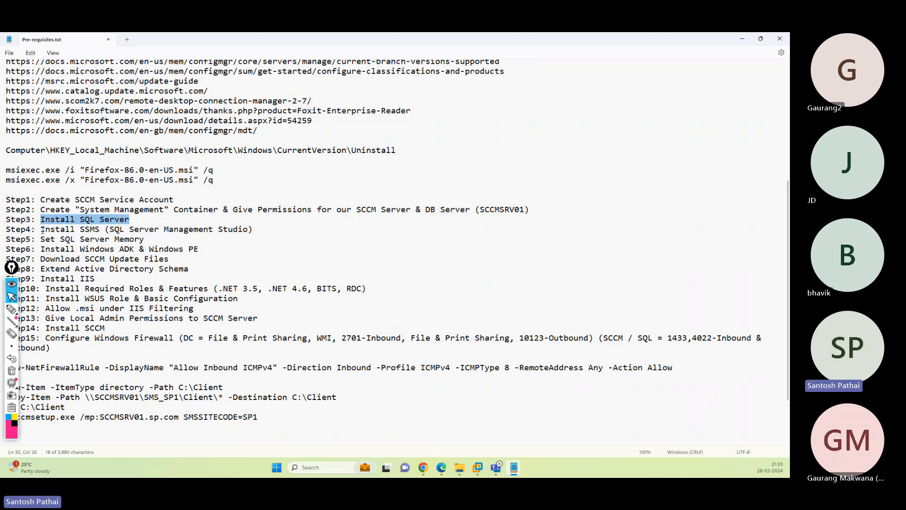
left_click_drag(41, 230, 258, 234)
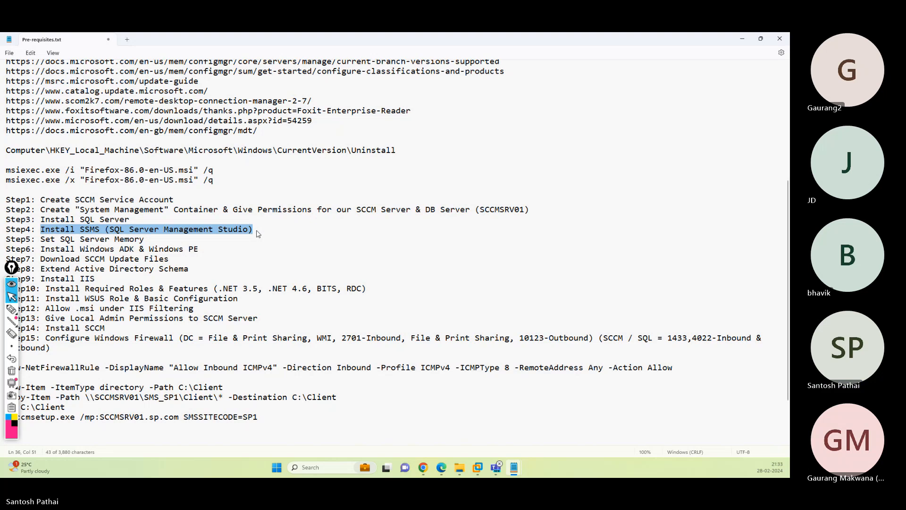
left_click_drag(43, 240, 199, 244)
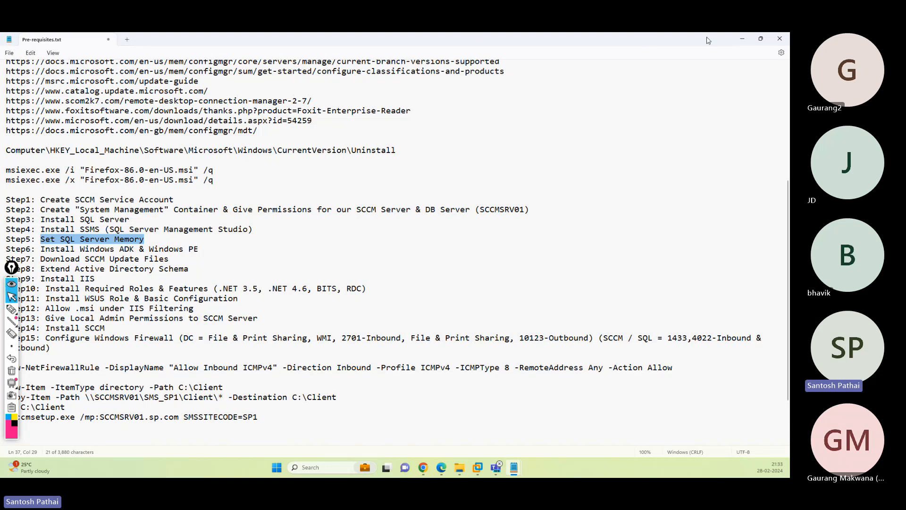
left_click(742, 40)
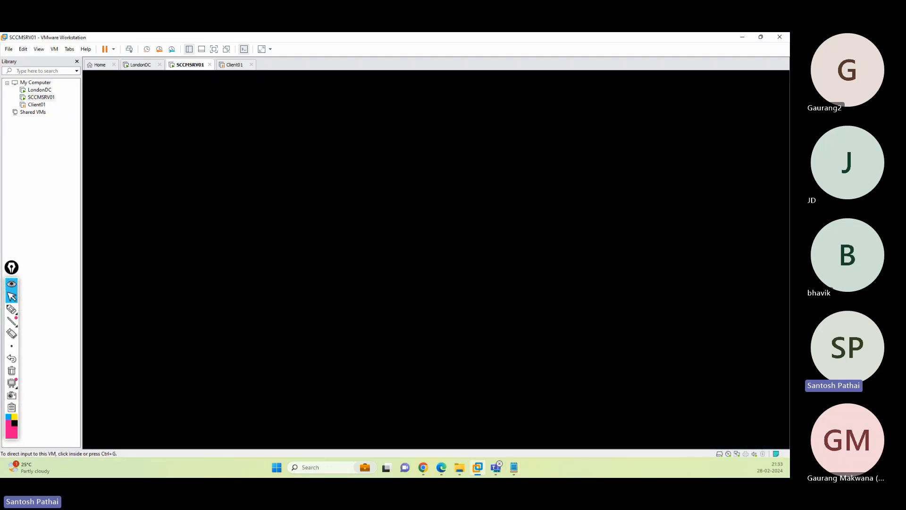
- Sign in to SCCMSRV01 with the account password, cancel the Shutdown Event Tracker, and open File Explorer
left_click(327, 258)
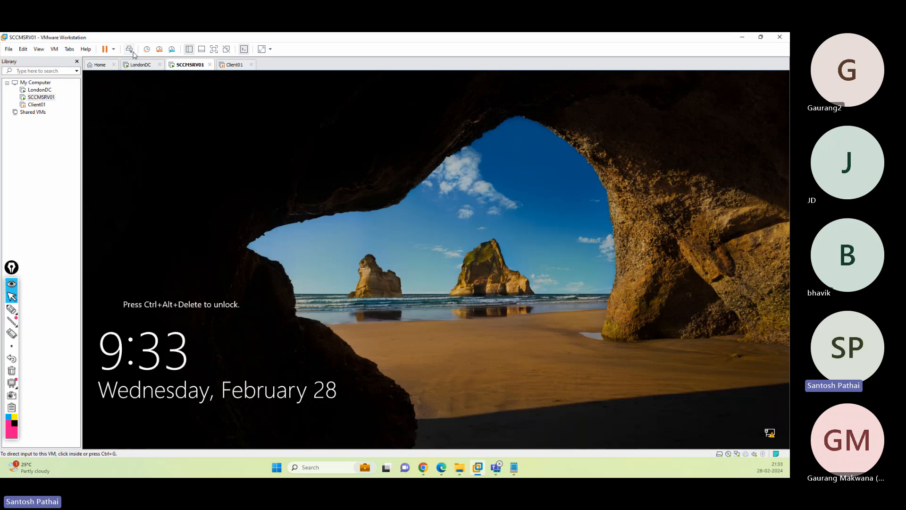
left_click(130, 50)
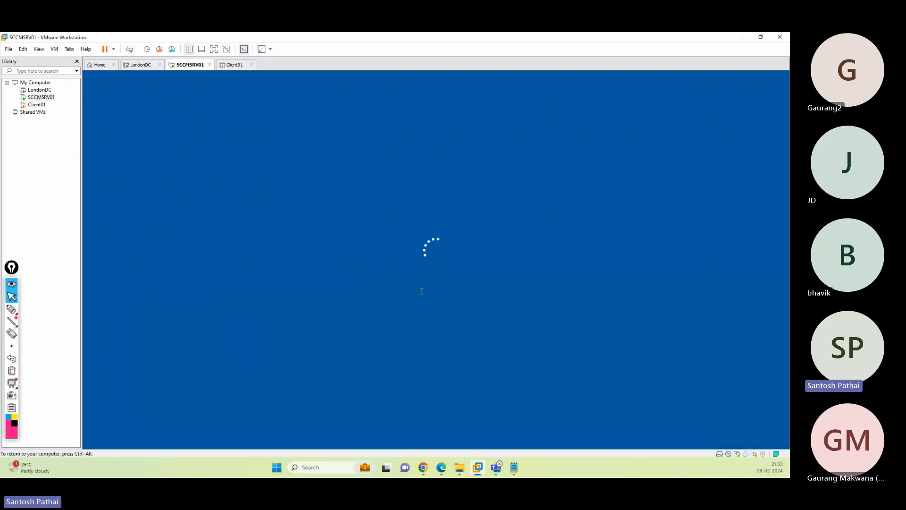
type("•••••")
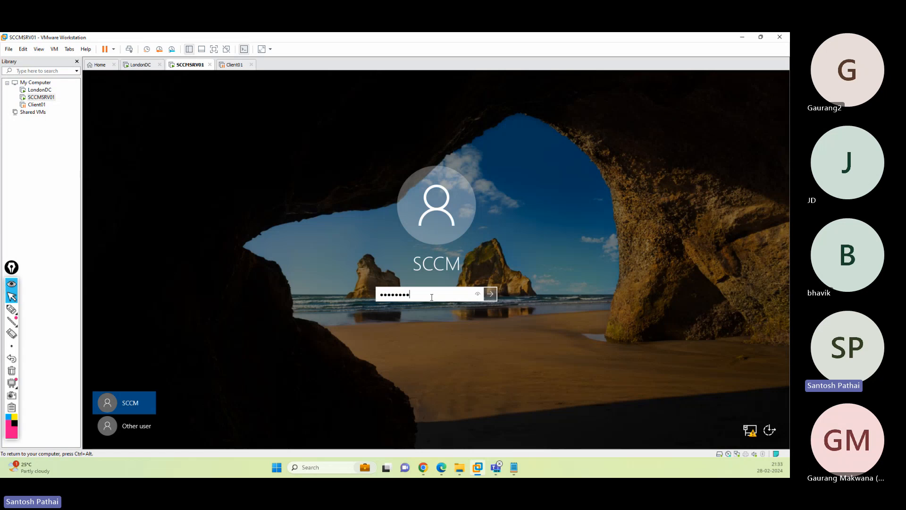
key("Return")
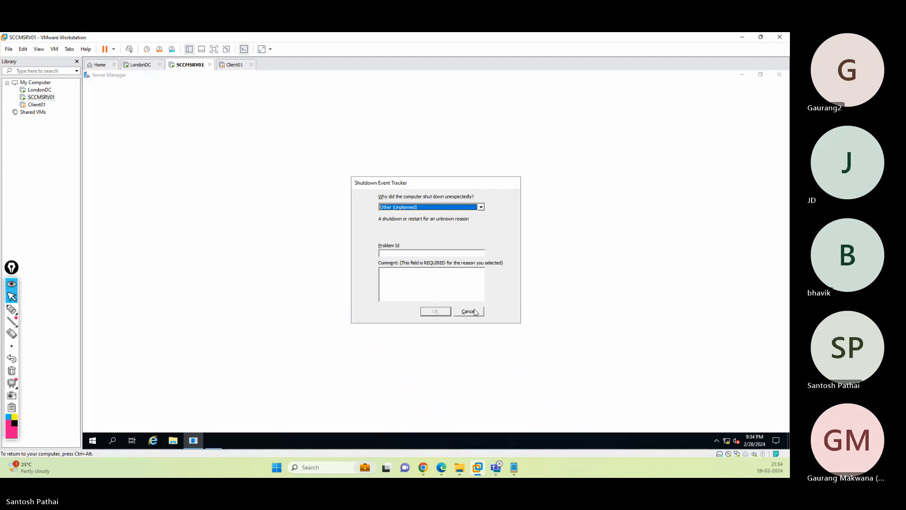
left_click(471, 312)
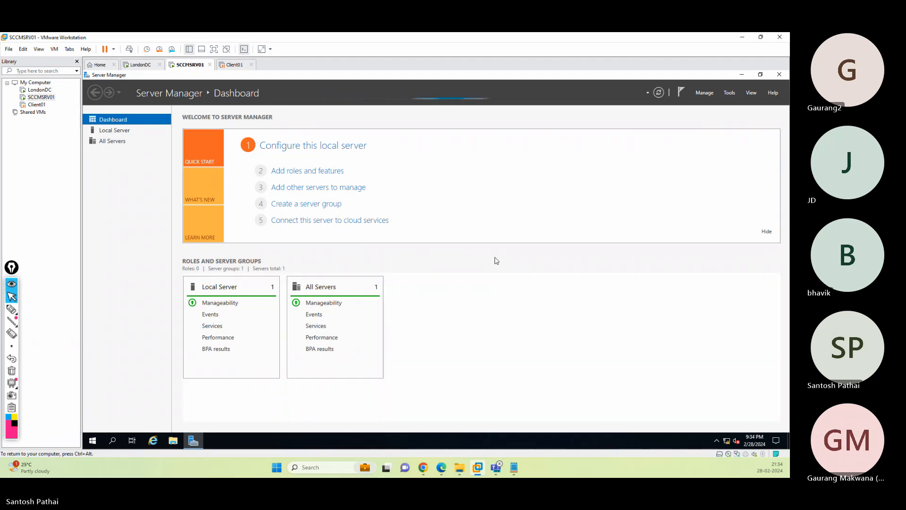
left_click(459, 468)
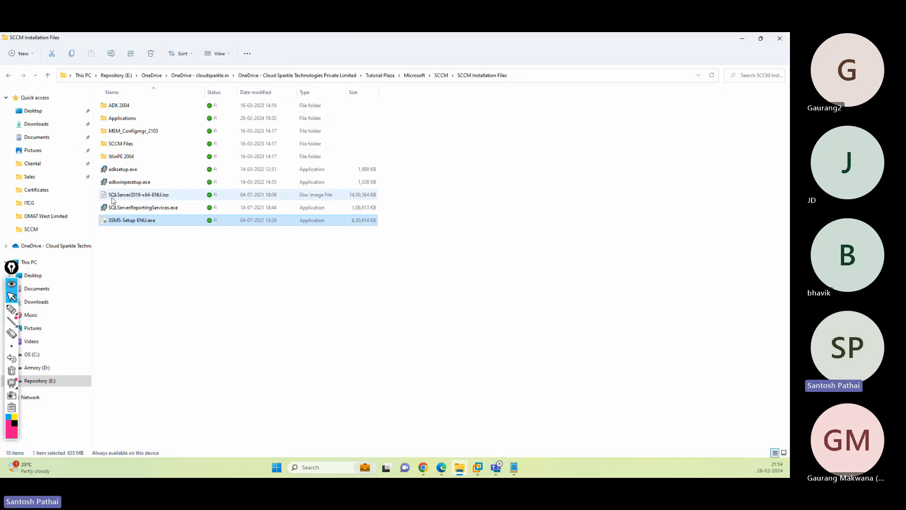
- Copy the SCCM Installation Files folder path from the host's file window
left_click(113, 196)
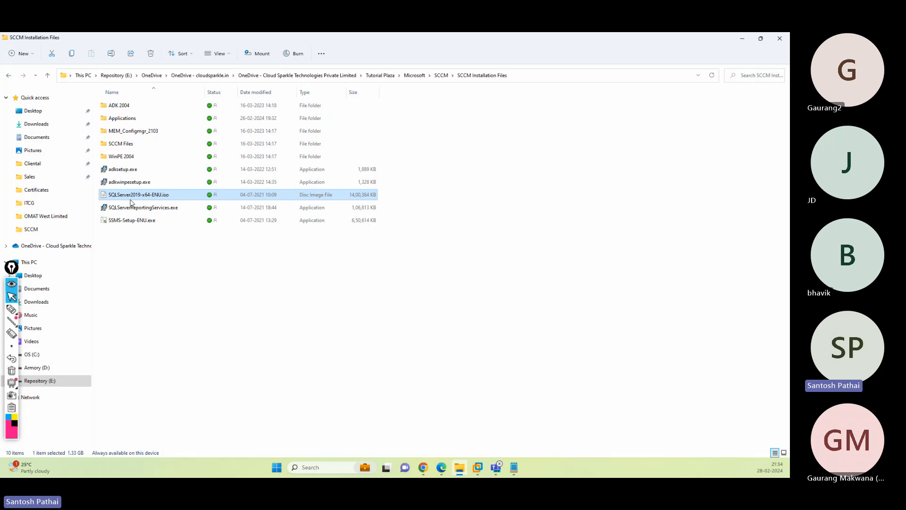
left_click(572, 76)
right_click(571, 77)
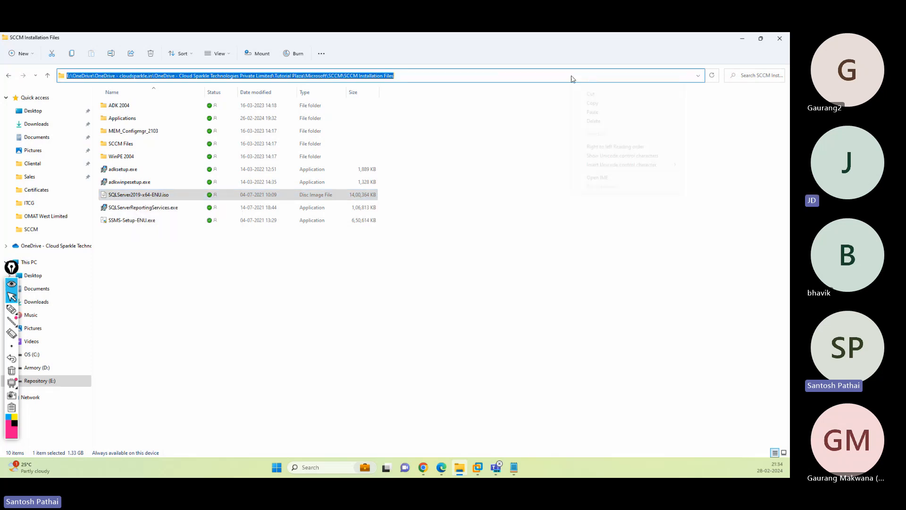
left_click(591, 103)
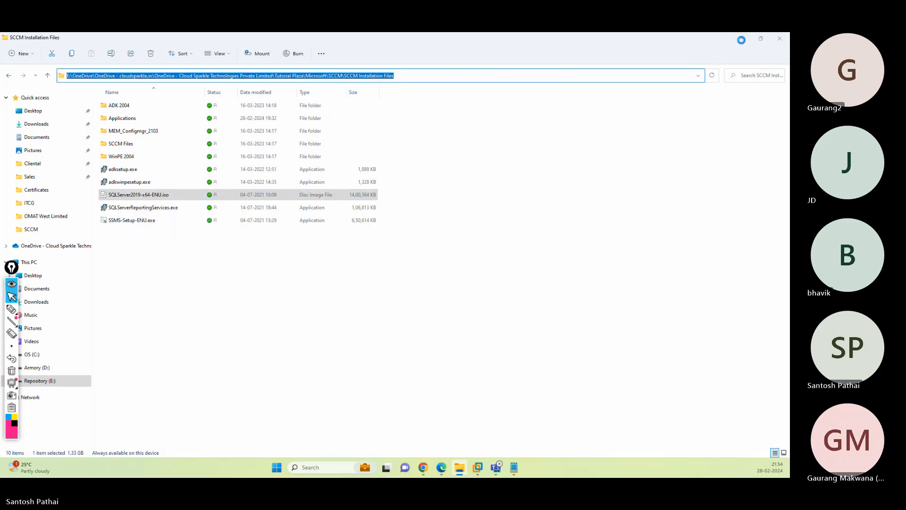
left_click(742, 39)
- Load SQLServer2019-x64-ENU.iso into SCCMSRV01's CD/DVD drive and apply the settings
right_click(197, 67)
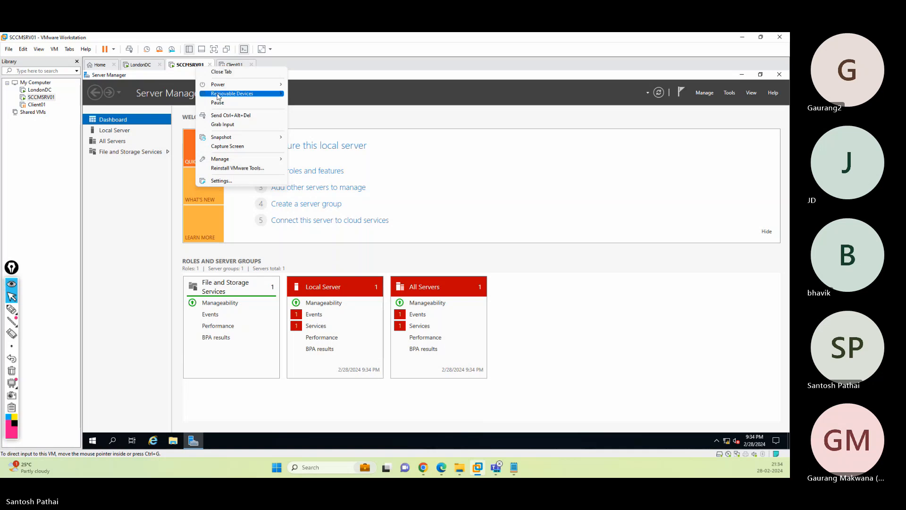
mouse_move(218, 97)
mouse_move(321, 93)
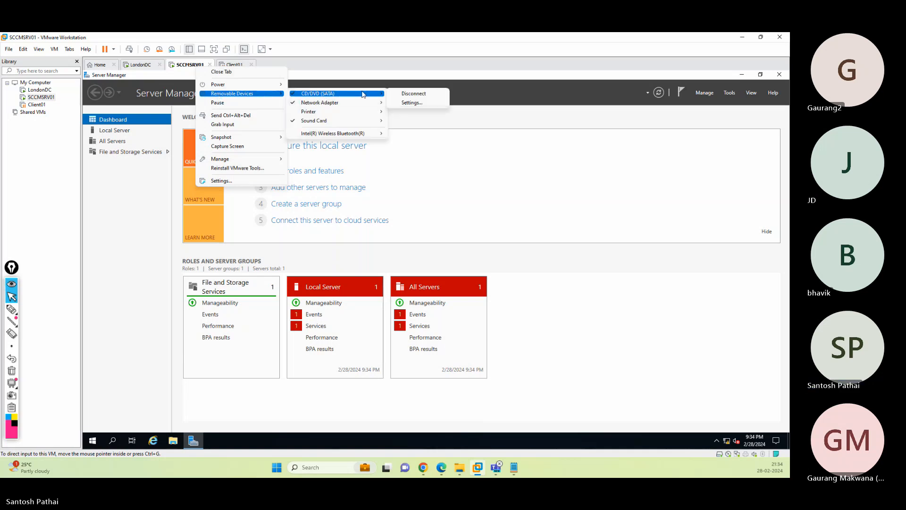
left_click(410, 103)
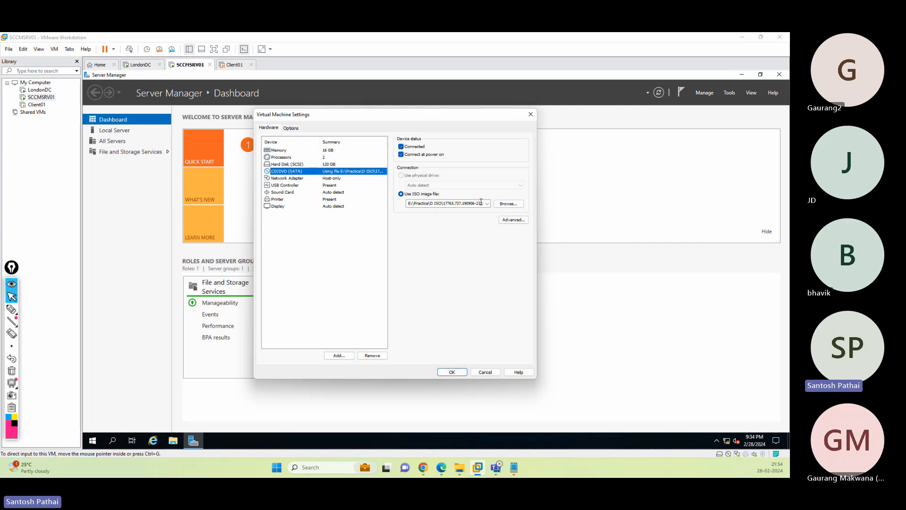
left_click(509, 206)
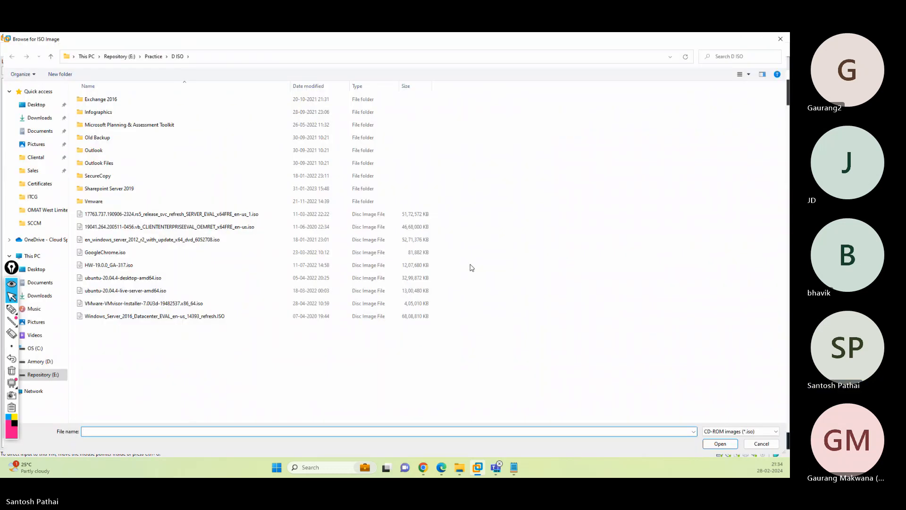
key("ctrl+v")
key("Return")
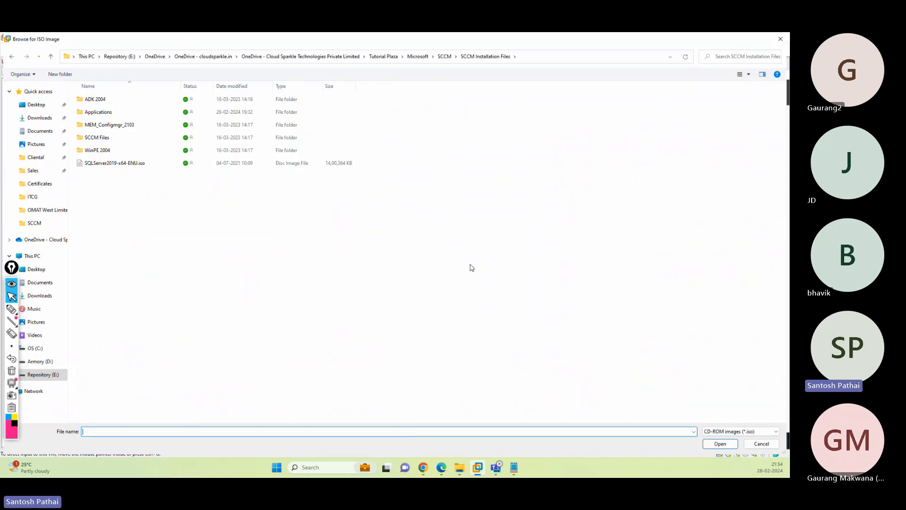
left_click(117, 163)
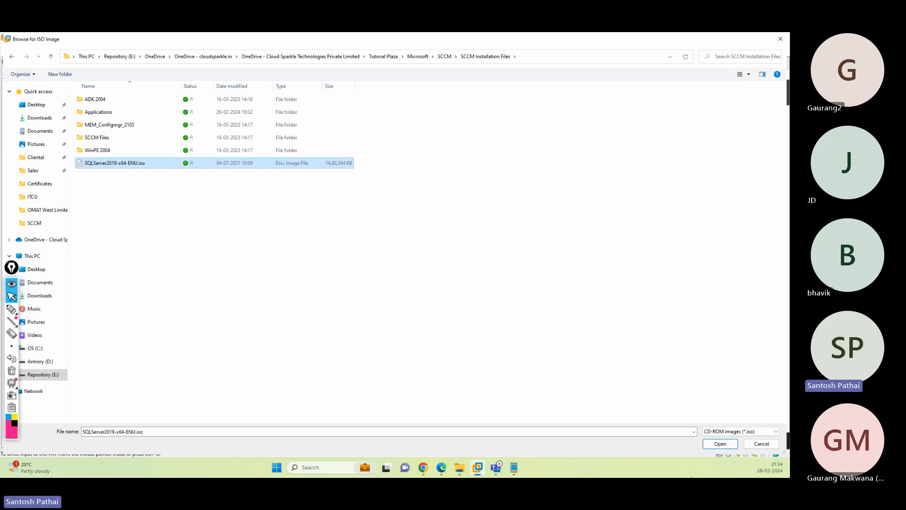
left_click(720, 444)
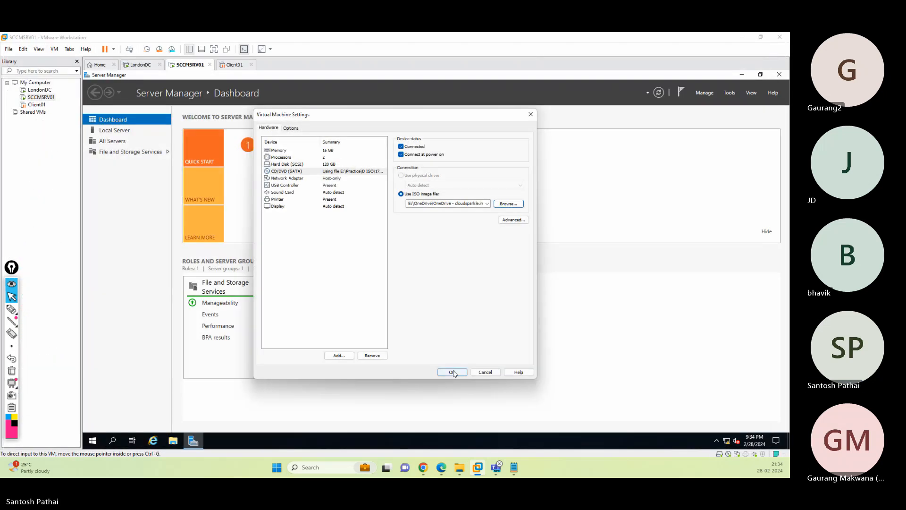
left_click(452, 373)
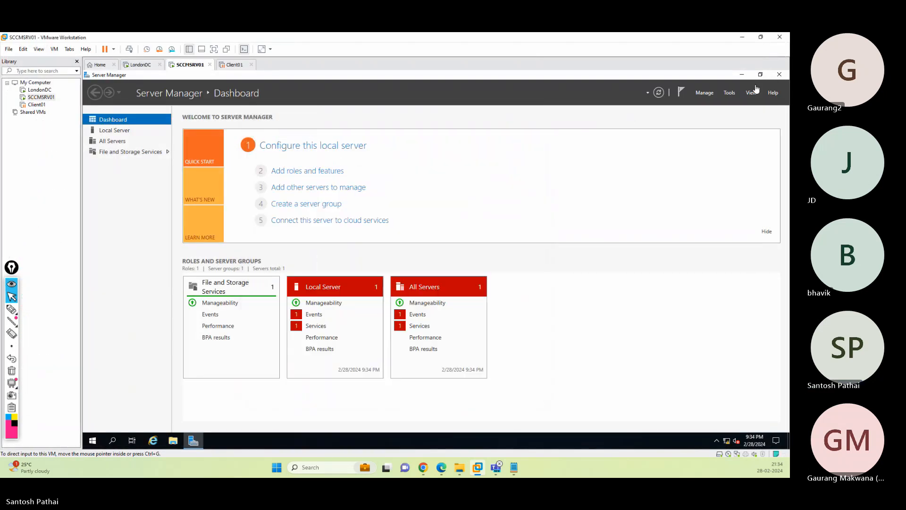
- Close Server Manager and run setup from DVD Drive (D:) SqlSetup_x64_ENU, approving the UAC prompt
left_click(779, 74)
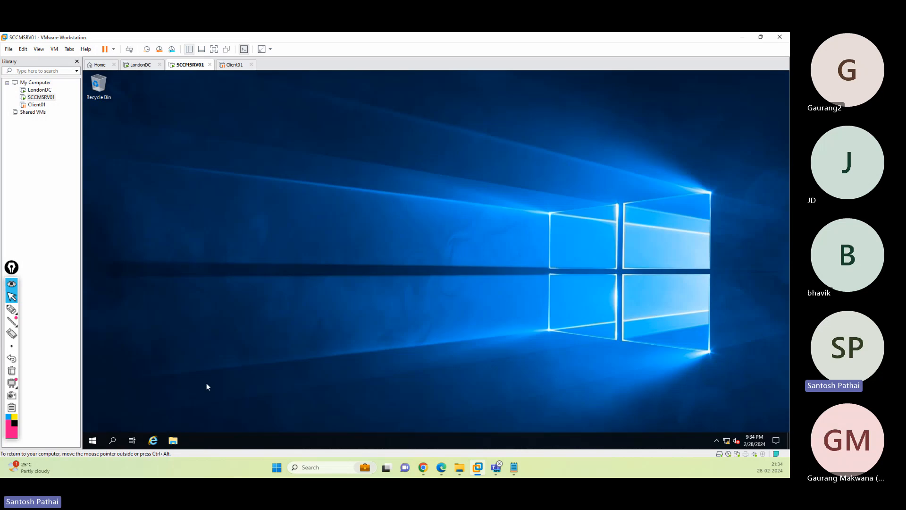
left_click(173, 440)
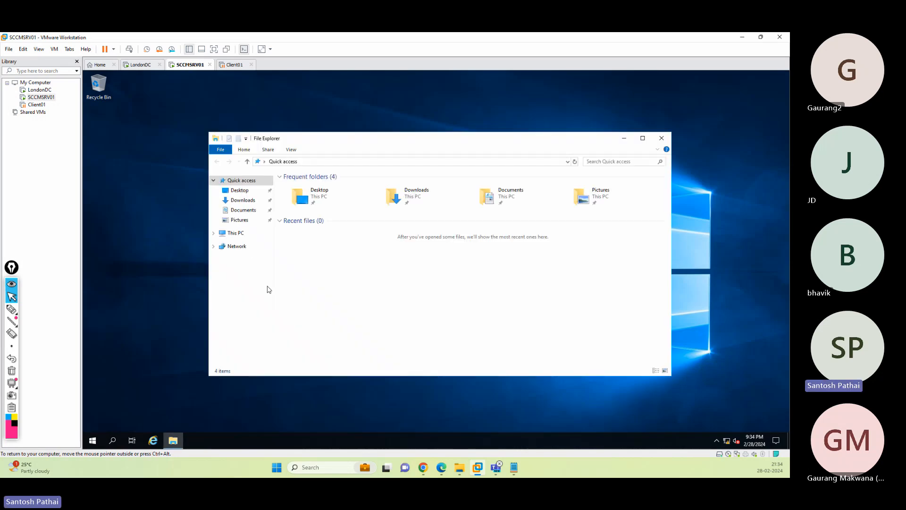
left_click(242, 237)
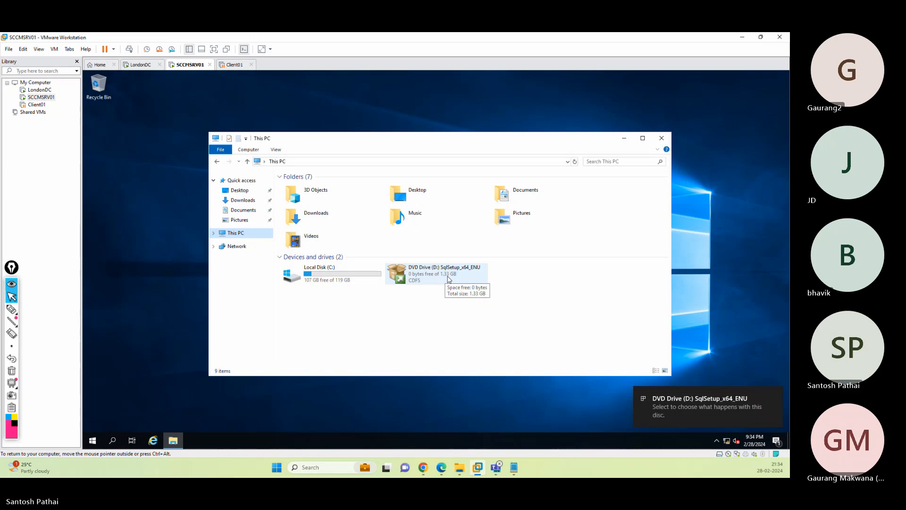
double_click(448, 278)
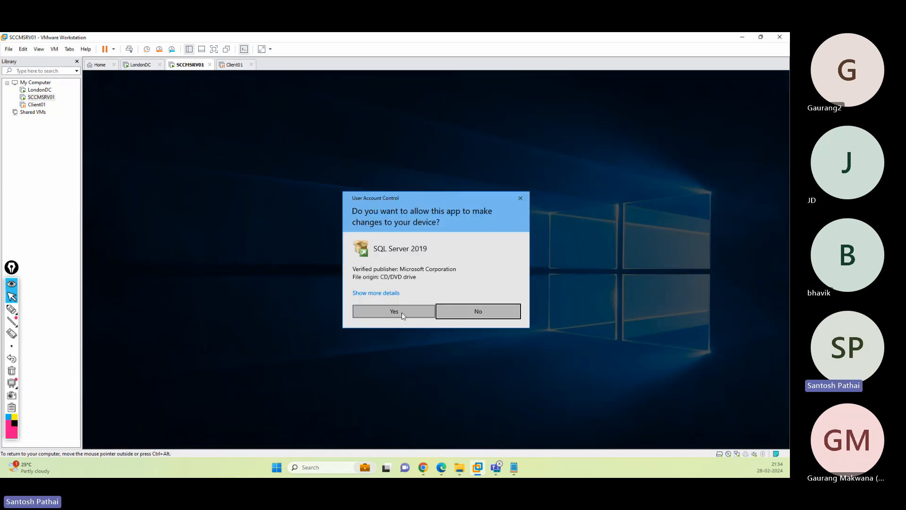
left_click(404, 315)
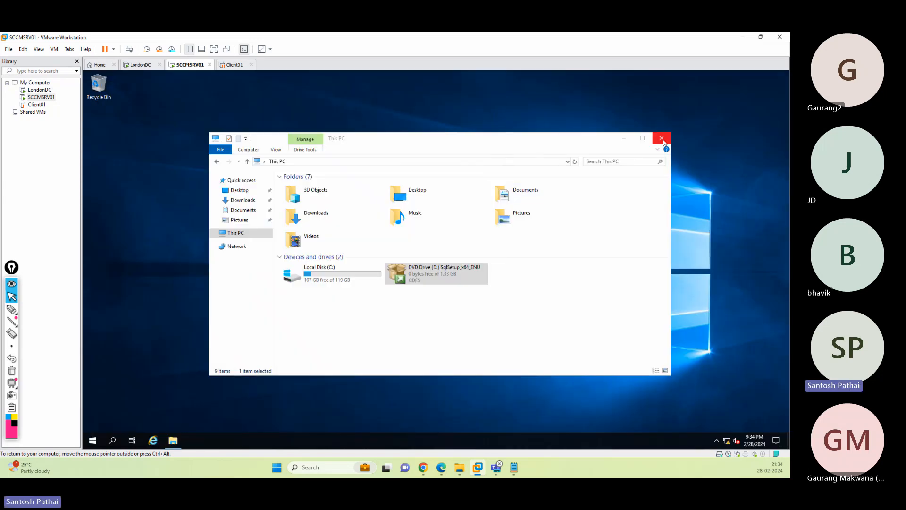
left_click(662, 139)
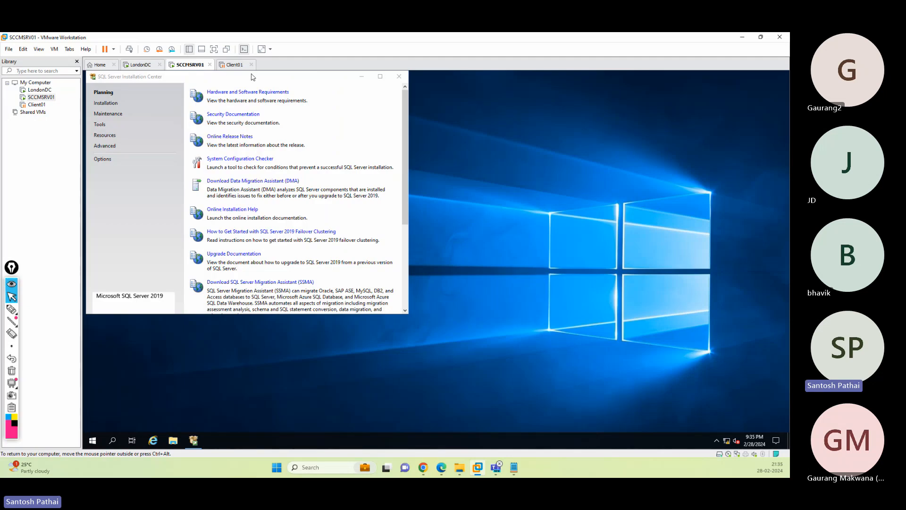
- Center the Installation Center, open its Installation page, and underline the Management Studio description
left_click_drag(252, 76, 355, 114)
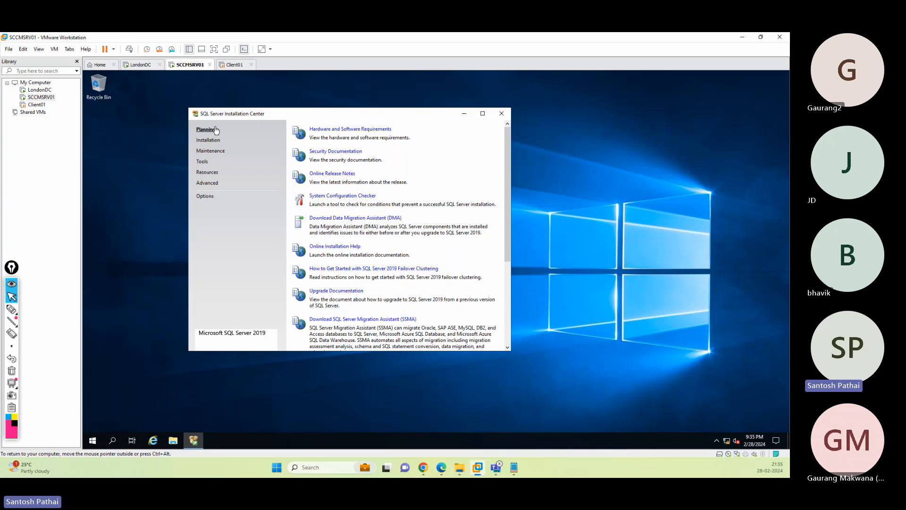
left_click(209, 141)
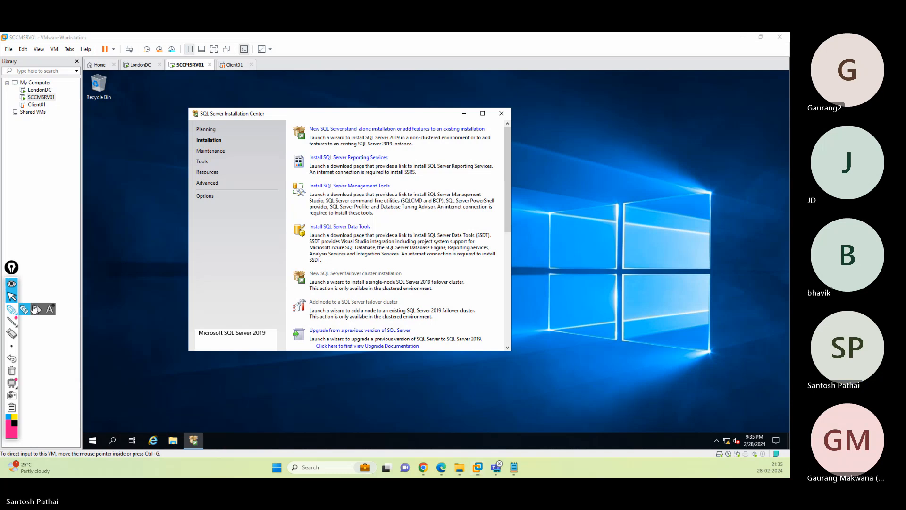
left_click(11, 309)
left_click_drag(427, 196, 488, 198)
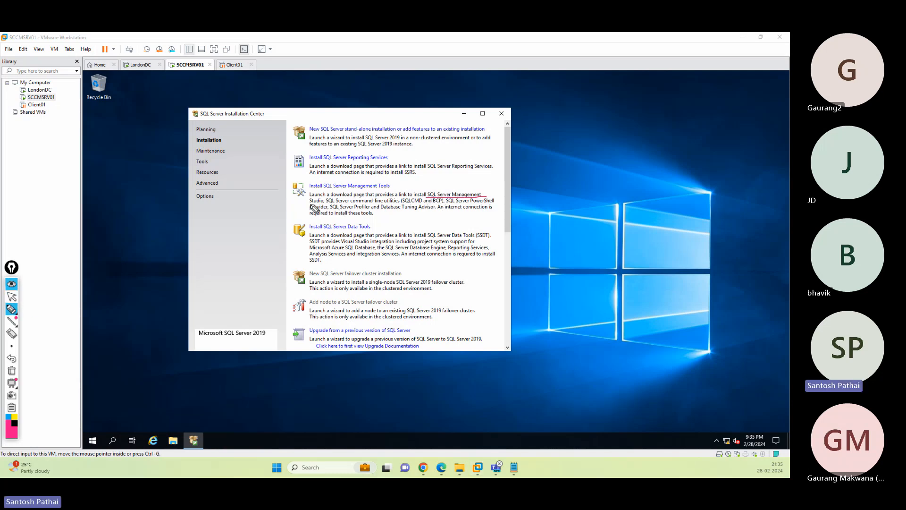
left_click_drag(310, 204, 327, 204)
left_click_drag(310, 209, 328, 209)
- Draw arrows to Management Tools and Reporting Services, then erase all annotations
mouse_move(607, 203)
left_mouse_down()
mouse_move(415, 182)
mouse_move(404, 188)
mouse_move(411, 194)
left_mouse_up()
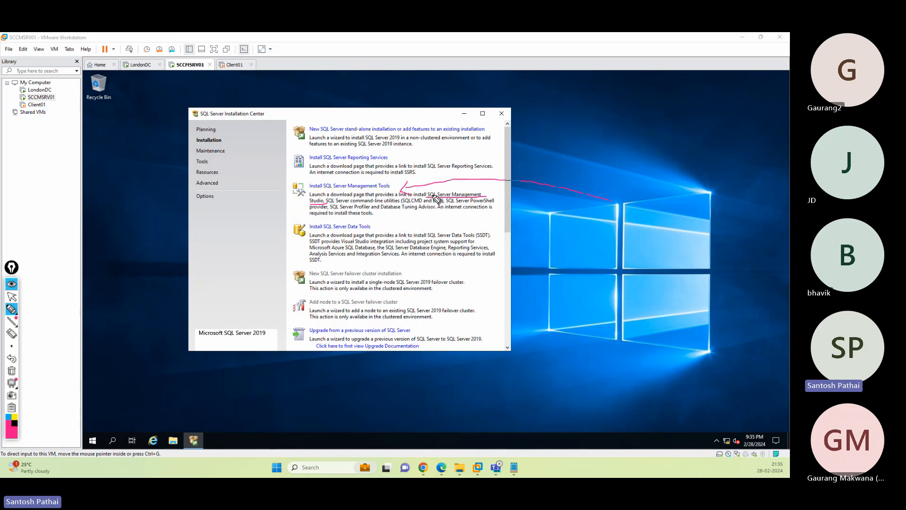
mouse_move(607, 152)
left_mouse_down()
mouse_move(396, 161)
mouse_move(401, 167)
left_mouse_up()
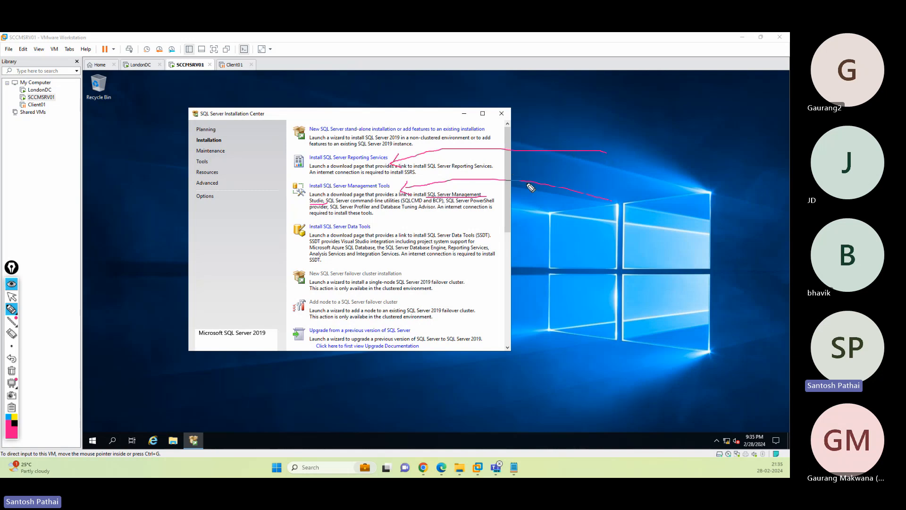
mouse_move(613, 137)
left_mouse_down()
mouse_move(641, 226)
mouse_move(623, 231)
left_mouse_up()
mouse_move(585, 173)
left_mouse_down()
mouse_move(688, 167)
mouse_move(679, 176)
left_mouse_up()
left_click(11, 370)
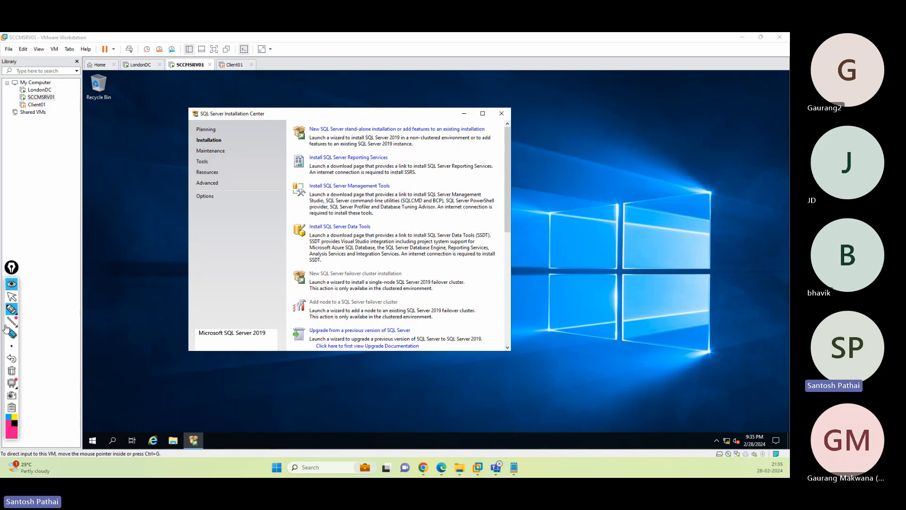
left_click(11, 297)
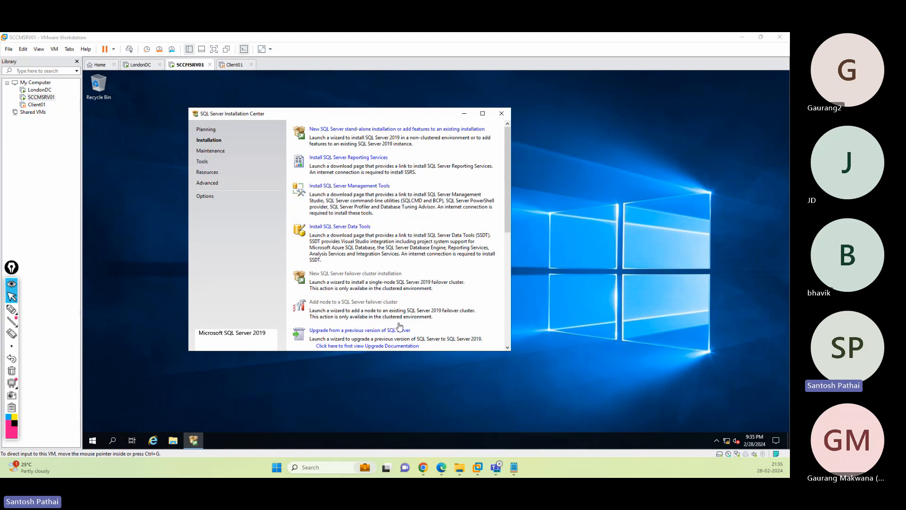
left_click(269, 245)
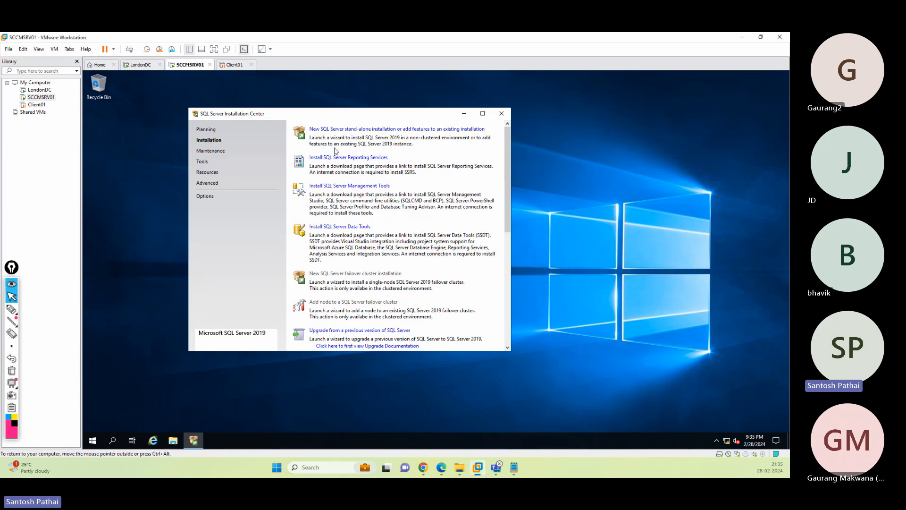
- Start a new stand-alone SQL Server installation and minimize the Installation Center
left_click(370, 130)
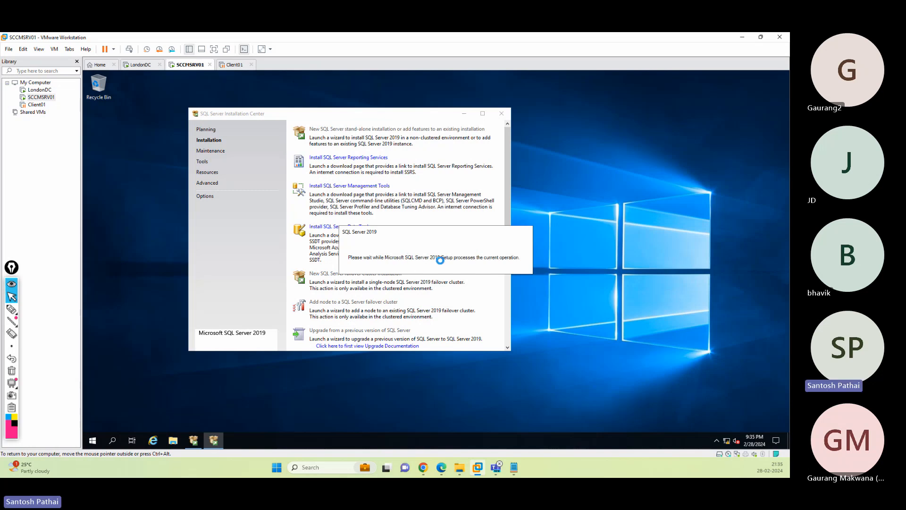
left_click(465, 115)
left_click(464, 114)
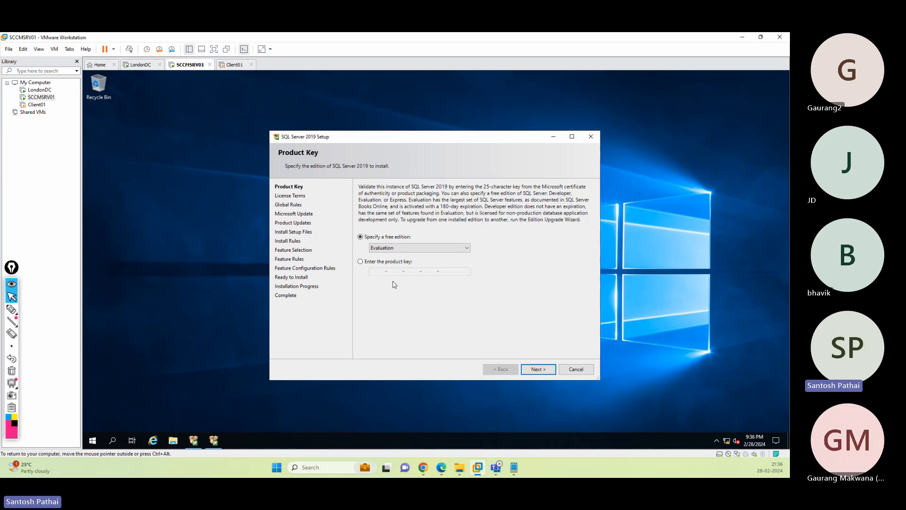
- Keep the Evaluation edition, accept the license terms, and continue past Microsoft Update and Product Updates
left_click(389, 250)
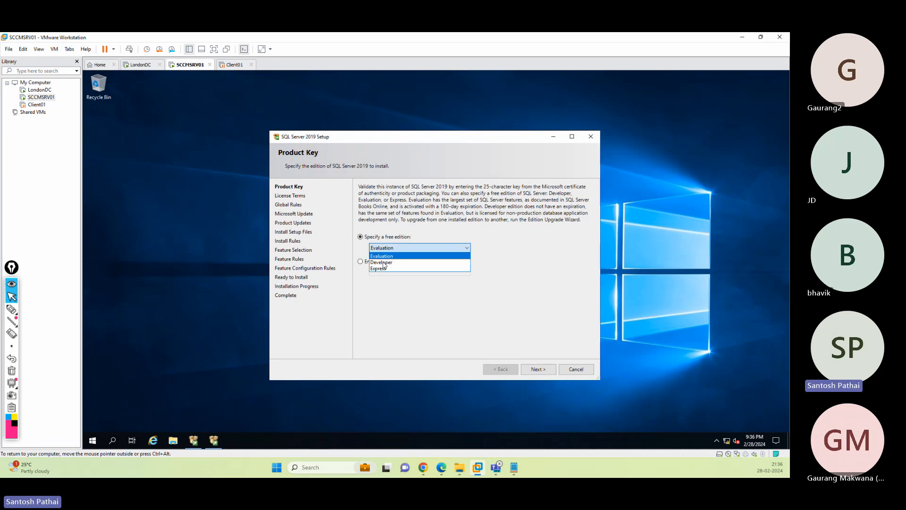
left_click(381, 256)
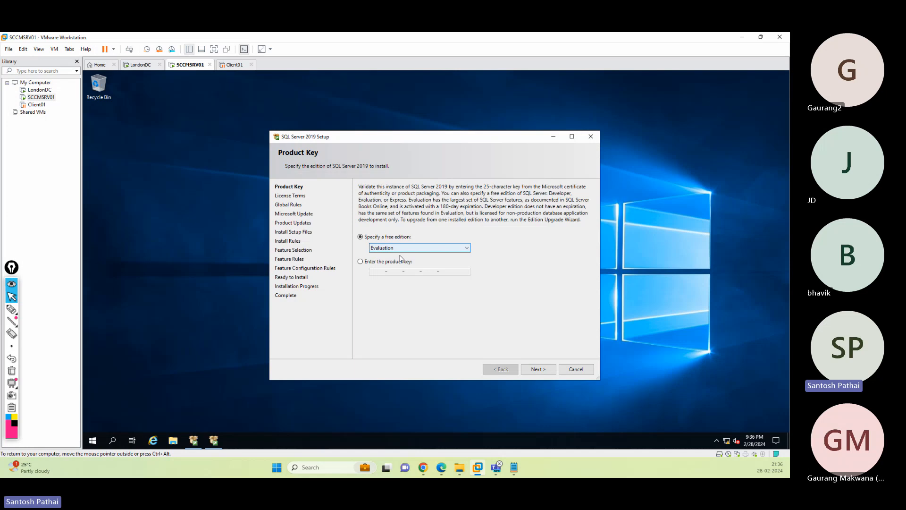
left_click(538, 368)
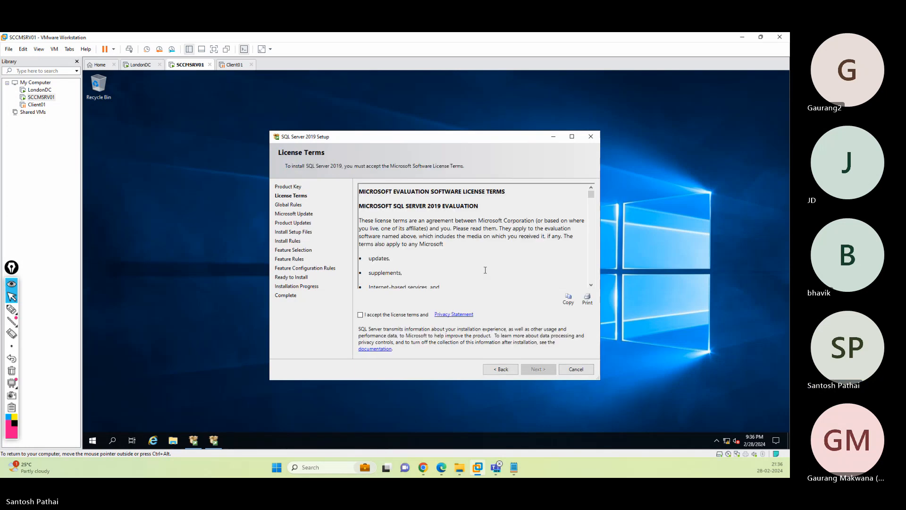
left_click(387, 315)
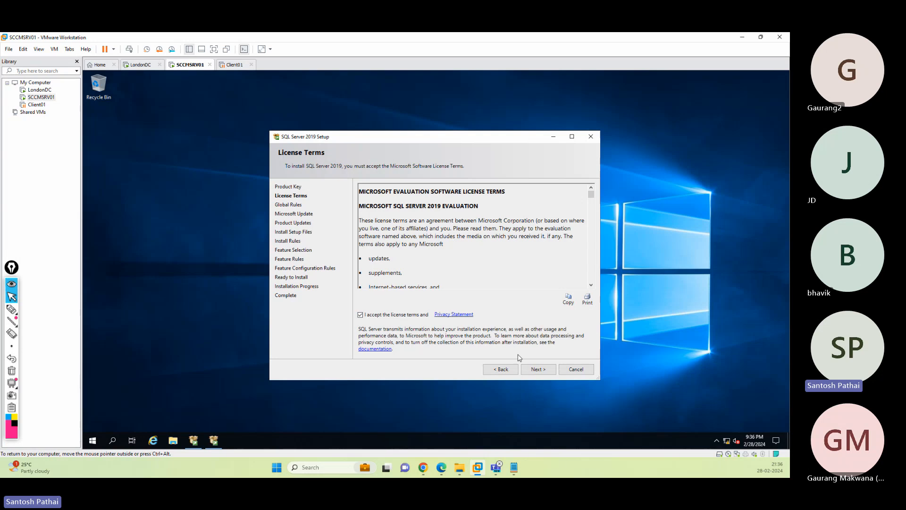
left_click(534, 368)
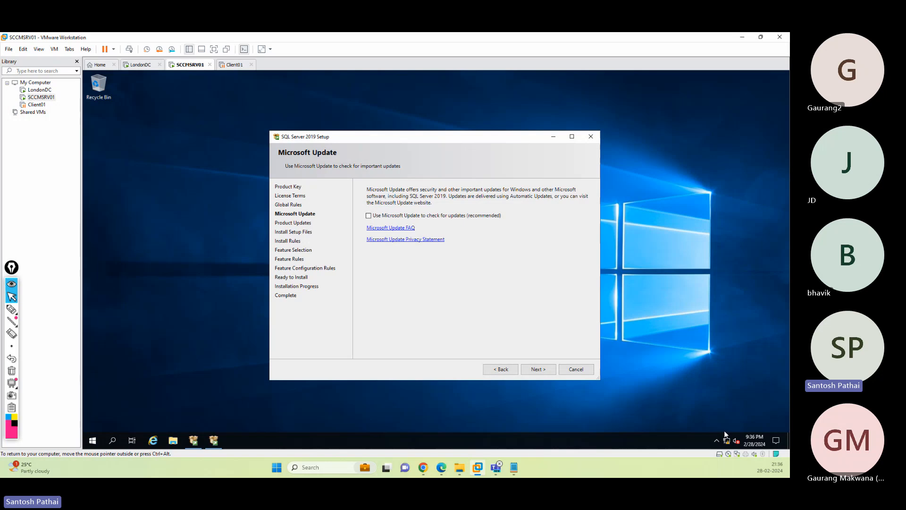
left_click(536, 369)
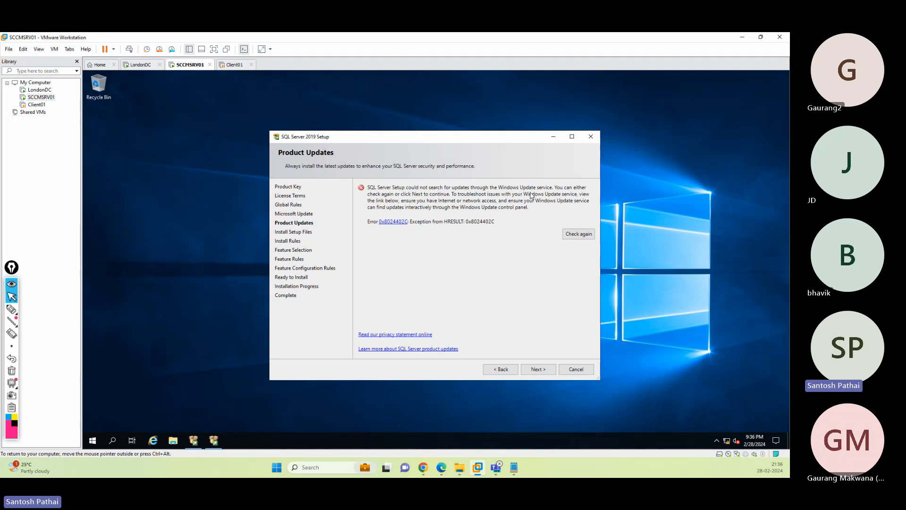
left_click(537, 368)
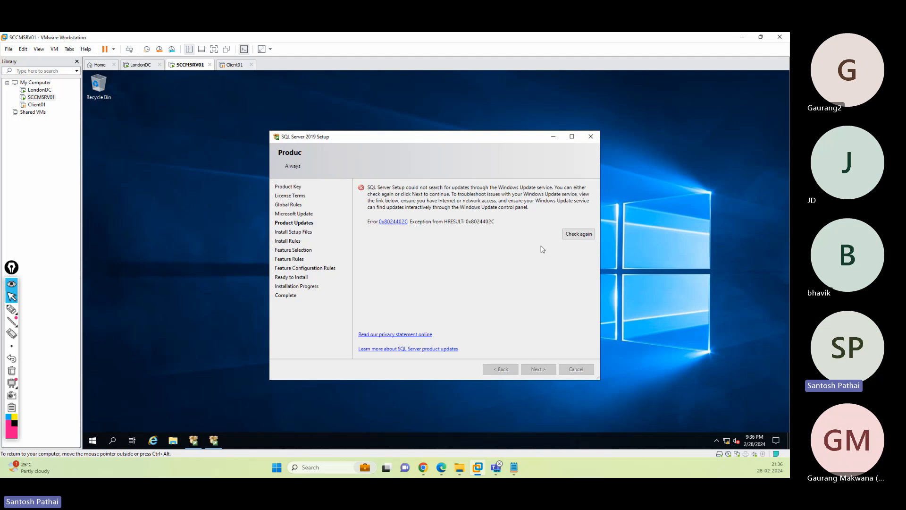
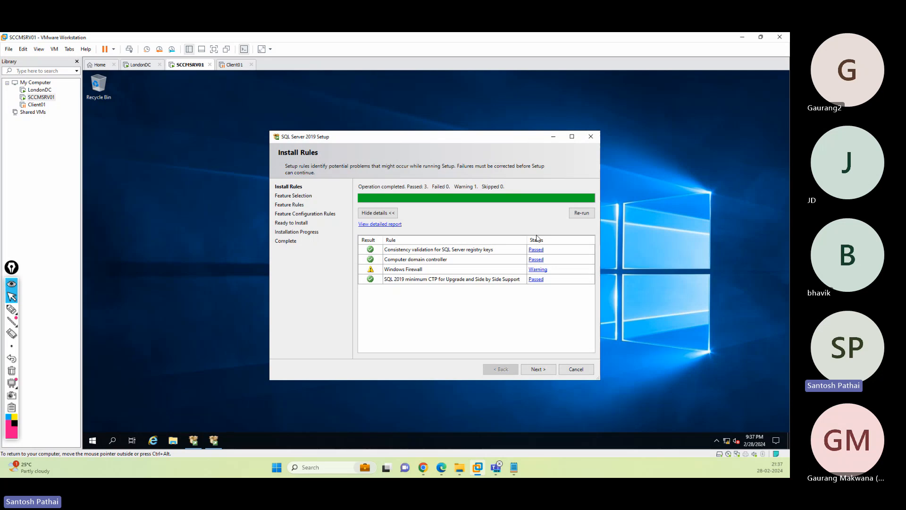
- Continue SQL Server setup from Install Rules to the Feature Selection page
left_click(537, 370)
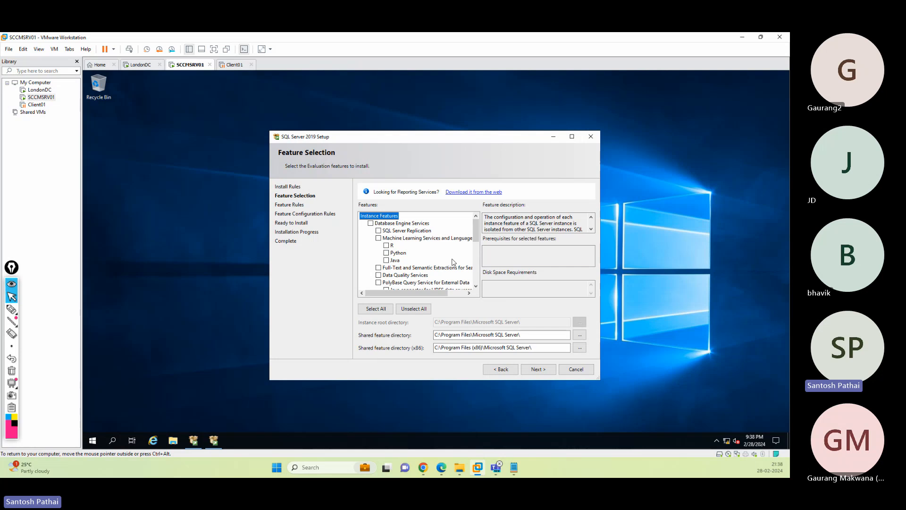
- Select Database Engine Services, Full-Text and Semantic Extractions, and Analysis Services, then continue
left_click(371, 223)
left_click(379, 267)
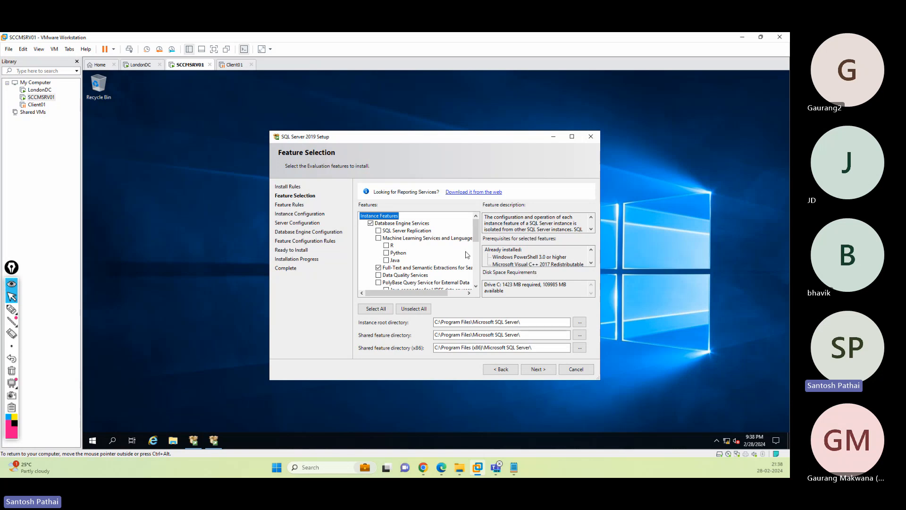
left_click_drag(477, 232, 477, 241)
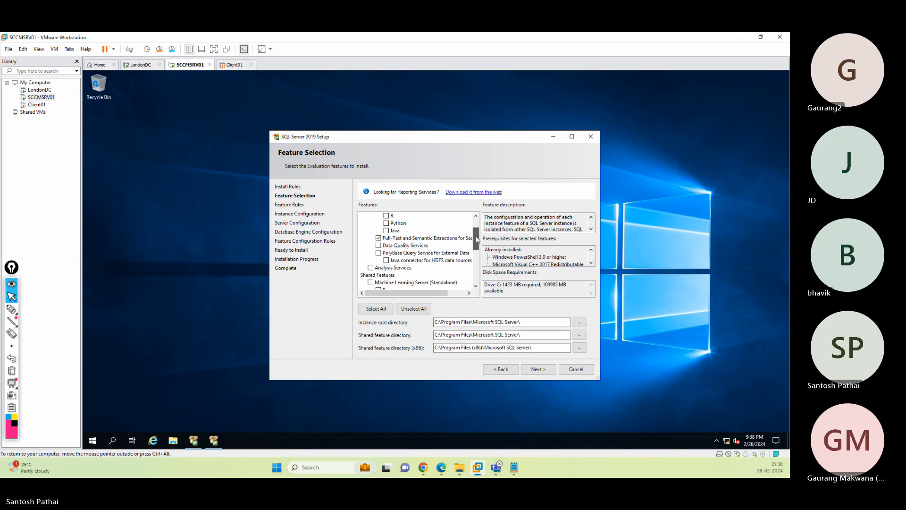
left_click(371, 268)
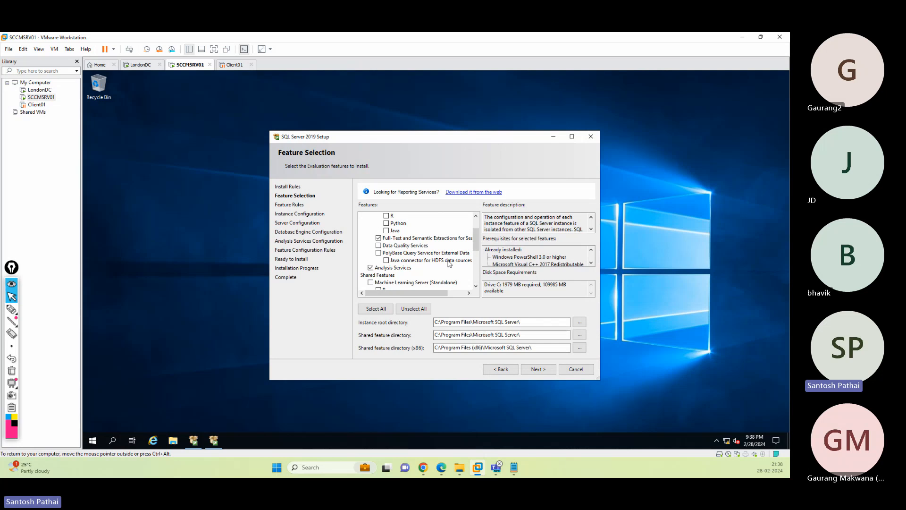
scroll(449, 264, "up", 2)
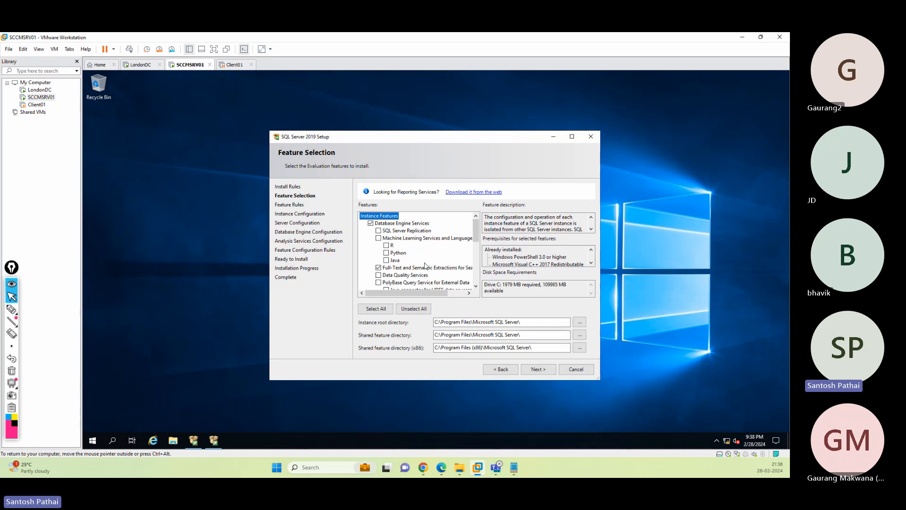
scroll(425, 267, "down", 1)
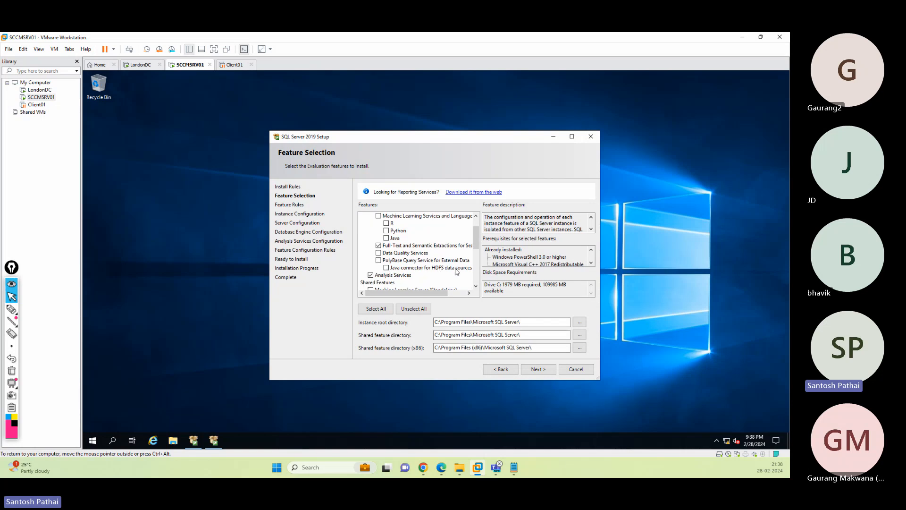
scroll(464, 272, "up", 1)
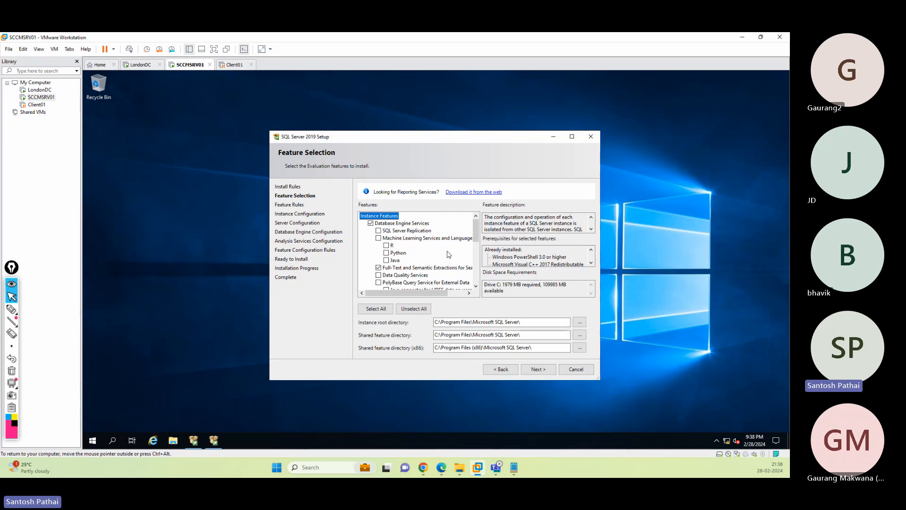
left_click(538, 367)
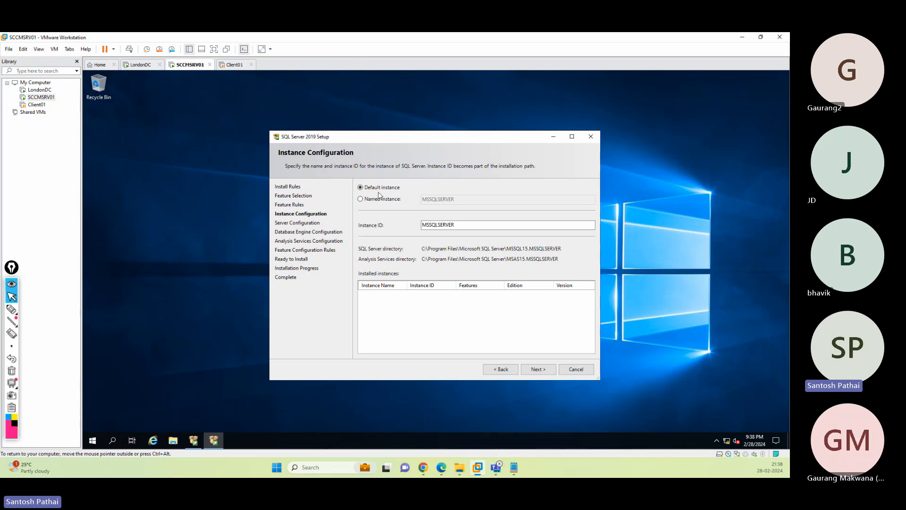
- Try a named instance, then revert to the default MSSQLSERVER instance and continue to Server Configuration
double_click(438, 225)
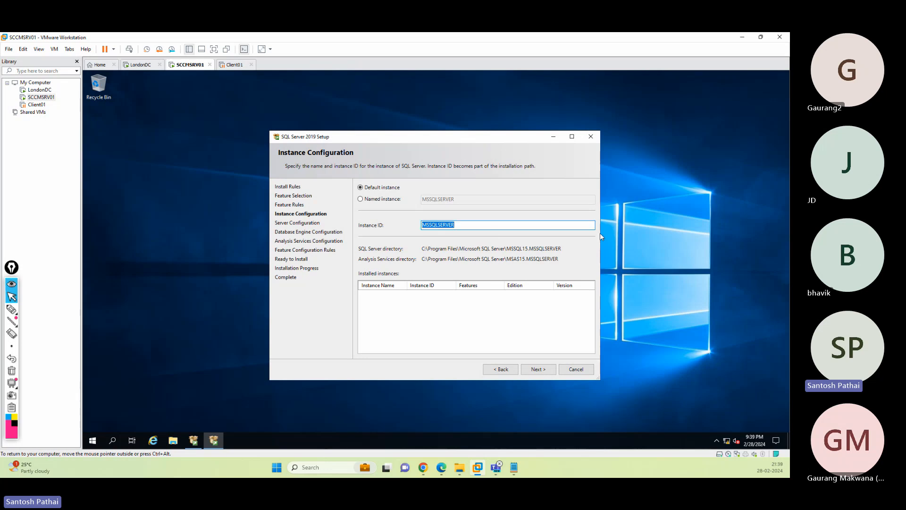
left_click(360, 199)
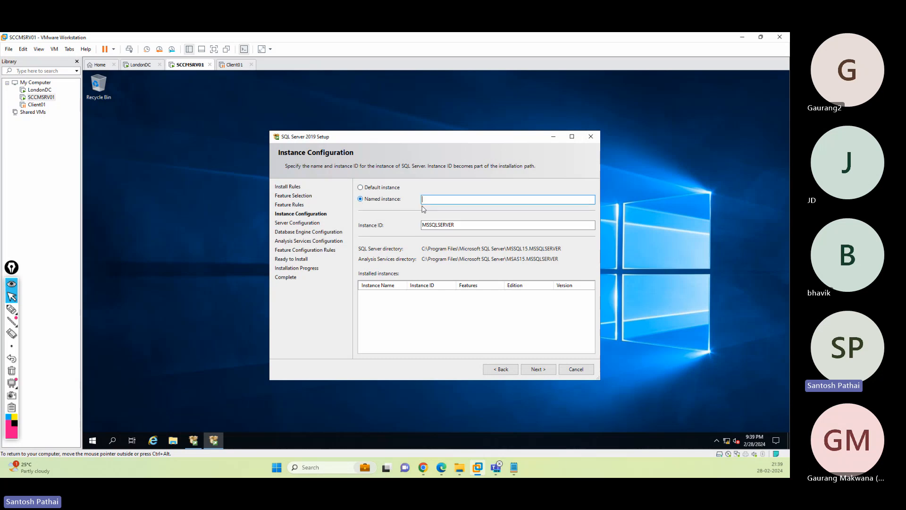
double_click(445, 225)
left_click(489, 202)
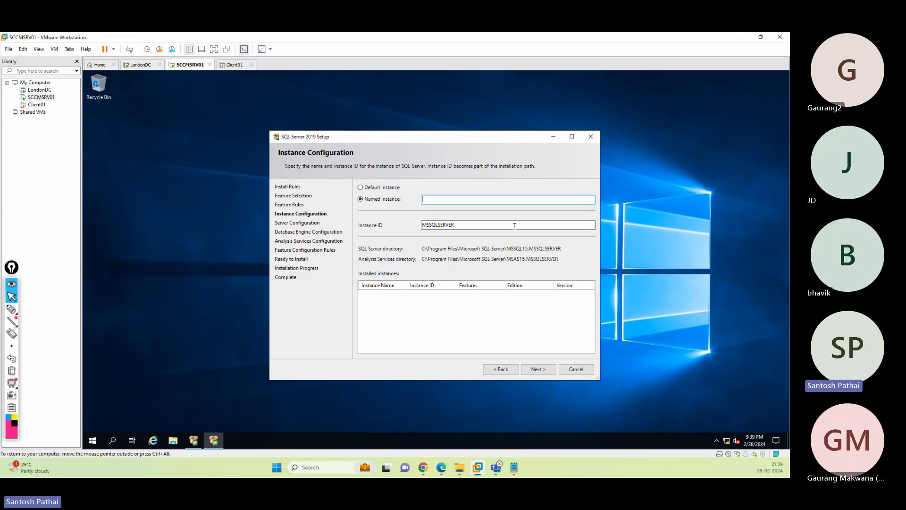
left_click(390, 190)
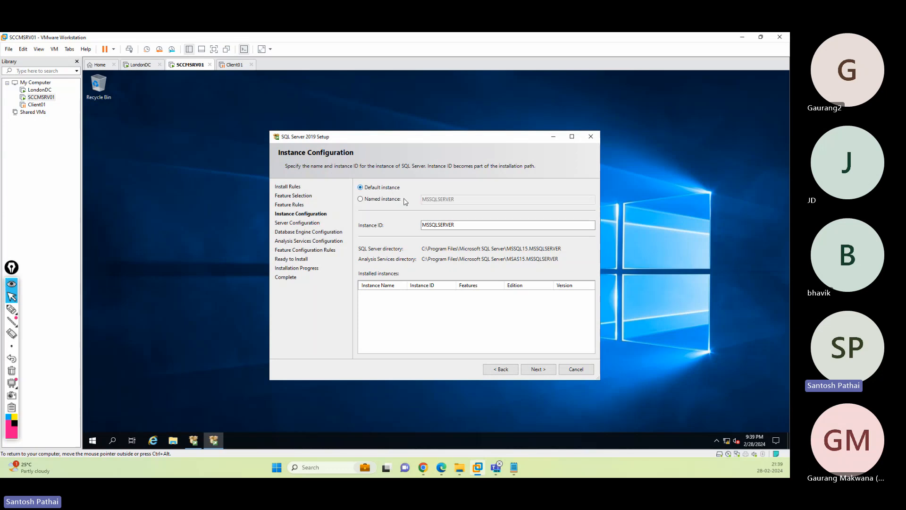
left_click(538, 373)
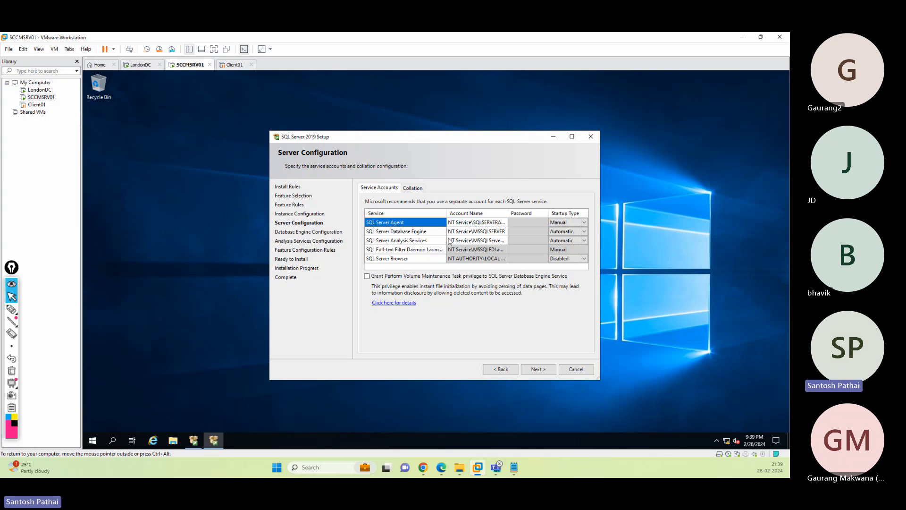
- Choose <<Browse...>> in the SQL Server Agent's Account Name dropdown
left_click(474, 225)
left_click(476, 223)
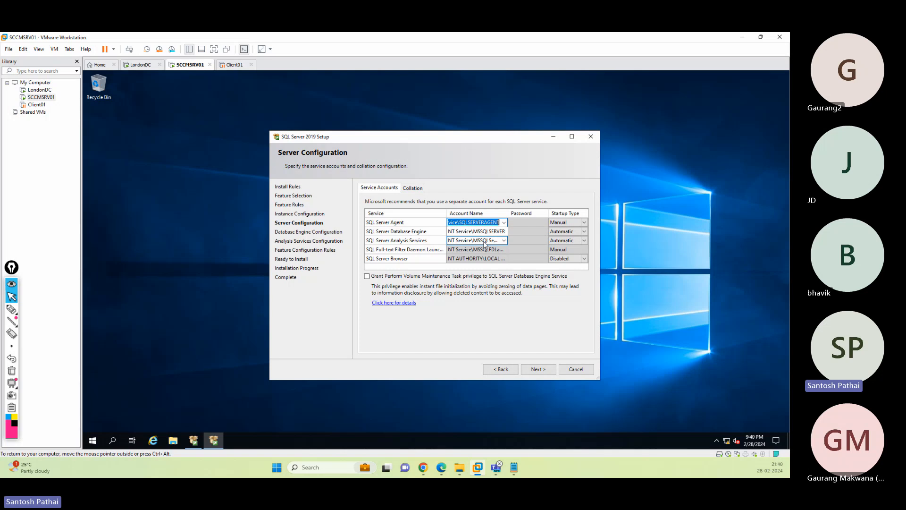
left_click(505, 222)
left_click(483, 238)
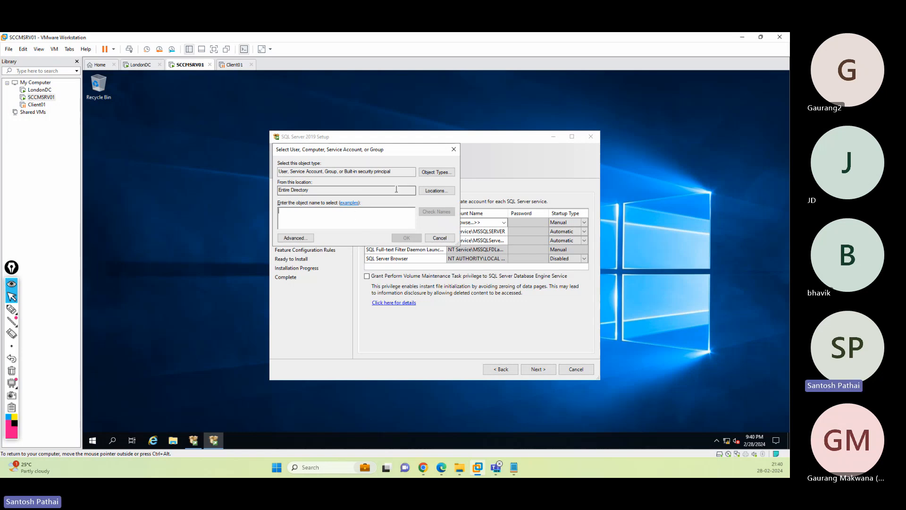
- Search the sp.com domain for the 'sccm' account and assign it to SQL Server Agent
left_click(437, 191)
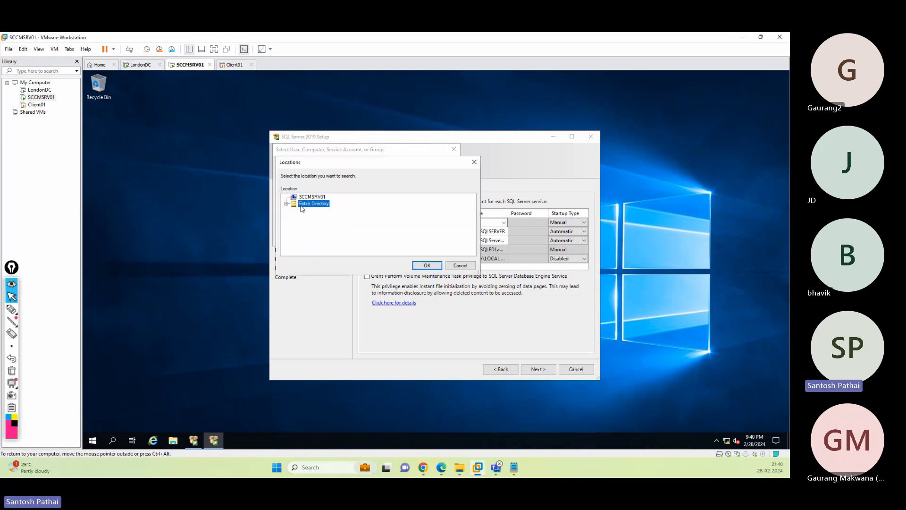
left_click(286, 204)
left_click(312, 210)
left_click(427, 265)
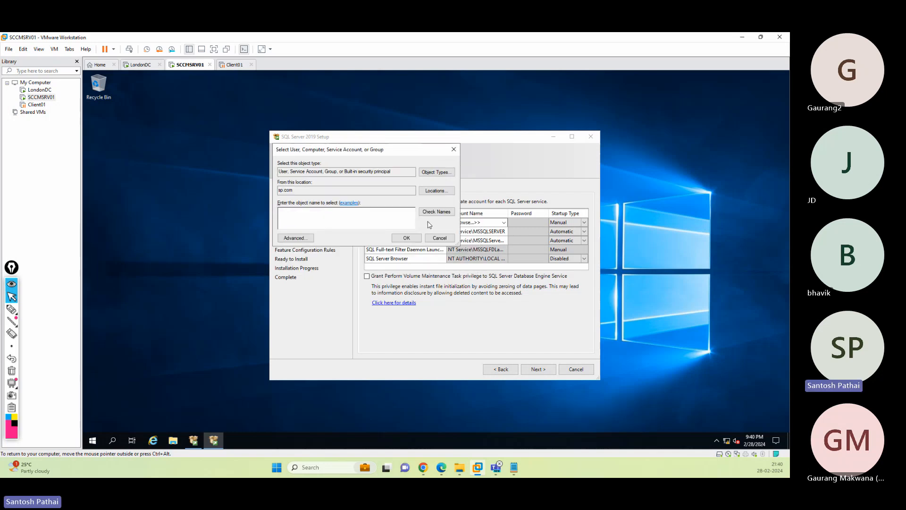
type("sccm")
left_click(431, 213)
left_click(401, 239)
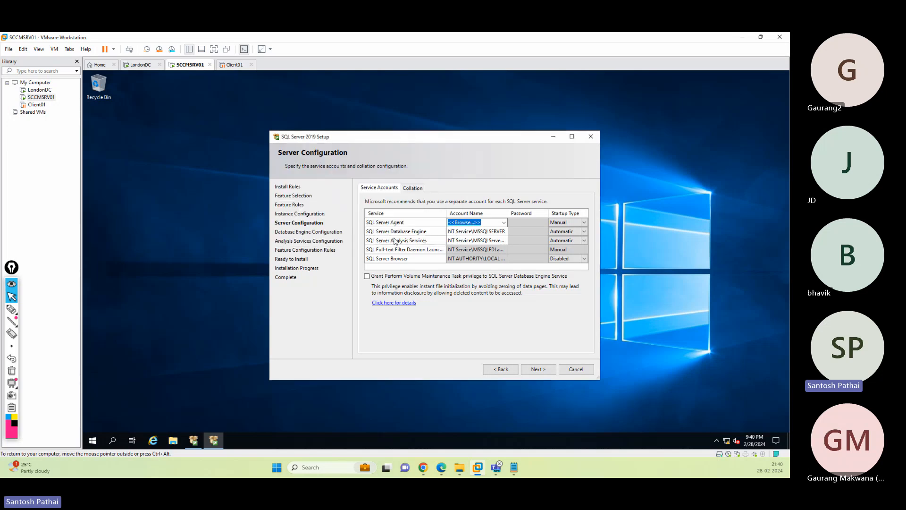
- Enter the account password for the SQL Server Agent service
left_click(478, 232)
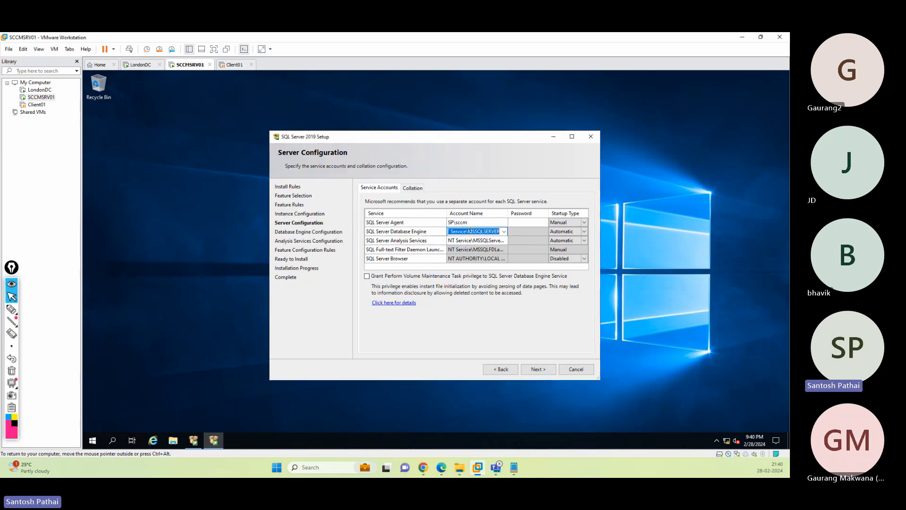
left_click(491, 240)
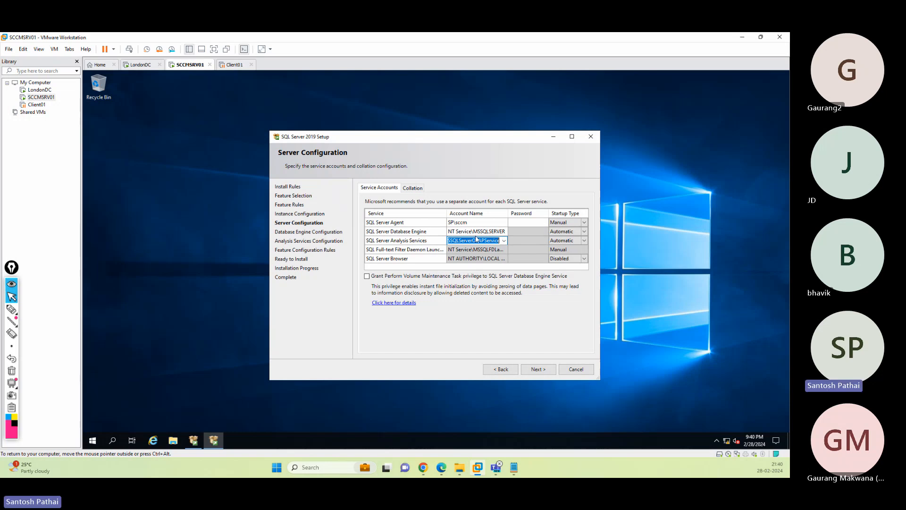
left_click(519, 222)
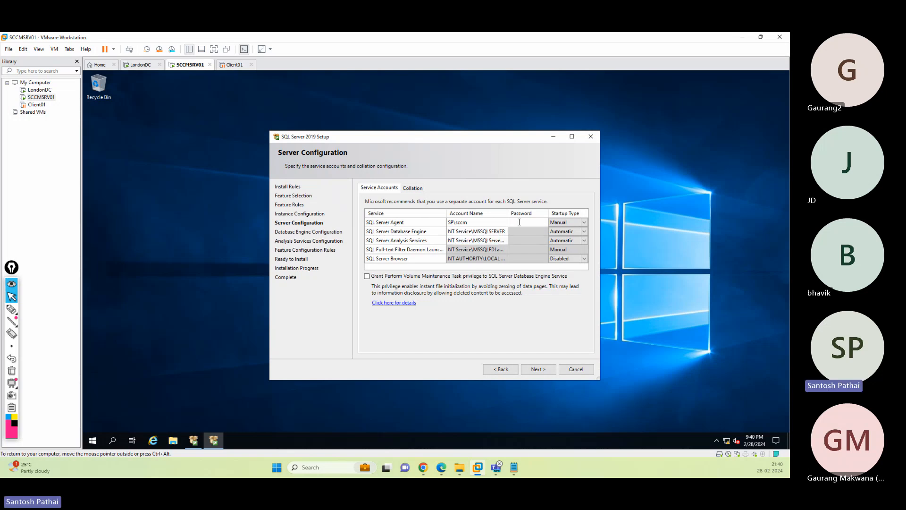
type("*******")
- Choose <<Browse...>> in the Database Engine's Account Name dropdown
left_click(490, 232)
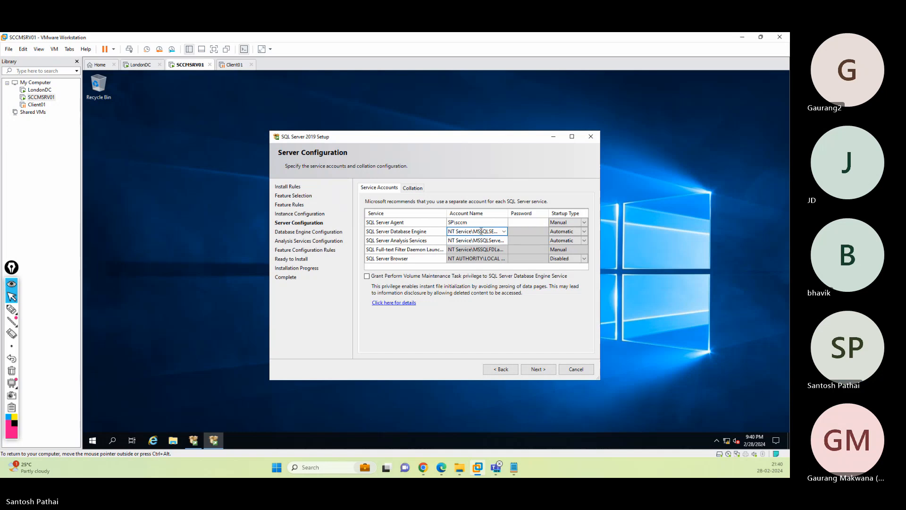
left_click(503, 231)
left_click(472, 248)
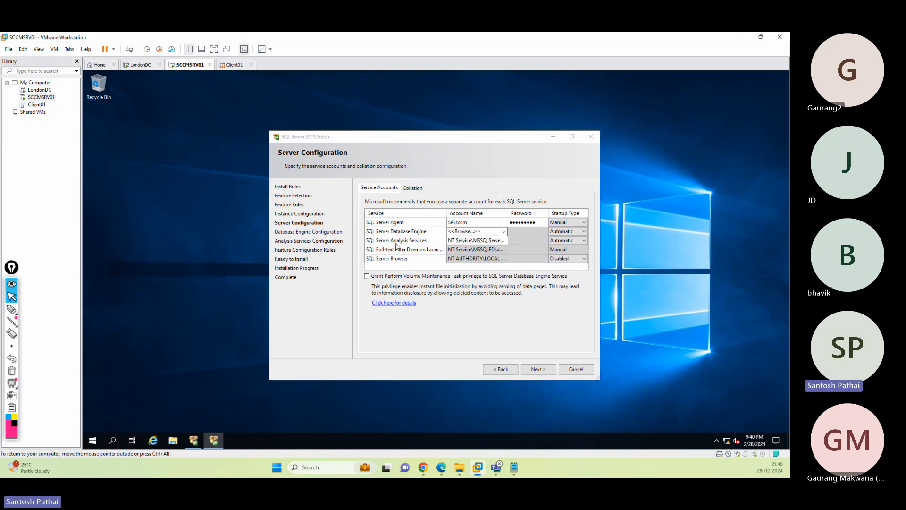
- Set the Database Engine to the sp.com 'sccm' account and enter its password
left_click(437, 190)
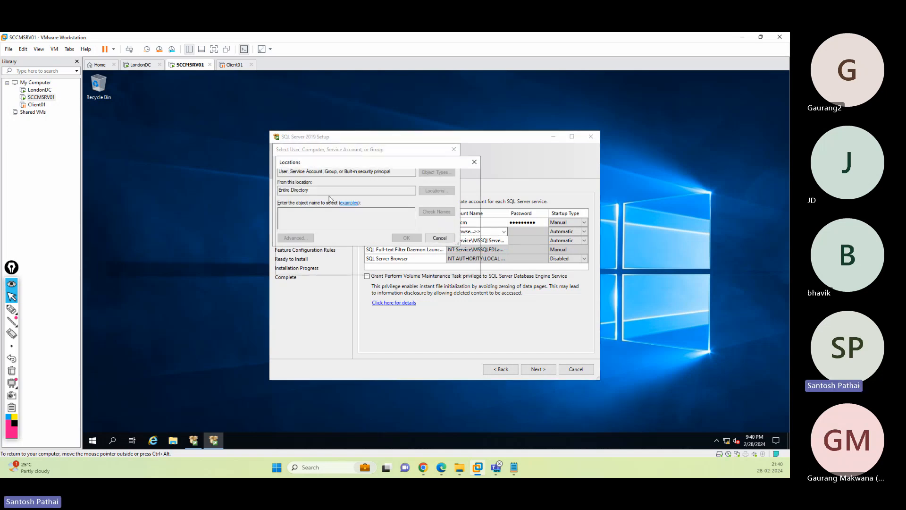
left_click(287, 205)
left_click(313, 212)
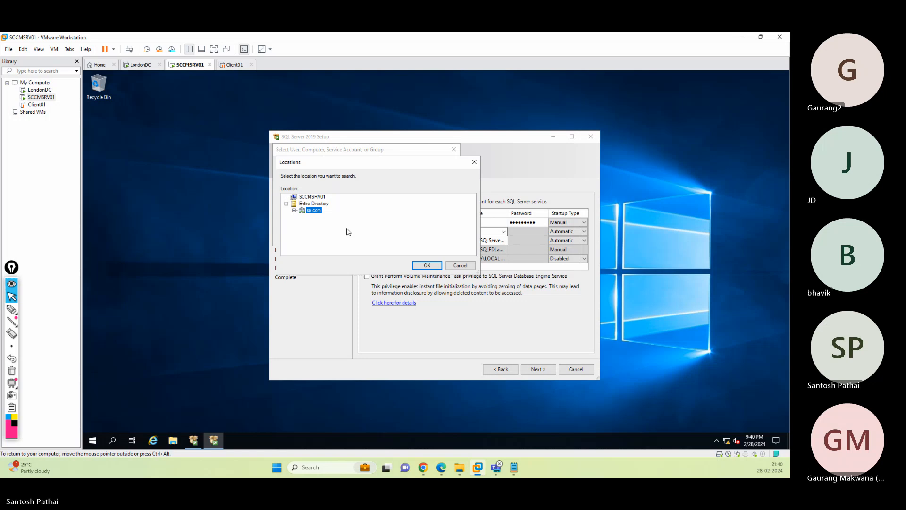
left_click(427, 265)
type("sccm")
left_click(437, 212)
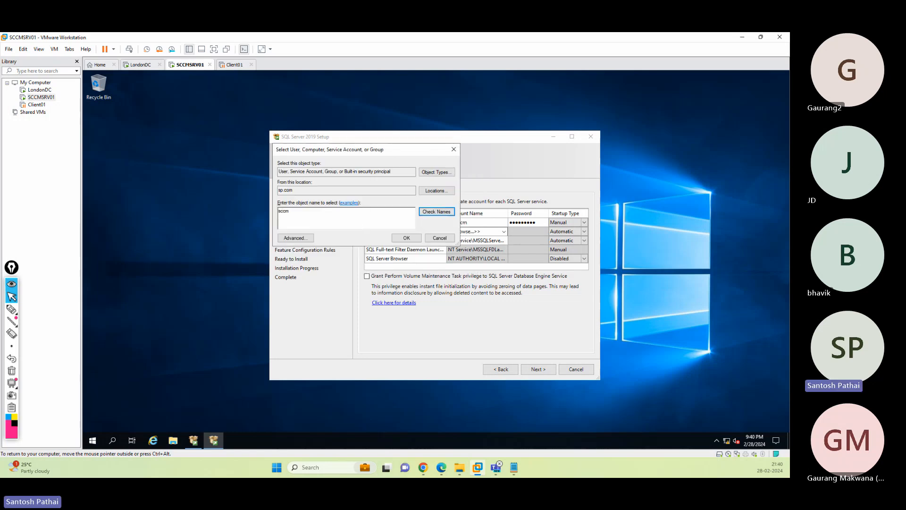
left_click(398, 239)
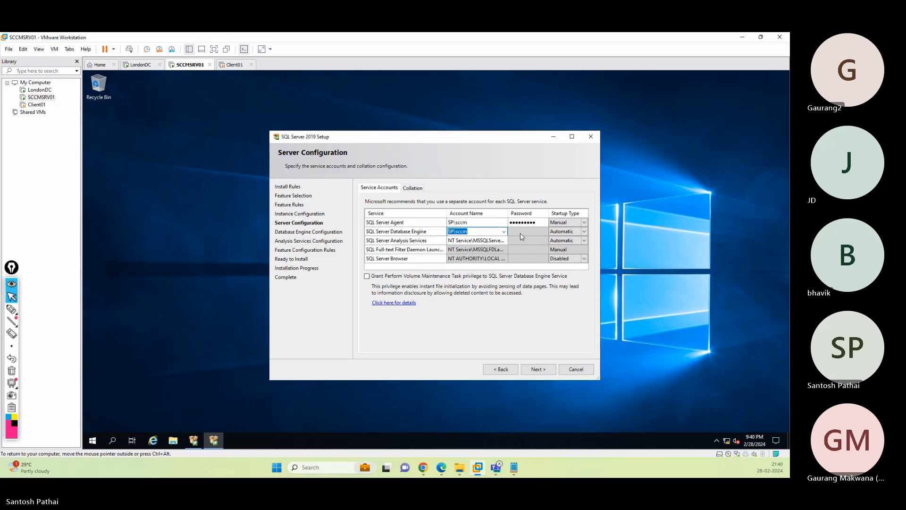
left_click(520, 233)
type("P@ssw0rd1")
- Set Analysis Services to the sp.com 'sccm' account and enter its password
left_click(457, 241)
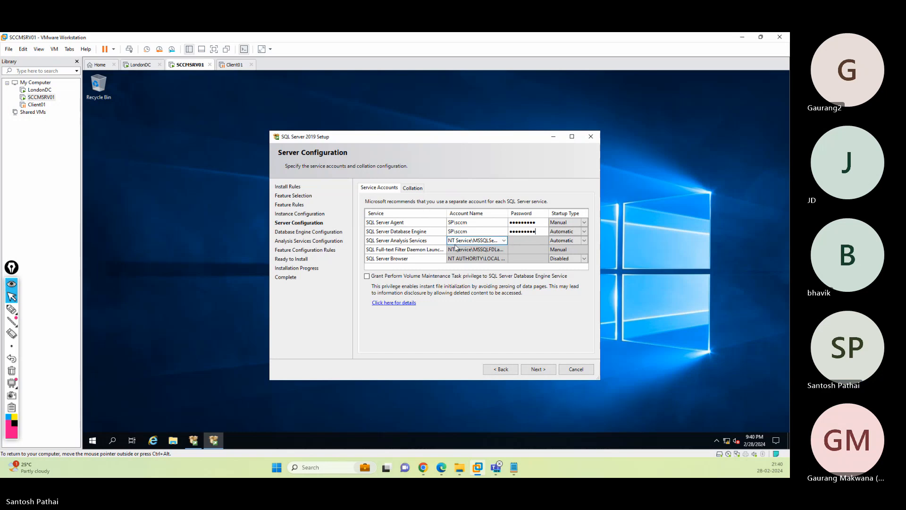
left_click(504, 241)
left_click(474, 250)
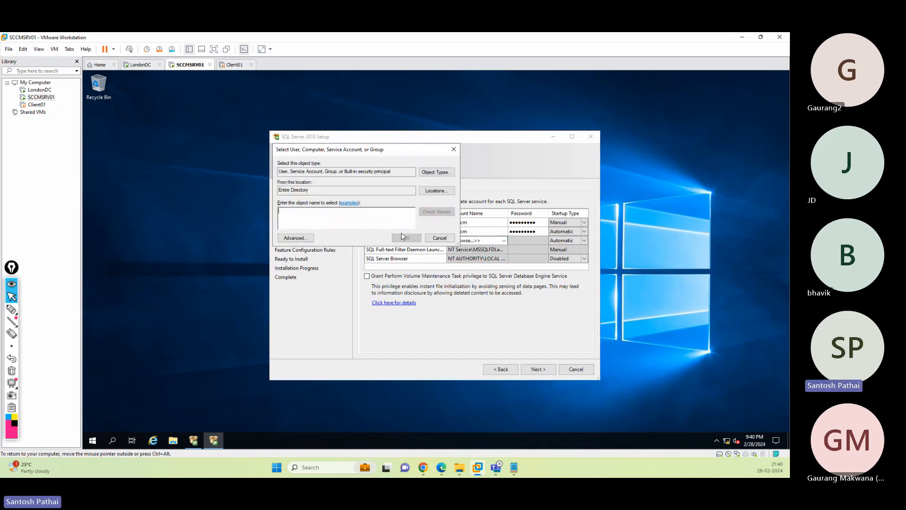
left_click(435, 190)
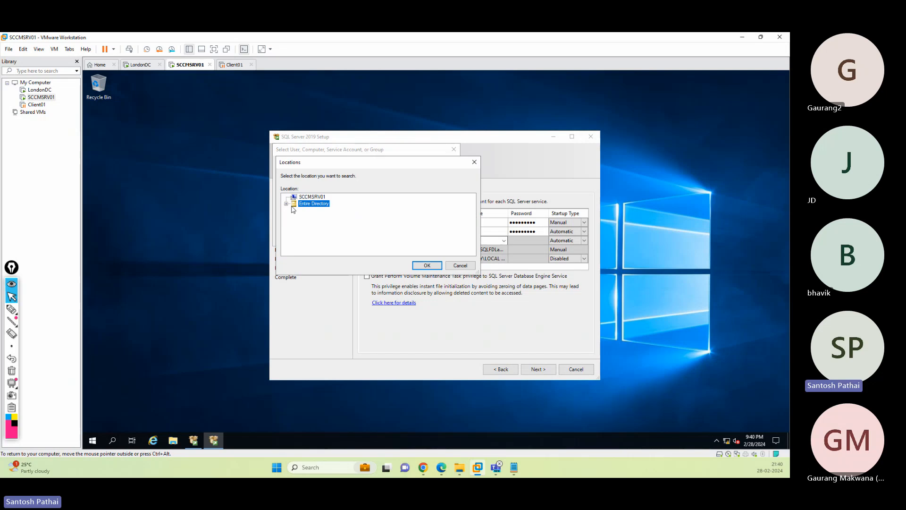
left_click(288, 206)
left_click(309, 210)
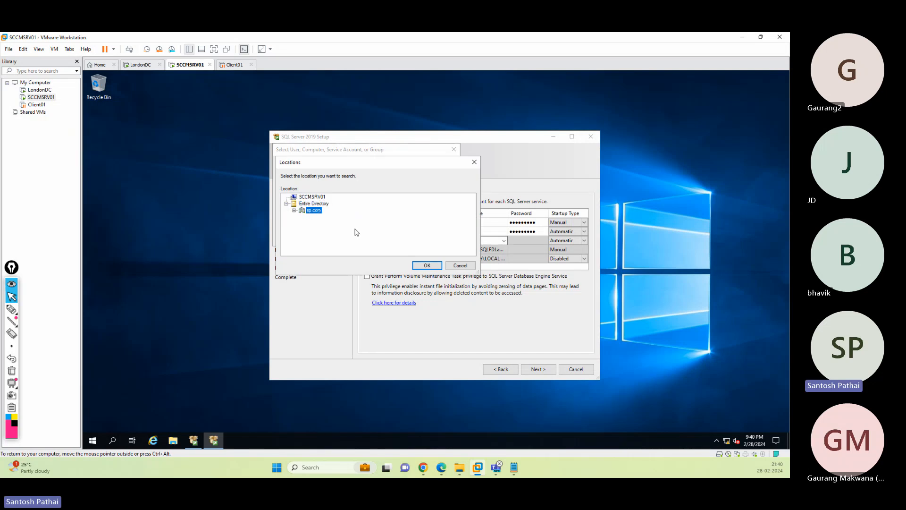
left_click(427, 265)
type("sccm")
key("alt+k")
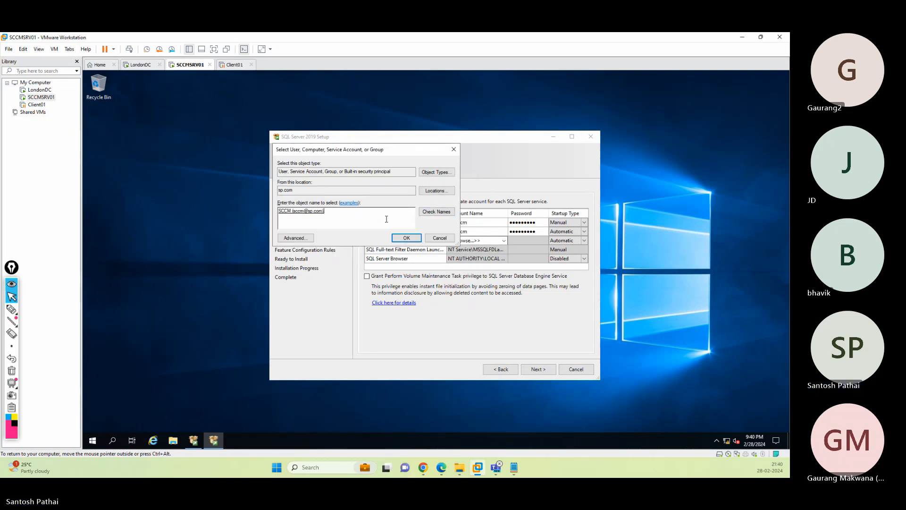
left_click(392, 239)
left_click(529, 240)
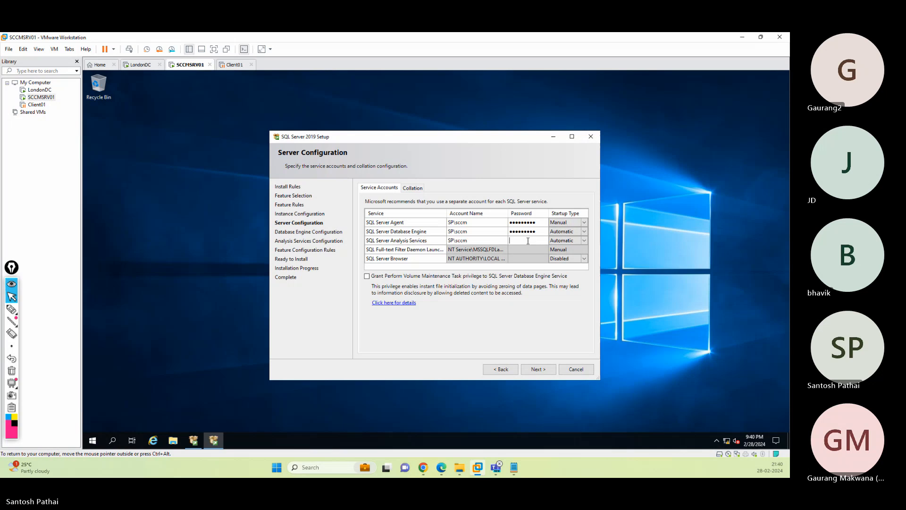
type("●")
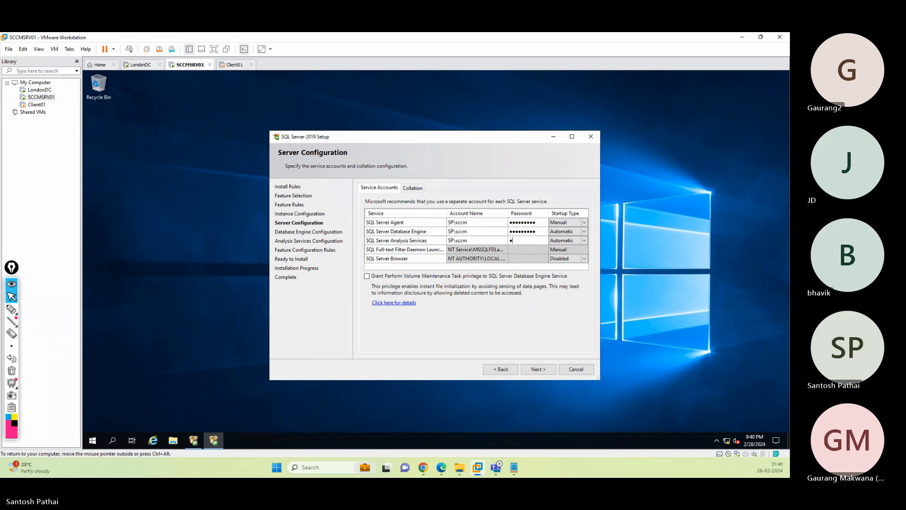
type("●●●●●●●●")
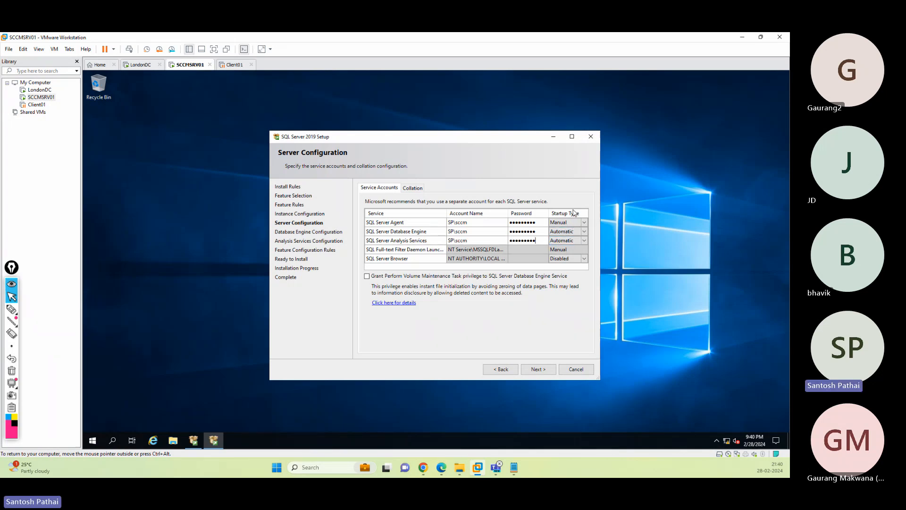
- Set the SQL Server Agent startup type to Automatic
left_click(570, 223)
left_click(584, 222)
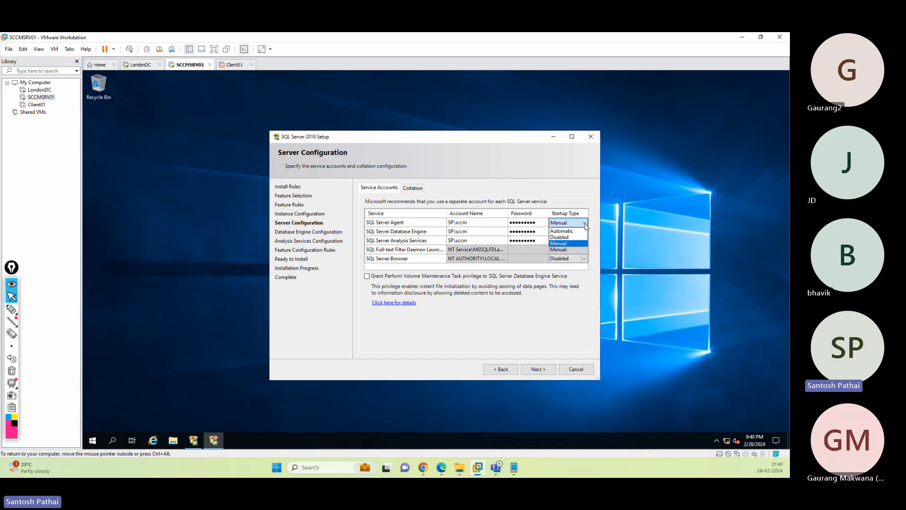
left_click(580, 229)
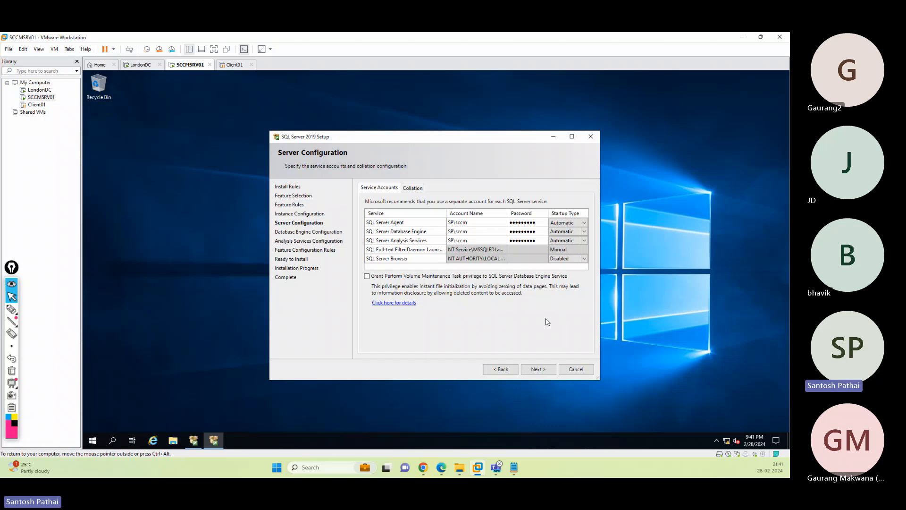
- Review the Collation tab, then advance to Database Engine Configuration
left_click(541, 368)
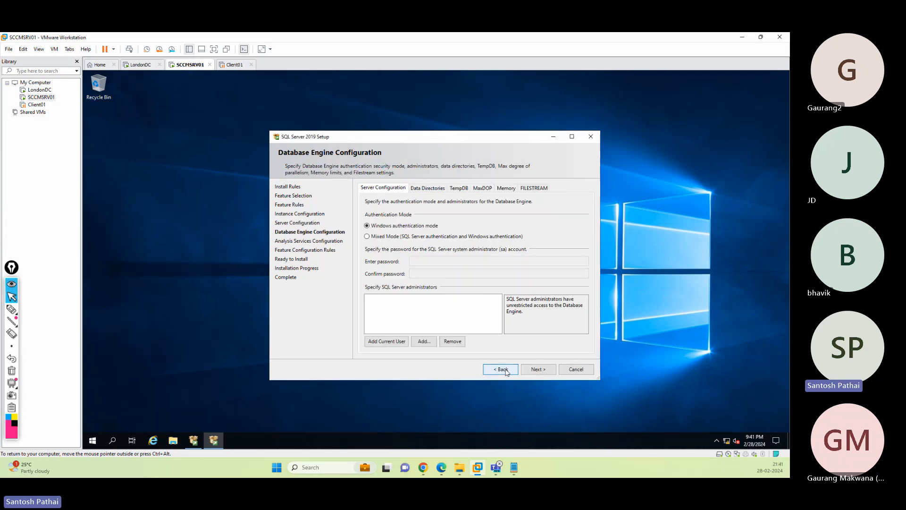
left_click(502, 369)
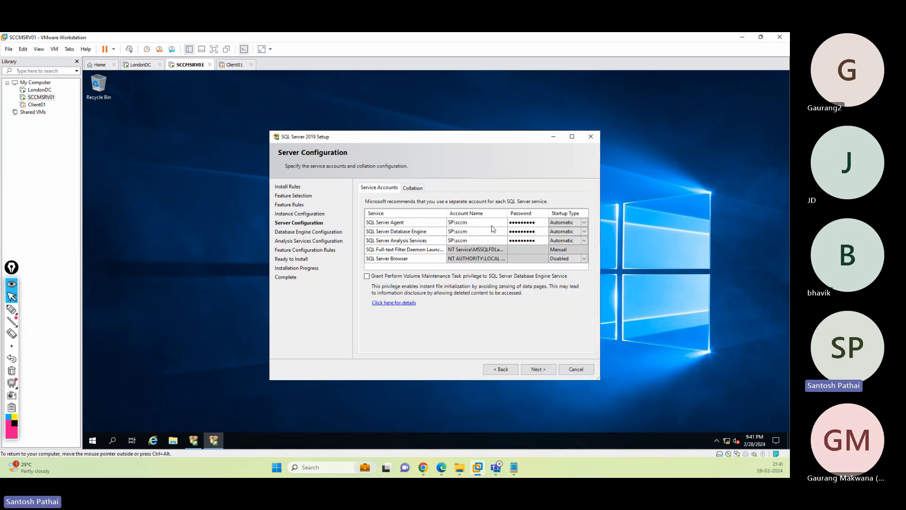
left_click(413, 188)
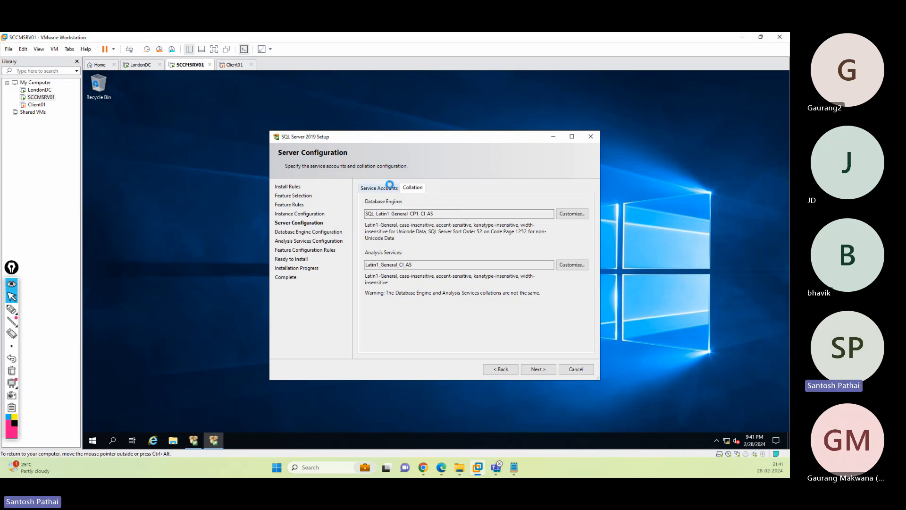
left_click(379, 188)
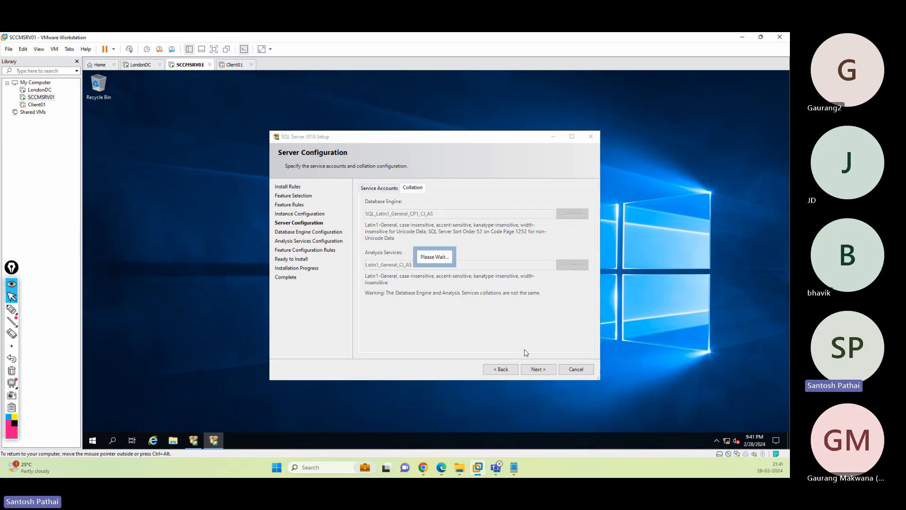
left_click(538, 368)
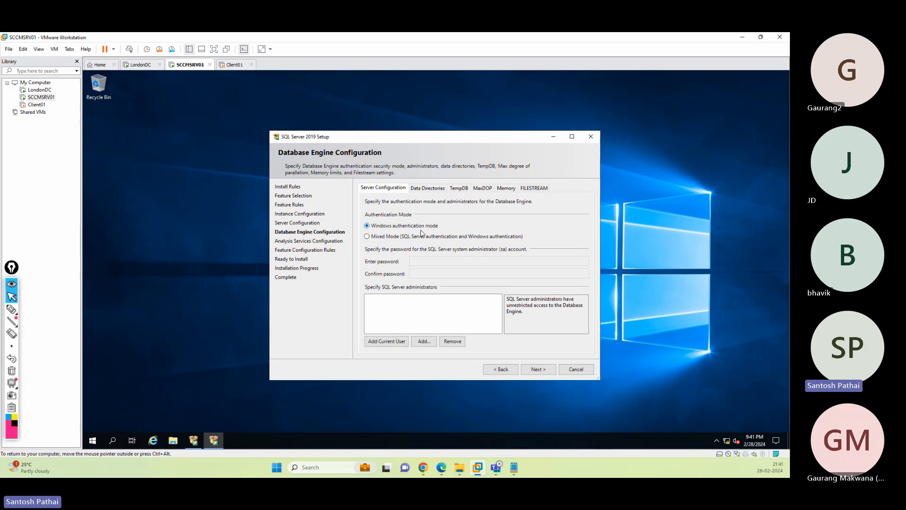
- Add the current user and sp.com Domain Admins as SQL Server administrators, then continue
left_click(400, 341)
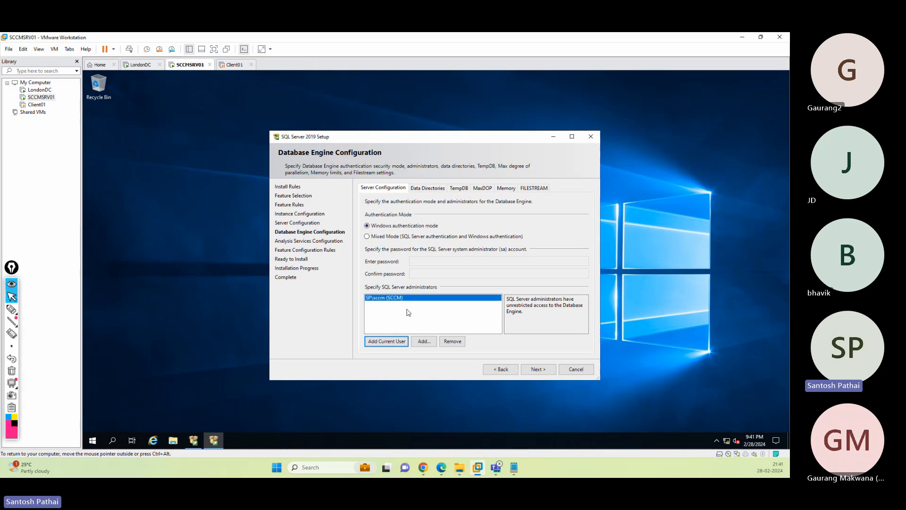
left_click(423, 341)
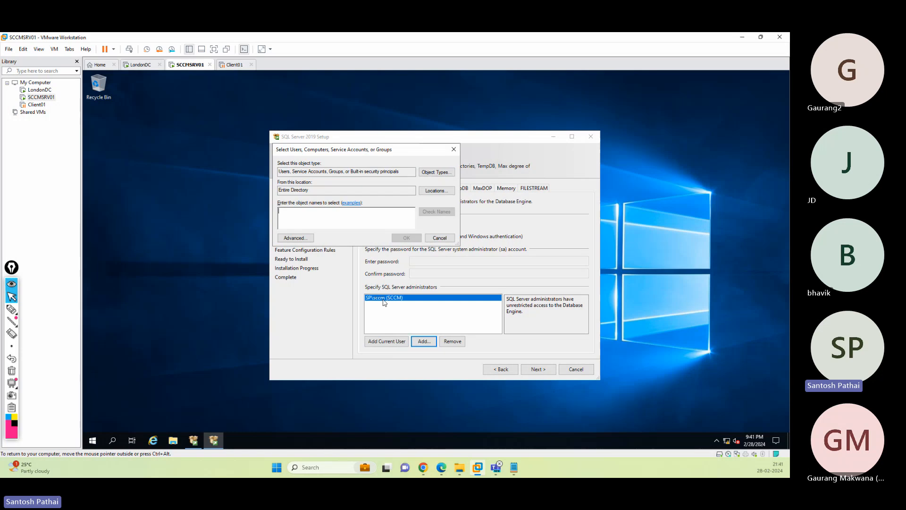
left_click(435, 191)
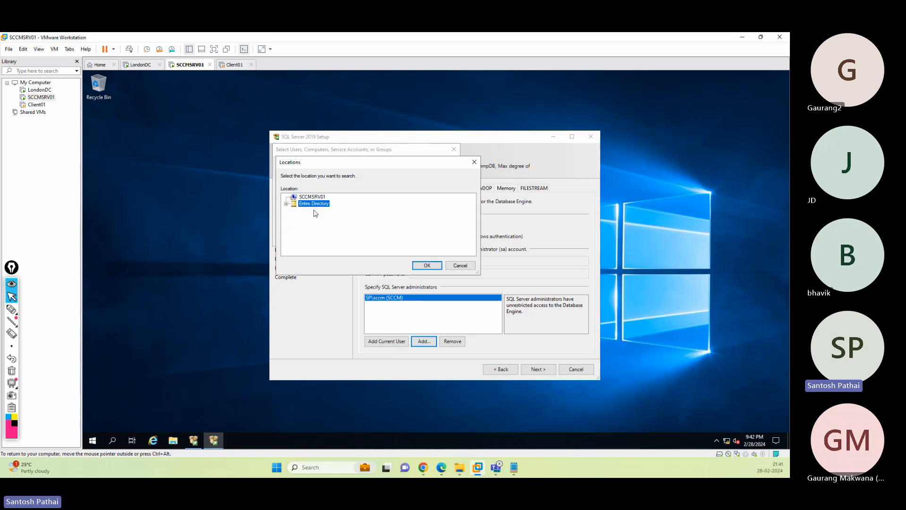
left_click(306, 211)
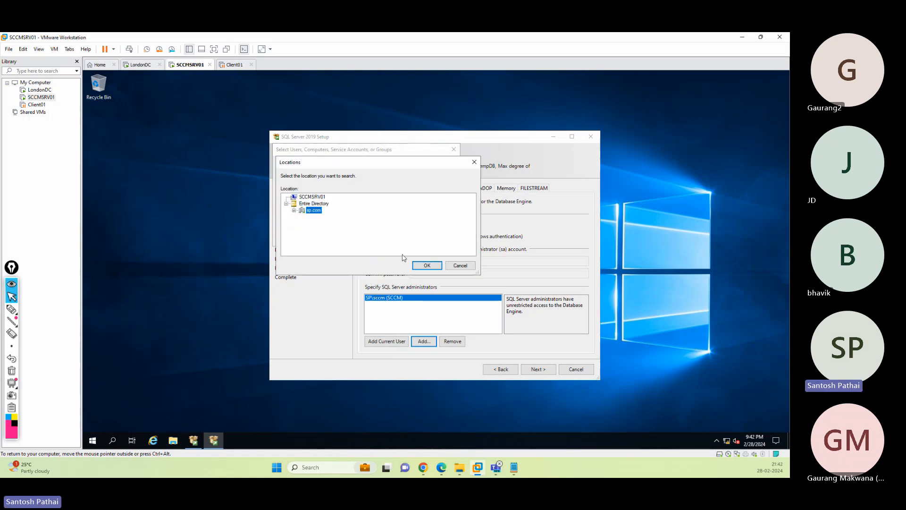
left_click(426, 265)
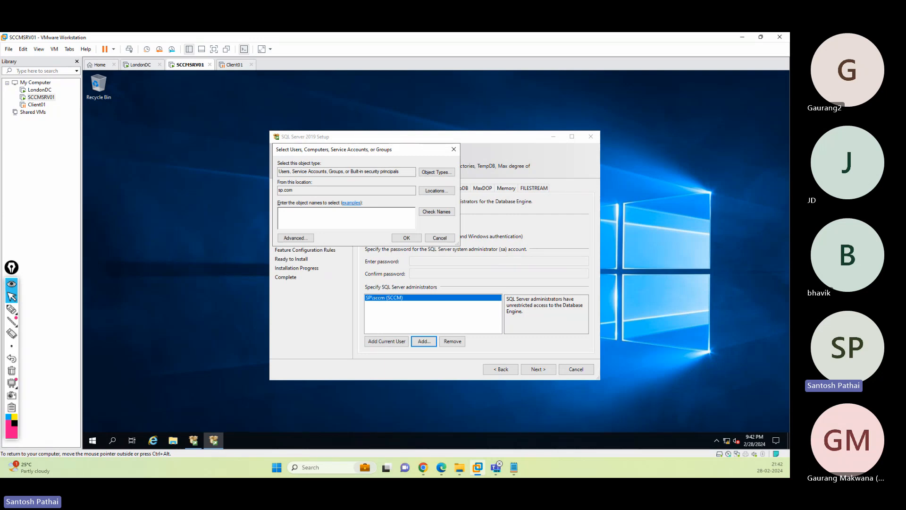
type("Domain Admins")
left_click(405, 238)
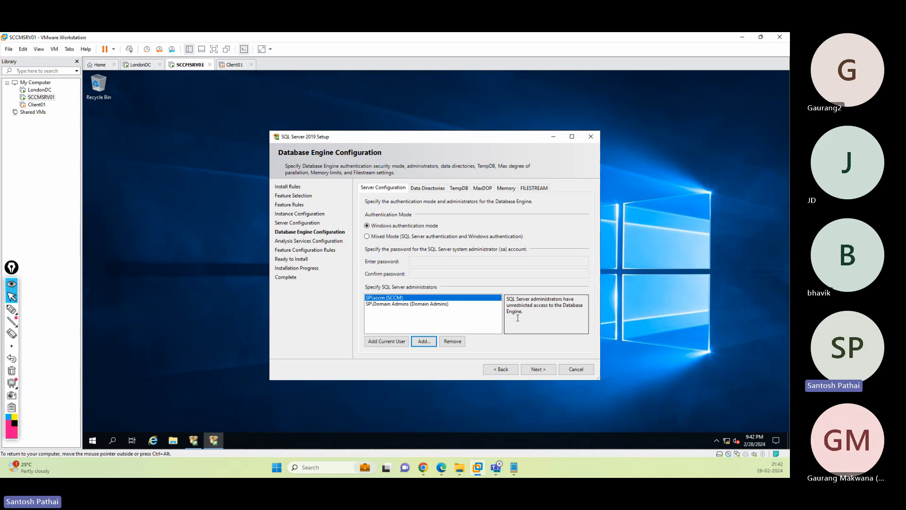
left_click(540, 370)
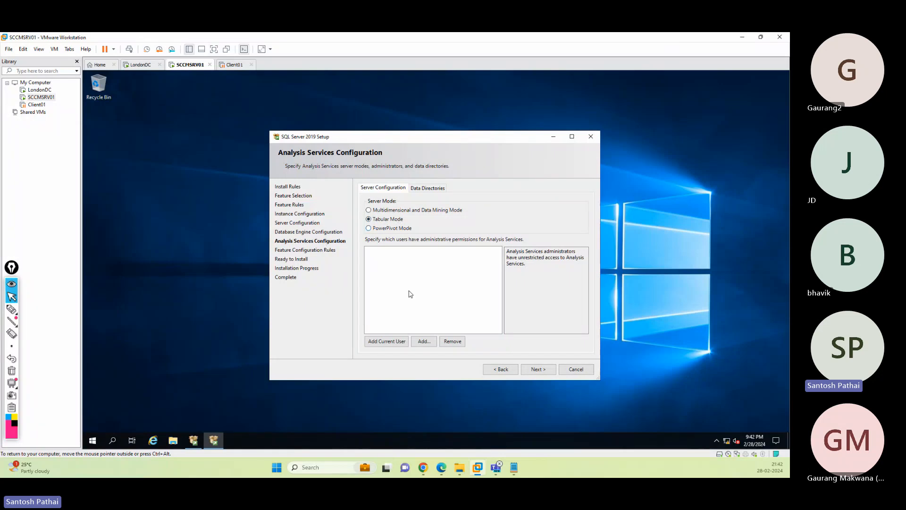
- Add the current user and Domain Admins as Analysis Services administrators, then continue to Ready to Install
left_click(386, 340)
left_click(424, 341)
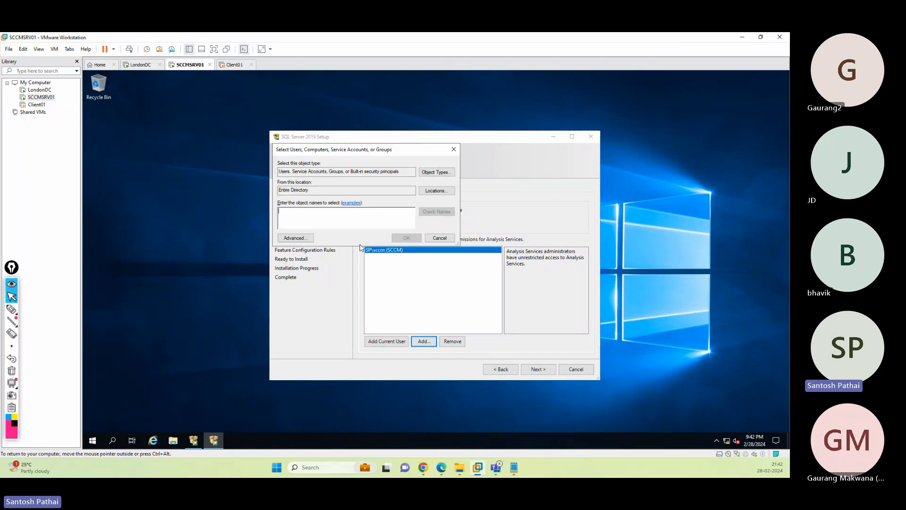
type("domain")
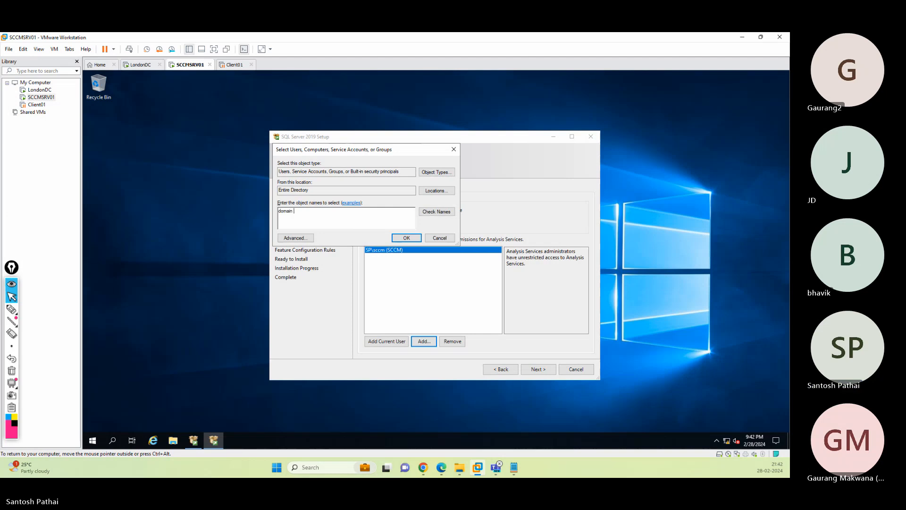
type(" admins")
key("Return")
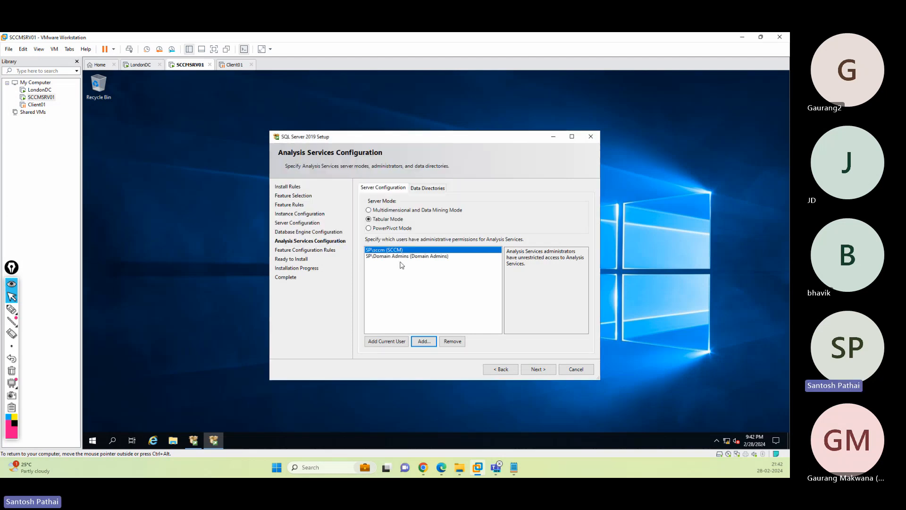
left_click(534, 369)
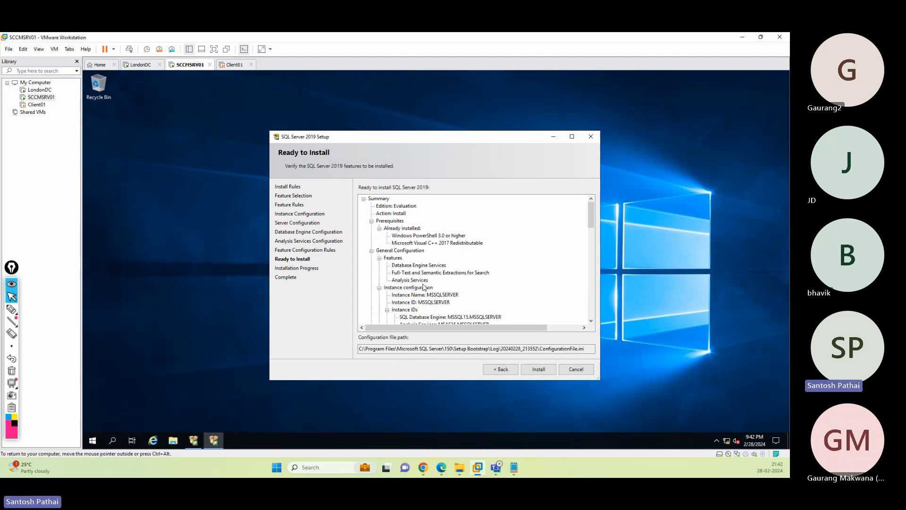
- Start the SQL Server 2019 install and let it finish with every feature marked Succeeded
left_click_drag(591, 227, 596, 208)
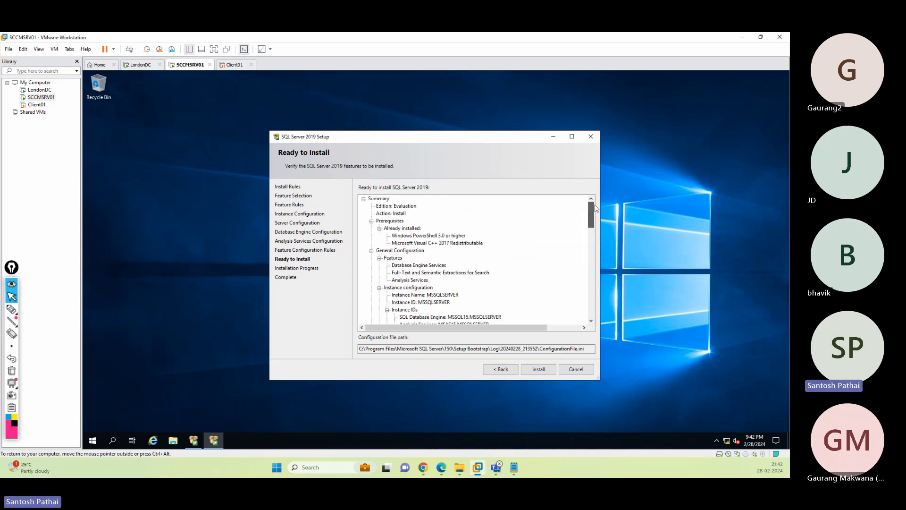
left_click(538, 370)
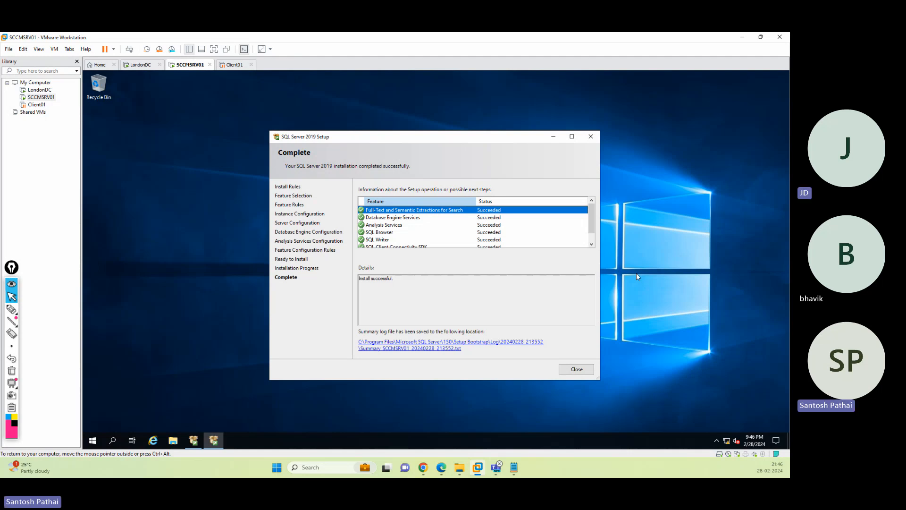
- Close the finished SQL Server Setup and the SQL Server Installation Center
mouse_move(592, 215)
left_mouse_down()
mouse_move(595, 242)
mouse_move(591, 213)
left_mouse_up()
left_click_drag(407, 281, 356, 278)
left_click(577, 369)
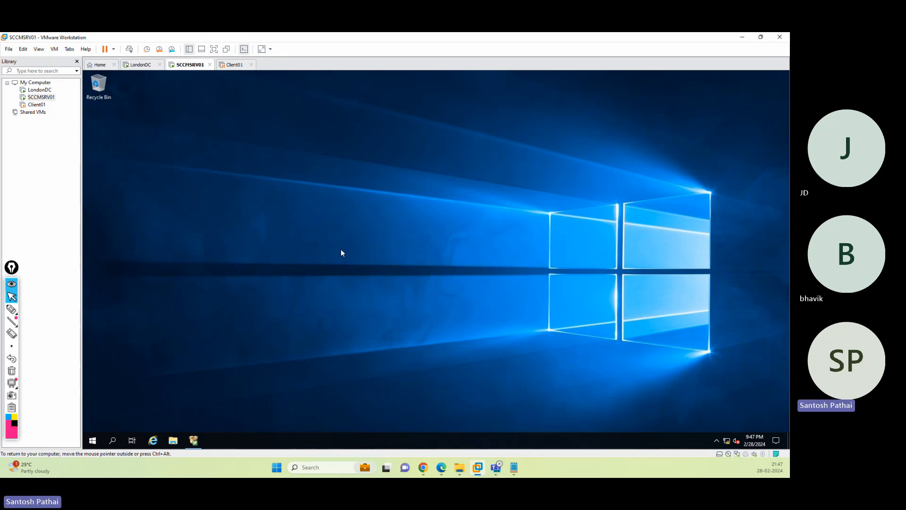
left_click(194, 440)
left_click(502, 113)
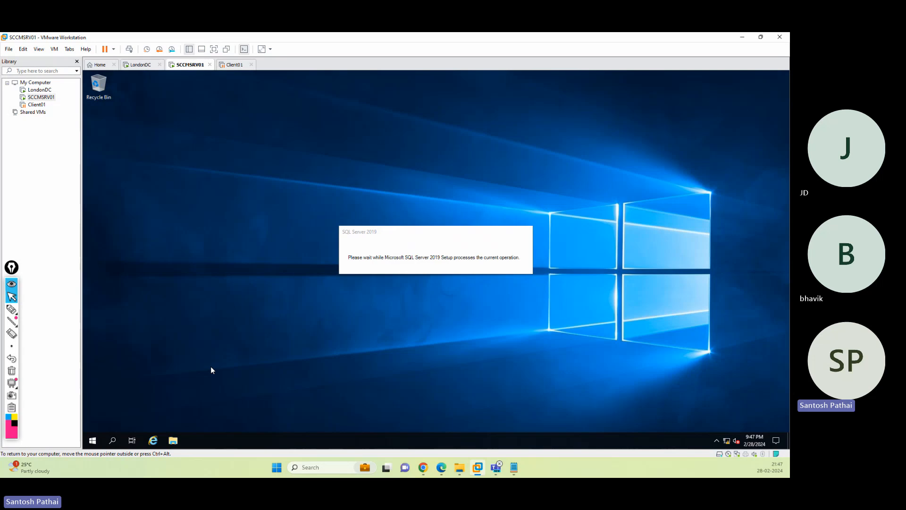
- Restart the SCCMSRV01 guest from the Start menu's power options and confirm the restart
left_click(93, 441)
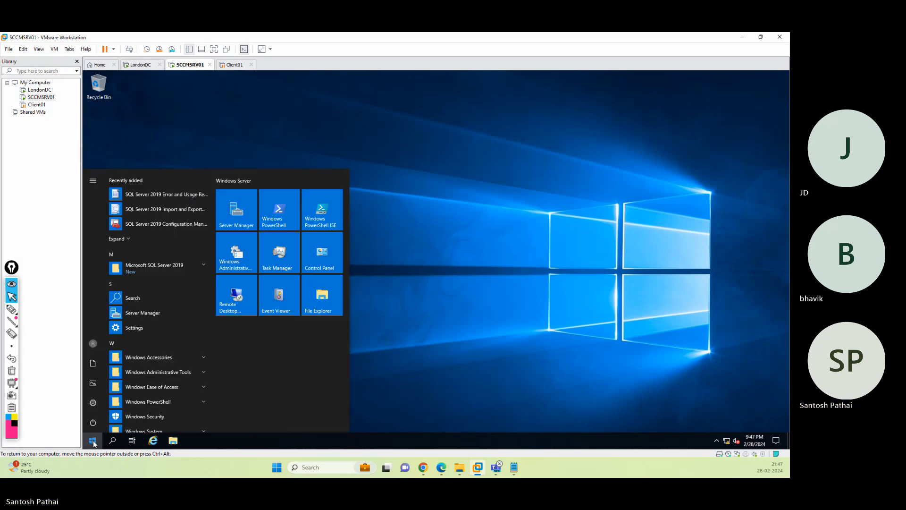
left_click(93, 422)
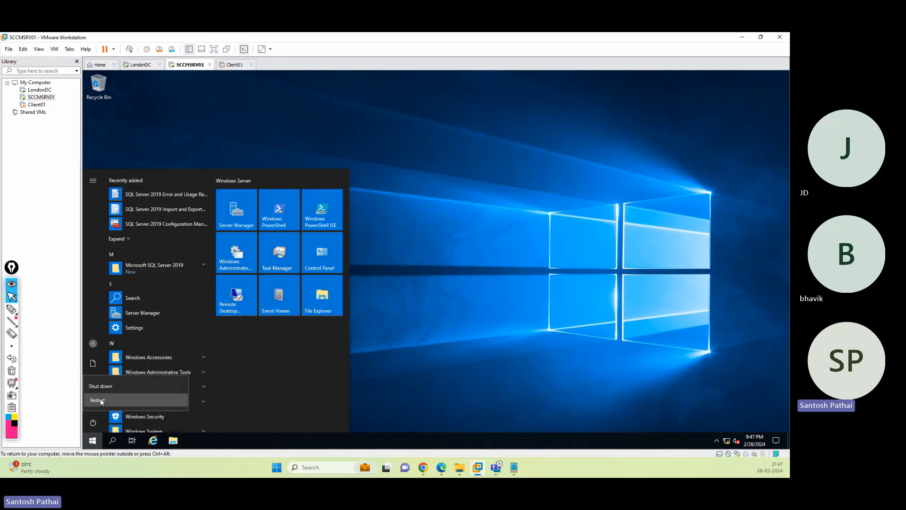
left_click(100, 400)
left_click(191, 399)
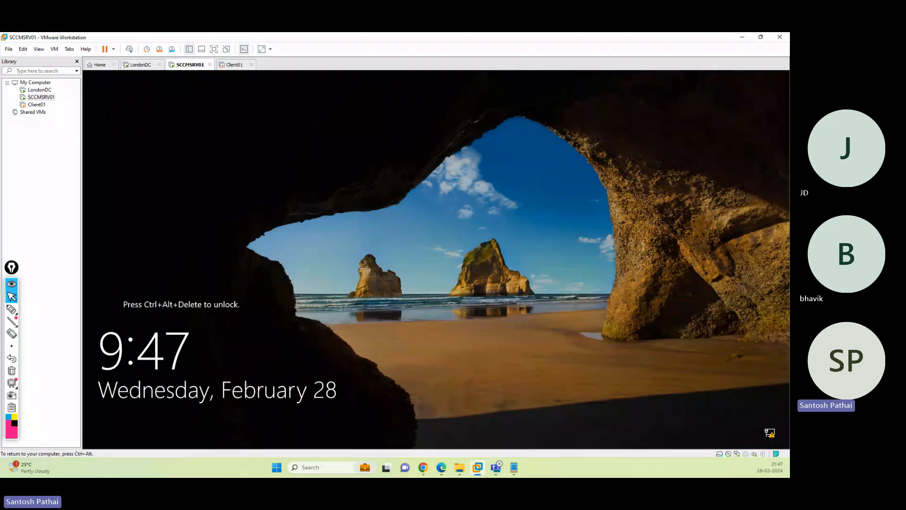
- Send Ctrl+Alt+Del to the guest and sign in with the account password
key("ctrl+alt")
left_click(129, 50)
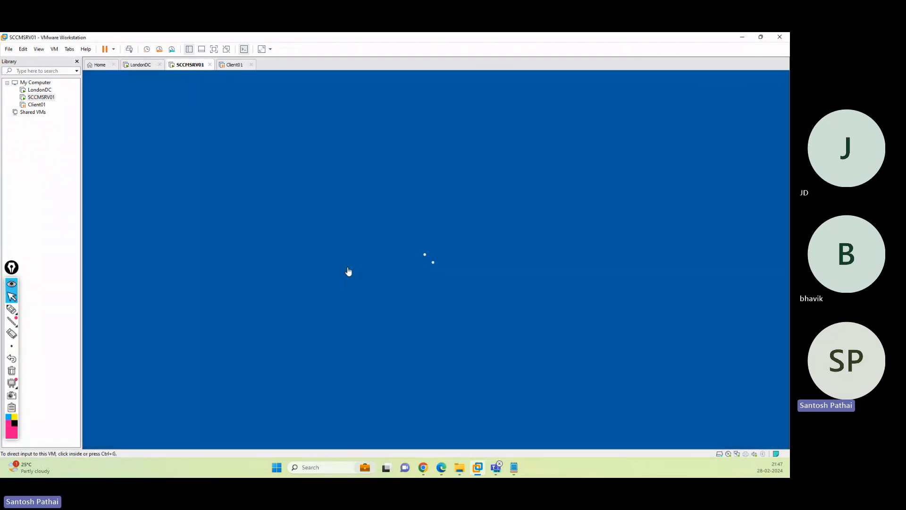
left_click(443, 296)
type("••")
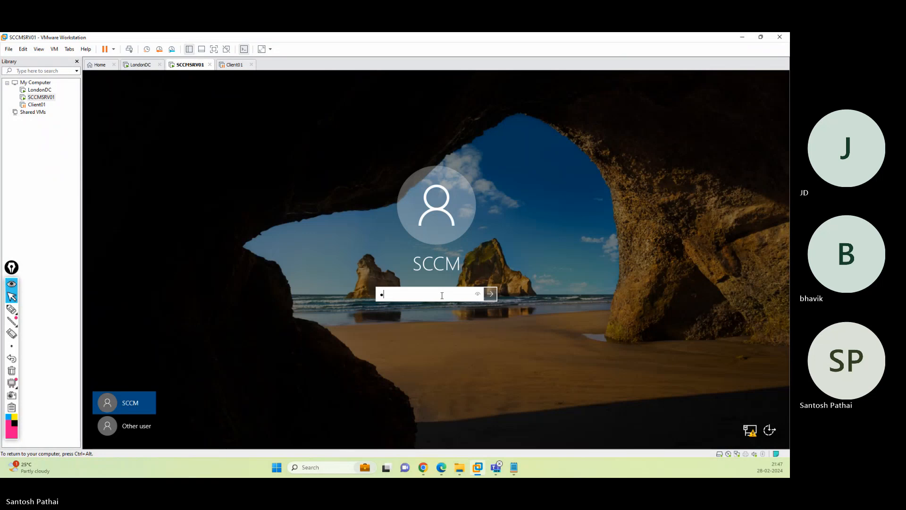
type("•••••••")
key("Return")
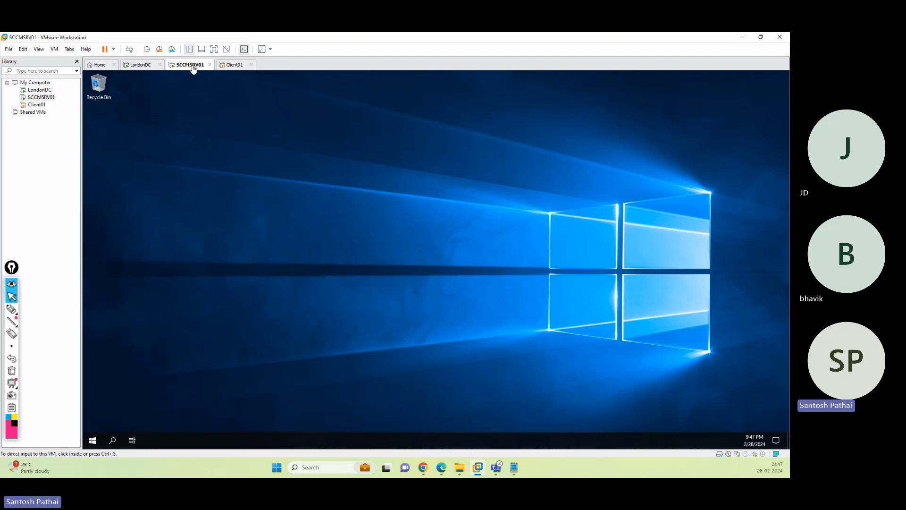
- Open the Settings for the VM's CD/DVD (SATA) drive via Removable Devices
right_click(192, 66)
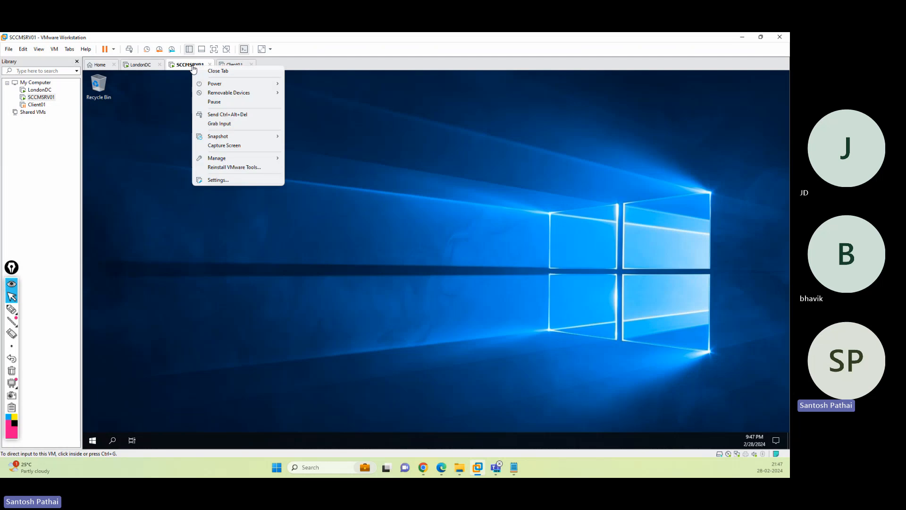
mouse_move(252, 86)
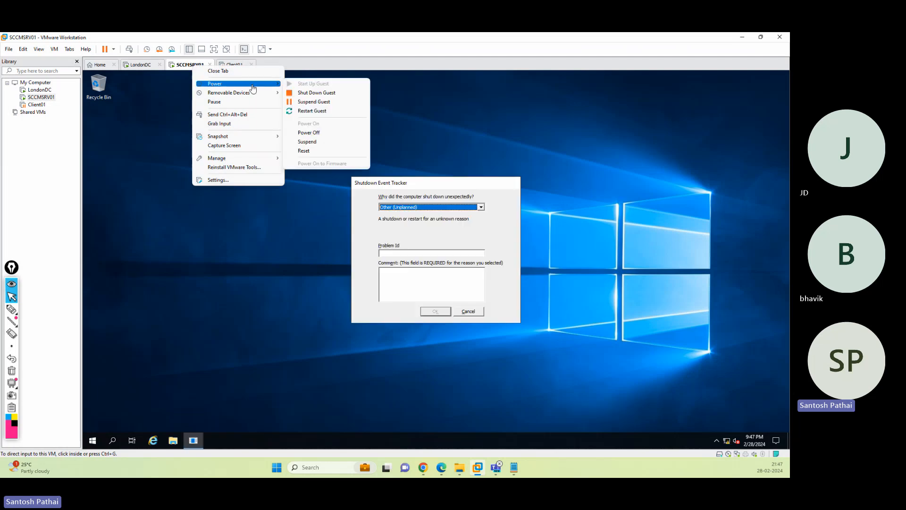
left_click(446, 194)
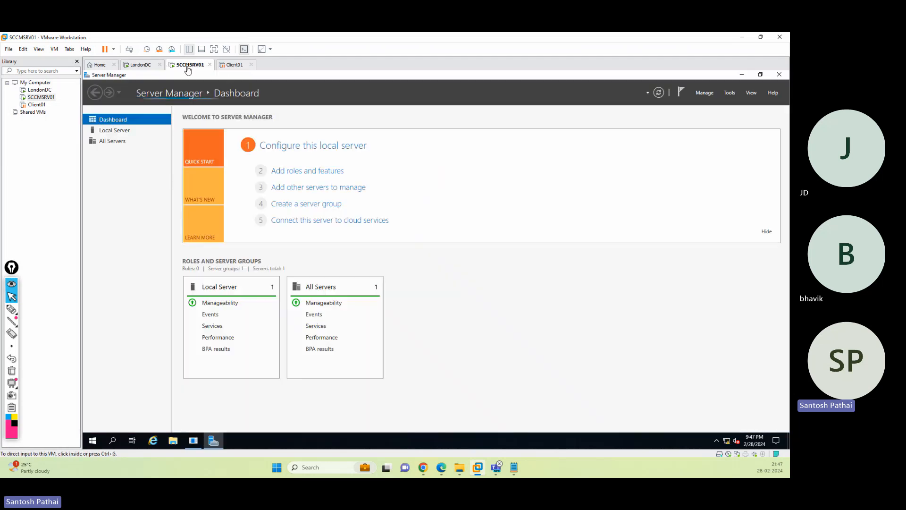
right_click(188, 69)
mouse_move(231, 94)
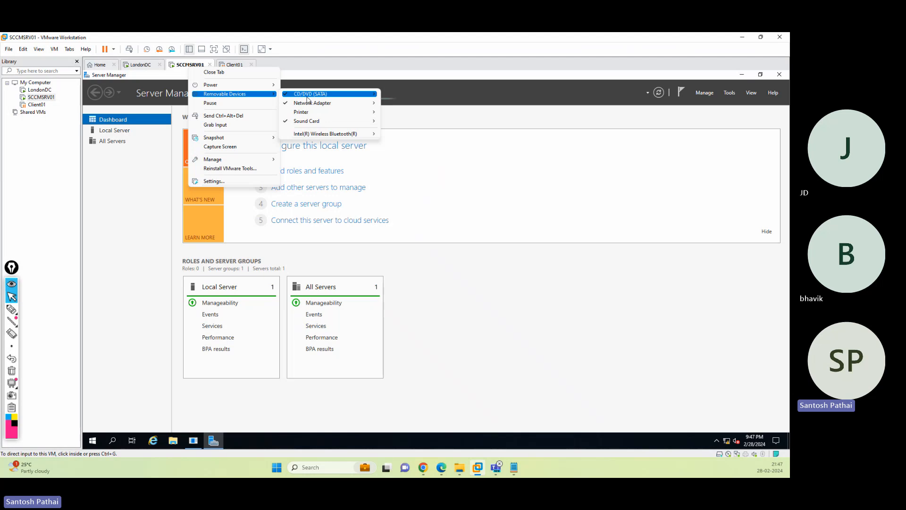
mouse_move(351, 96)
left_click(407, 103)
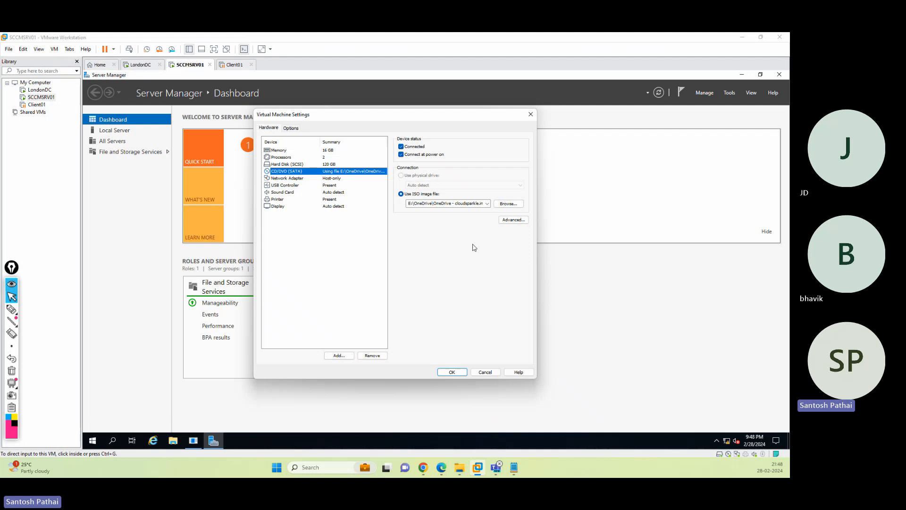
- Cancel the VM settings without changes and dismiss the small guest dialog
left_click(485, 372)
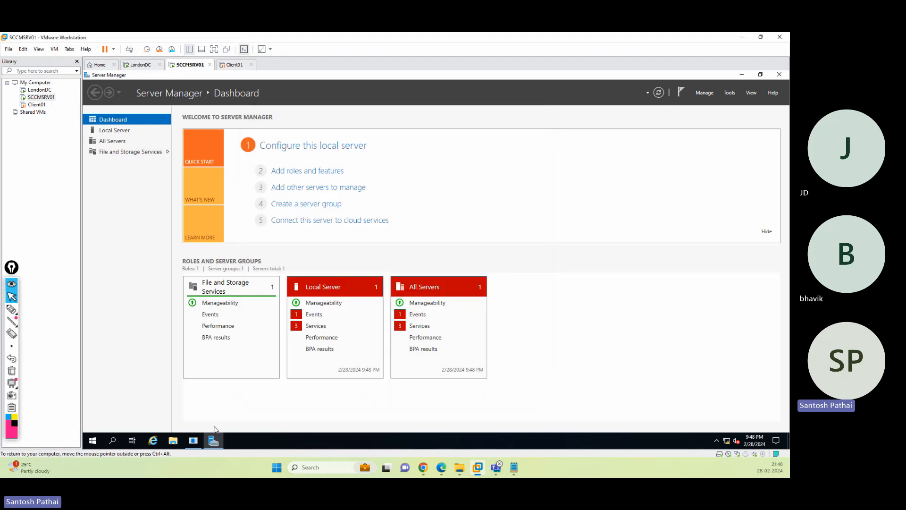
left_click(214, 440)
left_click(470, 310)
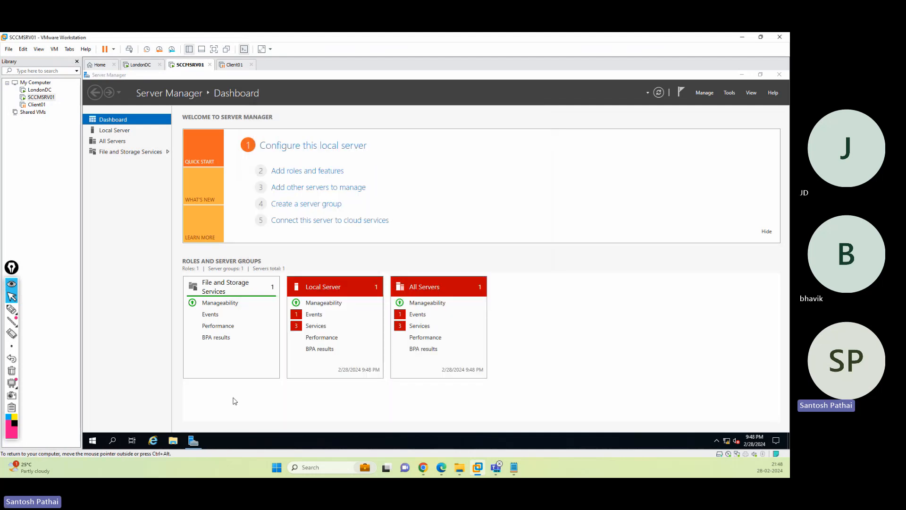
- Eject the SqlSetup disc from DVD Drive (D:), then close File Explorer and Server Manager
left_click(173, 441)
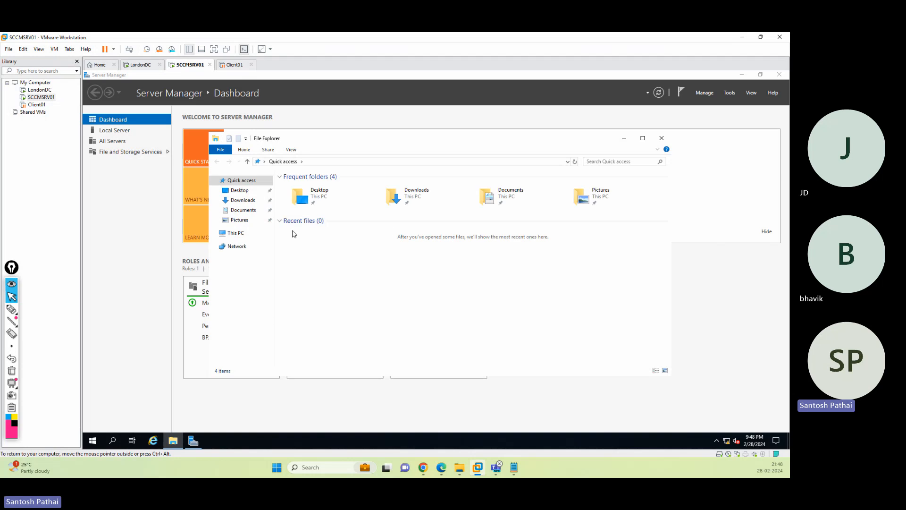
left_click(236, 232)
left_click(434, 271)
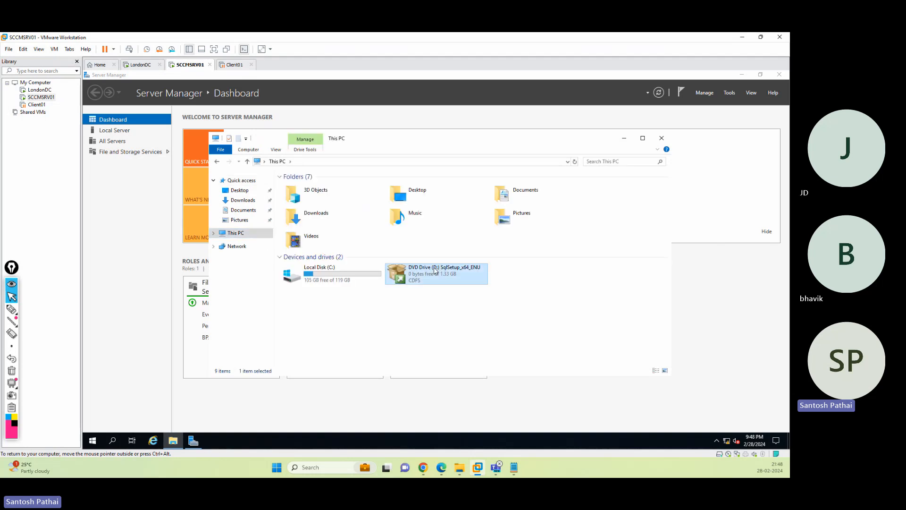
right_click(434, 271)
left_click(457, 345)
left_click(662, 138)
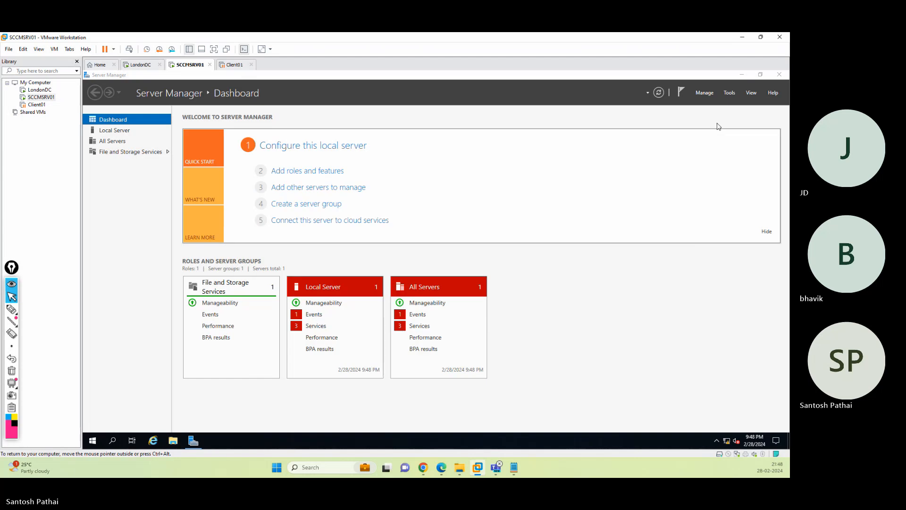
left_click(779, 74)
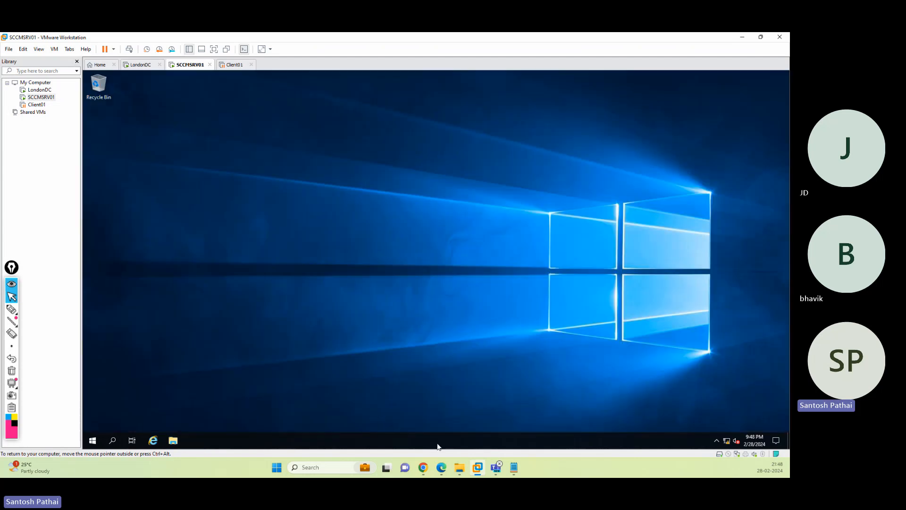
- Copy the SCCM Installation Files folder path from the host's File Explorer address bar
left_click(461, 468)
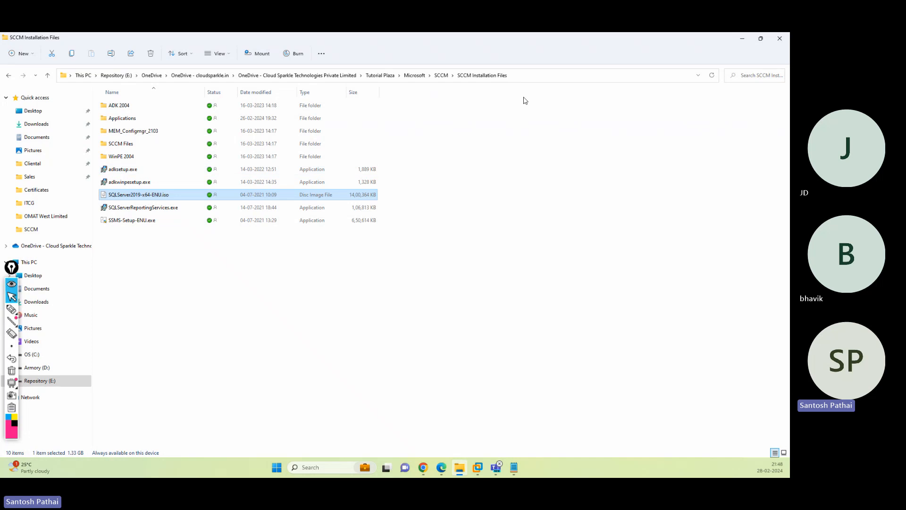
left_click(529, 76)
right_click(531, 77)
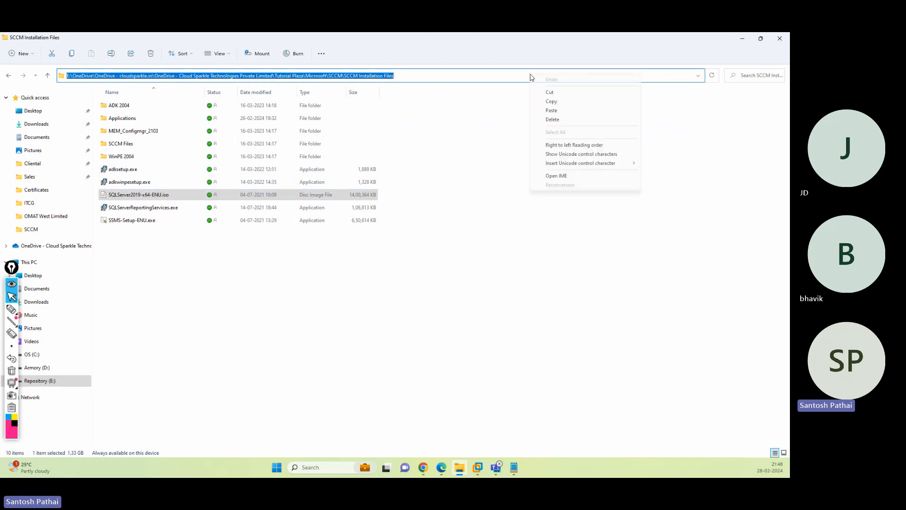
left_click(551, 102)
key("alt+Tab")
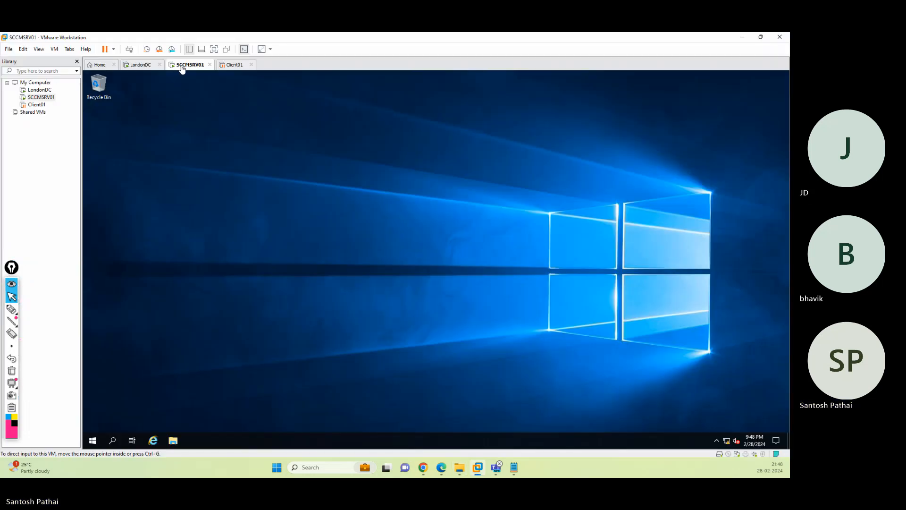
- Set the VM's shared folders to Always enabled and mapped as a network drive
right_click(182, 69)
left_click(236, 182)
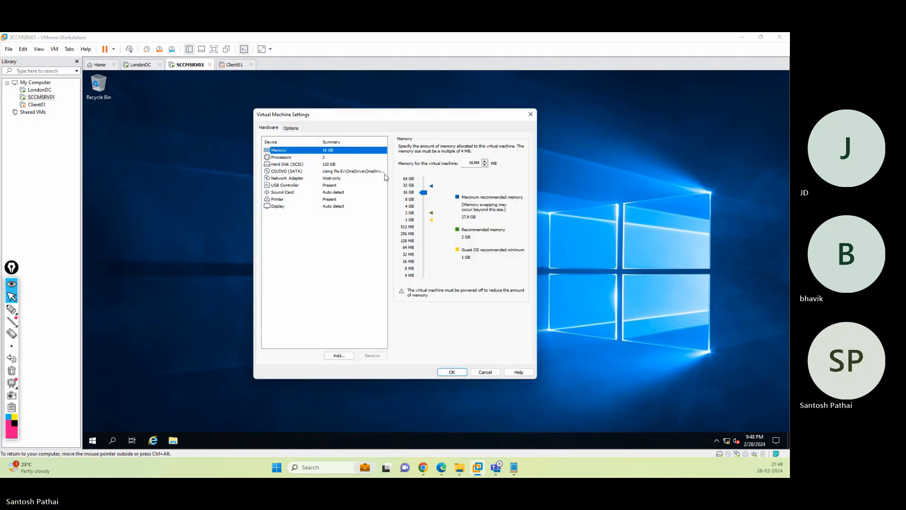
left_click(298, 129)
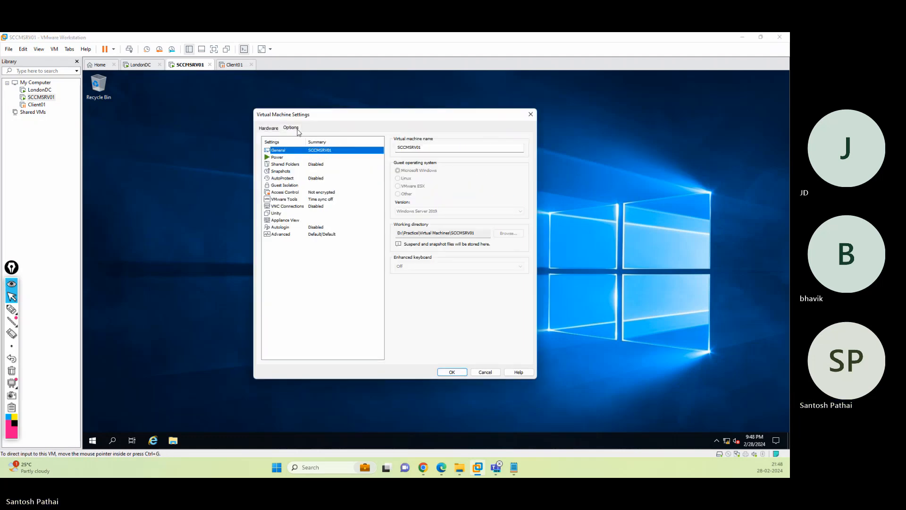
left_click(294, 165)
left_click(407, 176)
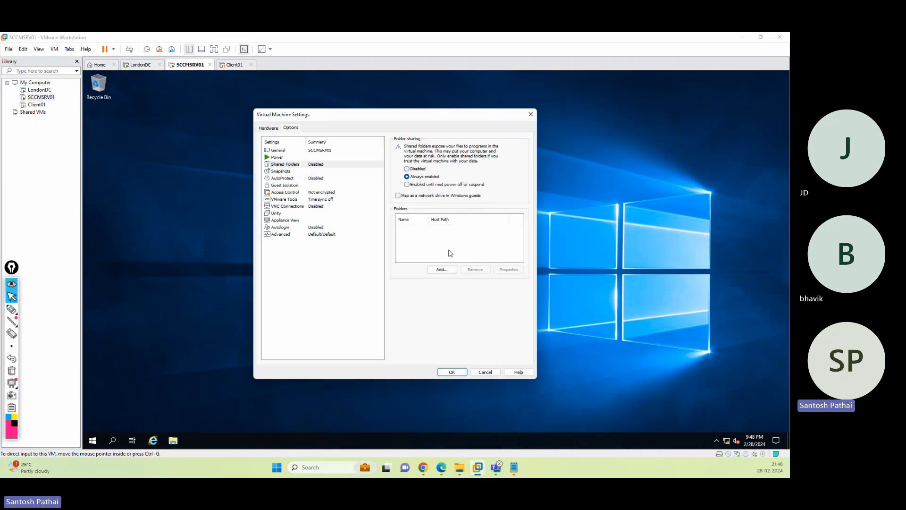
left_click(398, 195)
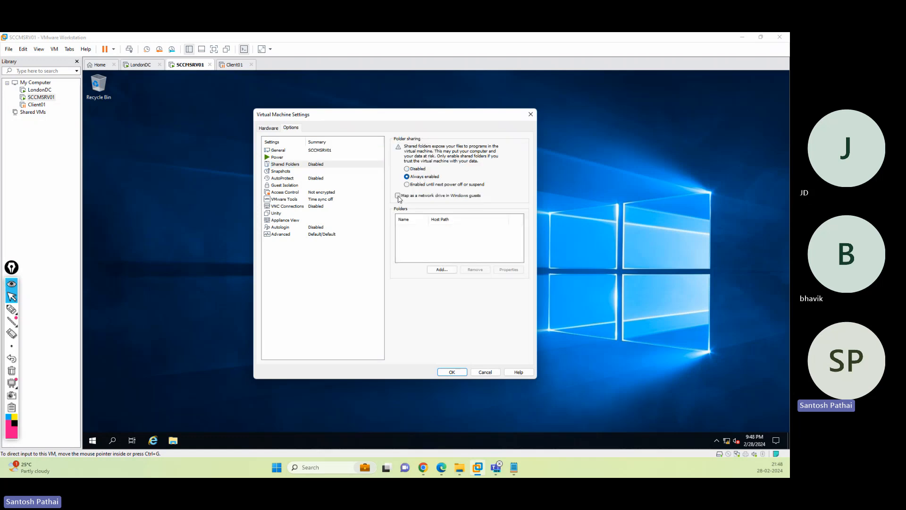
- Add the pasted SCCM Installation Files path as an enabled shared folder and save the settings
left_click(447, 274)
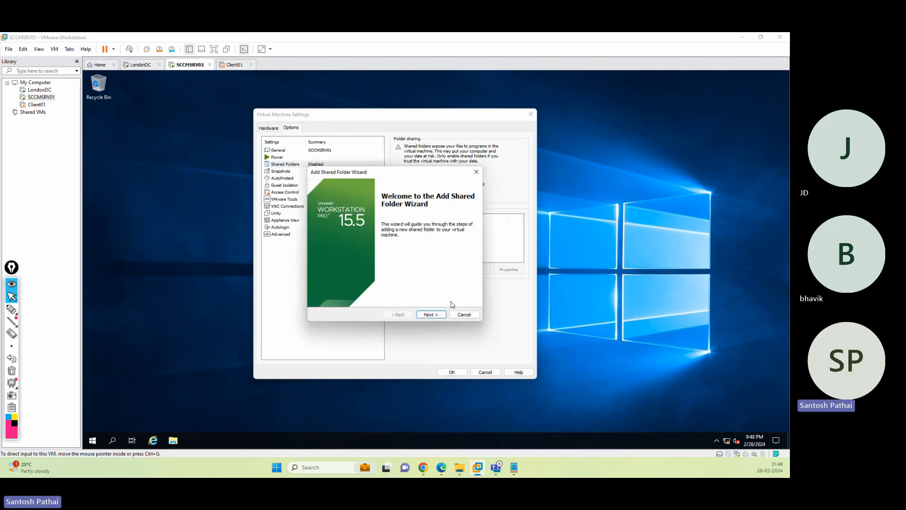
left_click(430, 315)
key("ctrl+v")
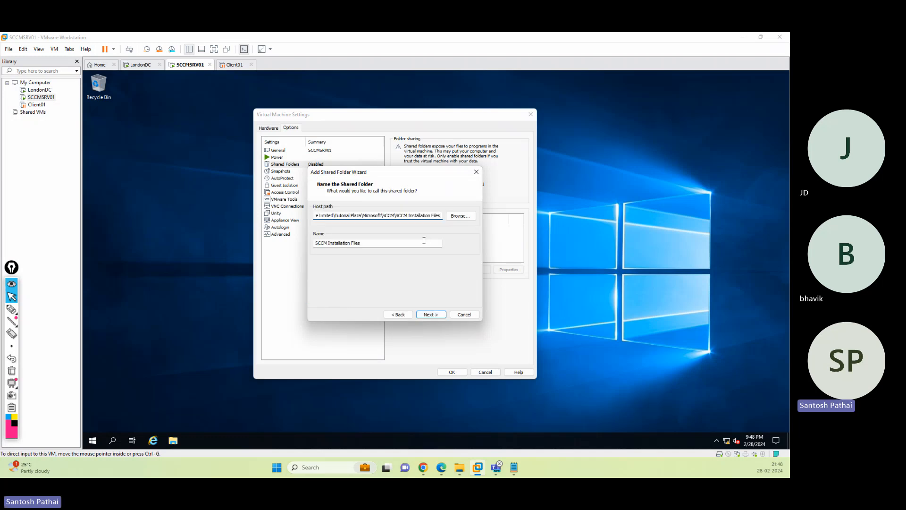
left_click(430, 315)
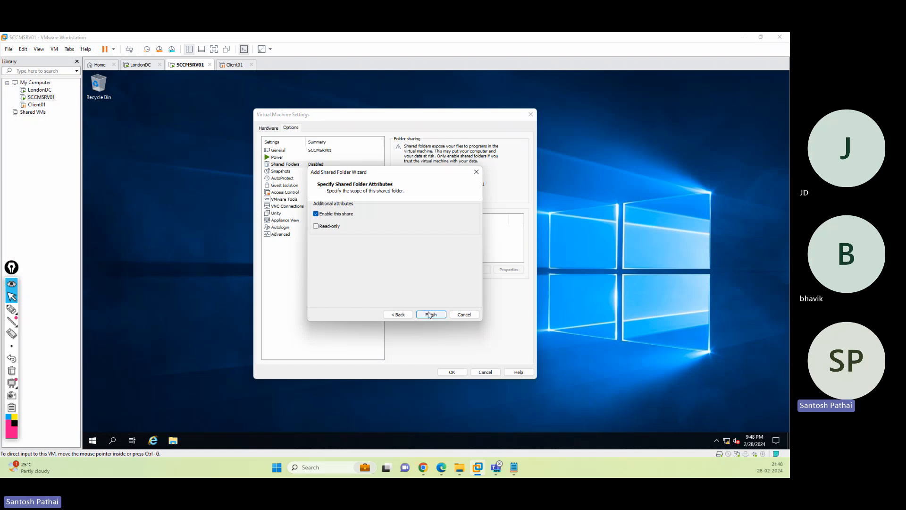
left_click(430, 314)
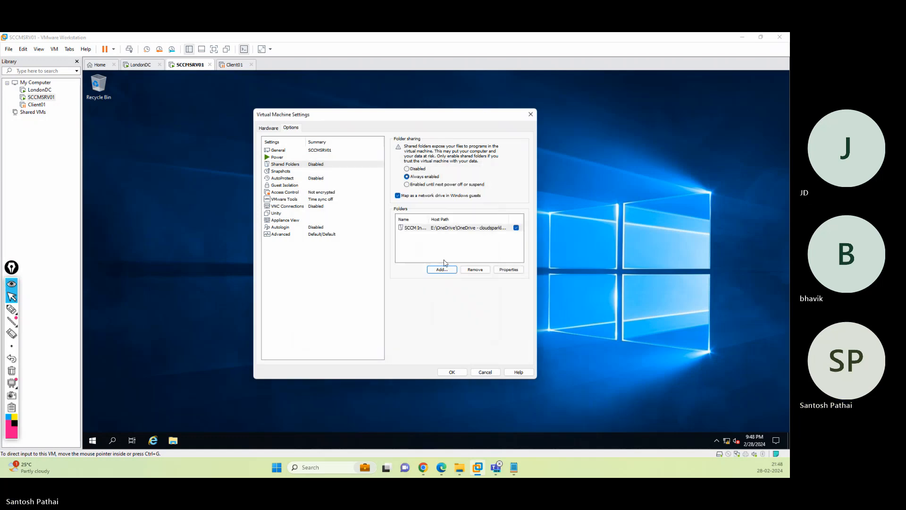
left_click(451, 372)
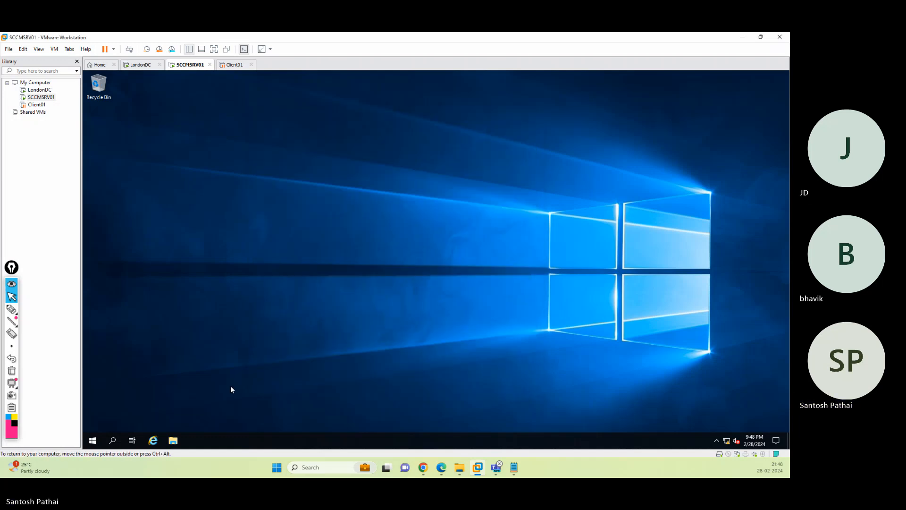
- Browse to Shared Folders (Z:) > SCCM Installation Files in the guest and launch SSMS-Setup-ENU
left_click(172, 440)
left_click(236, 232)
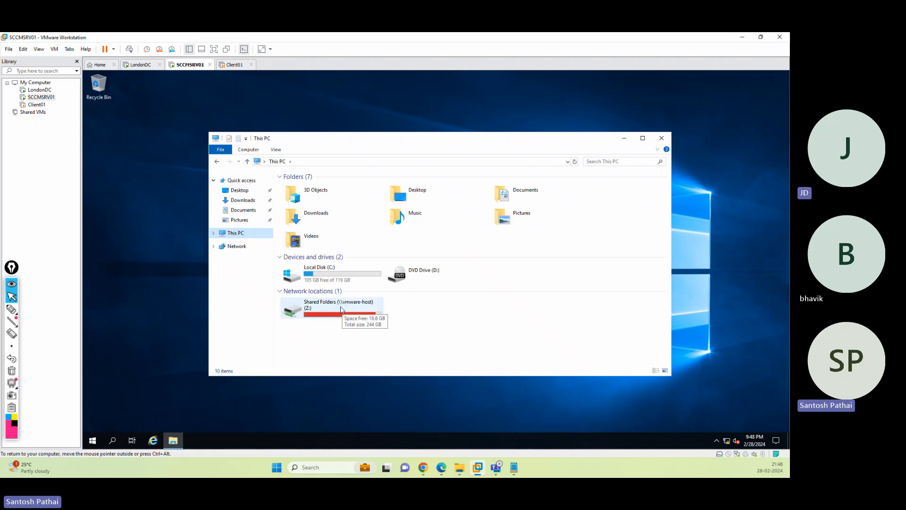
left_click(318, 308)
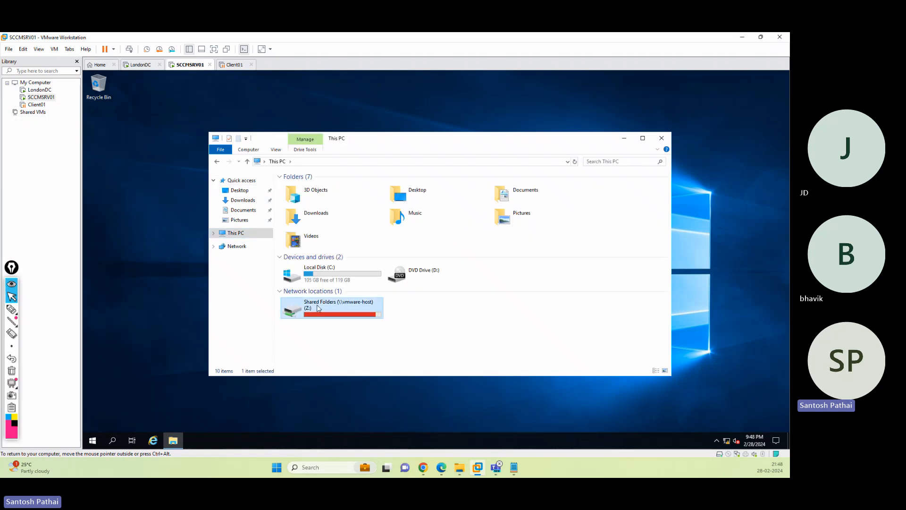
double_click(318, 308)
double_click(316, 186)
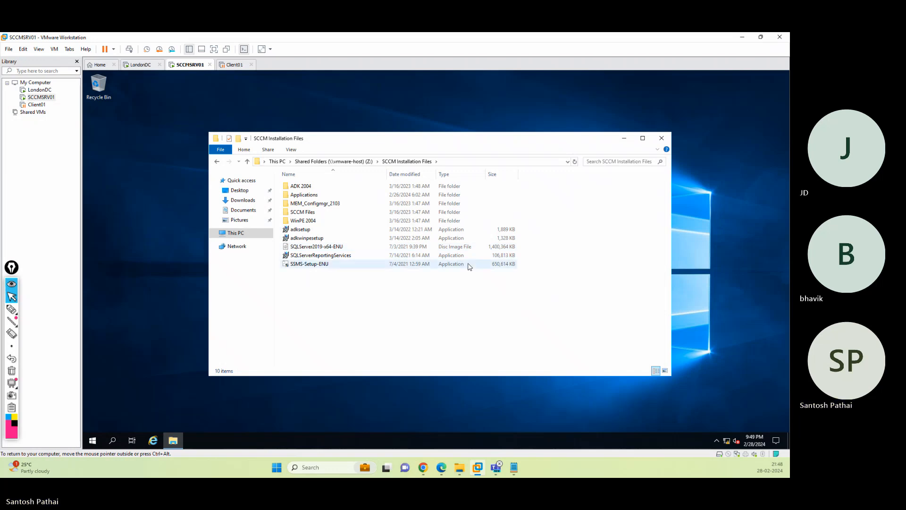
left_click(311, 264)
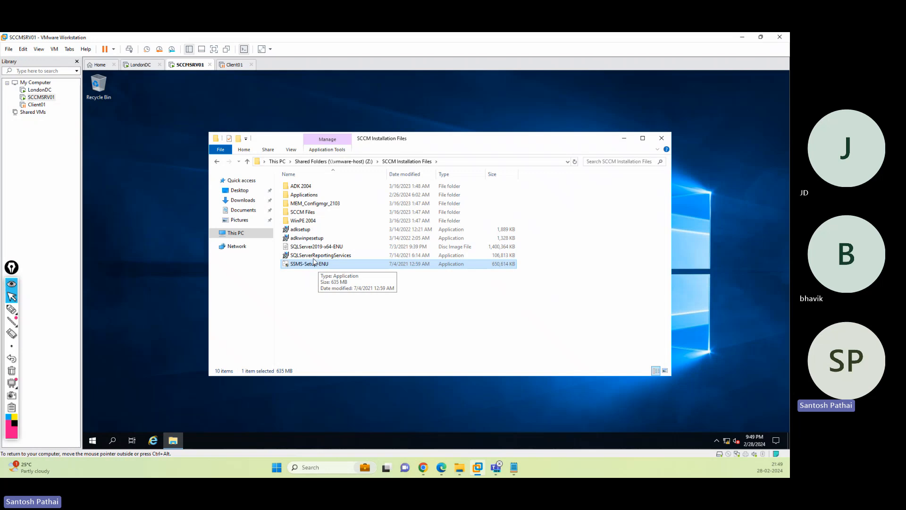
left_click(327, 257)
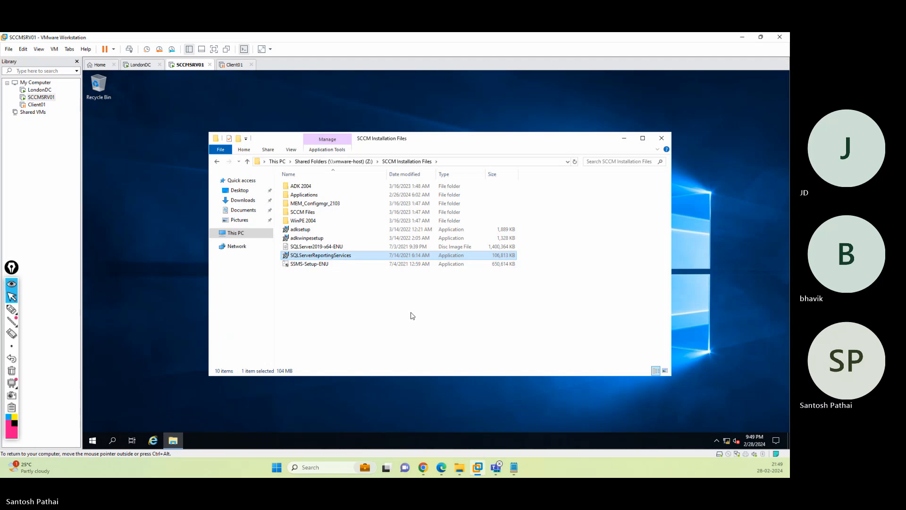
double_click(312, 264)
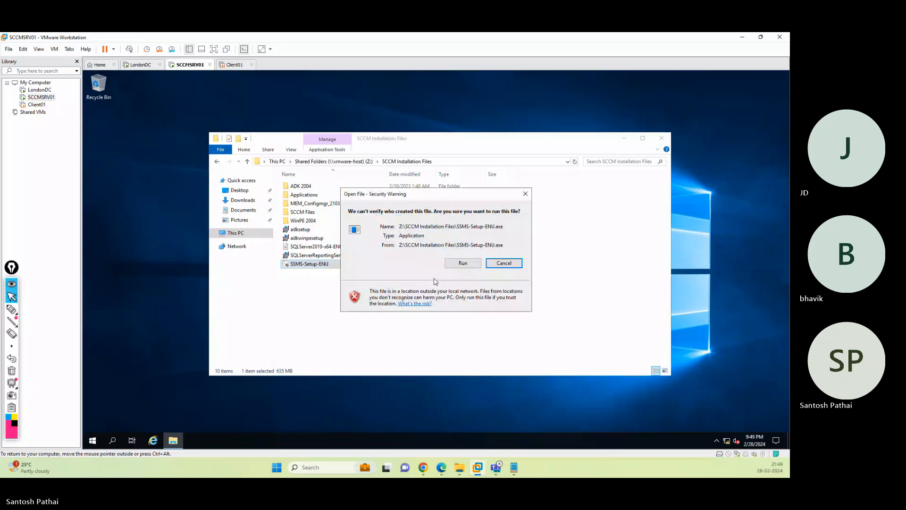
- Approve the security warning and UAC prompt, then install SSMS 18.9.1 until restart is requested
left_click(463, 264)
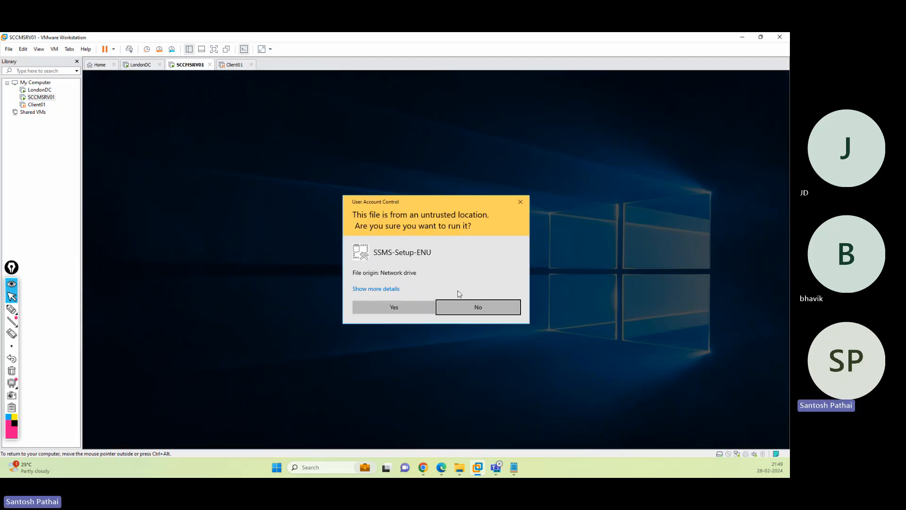
left_click(386, 306)
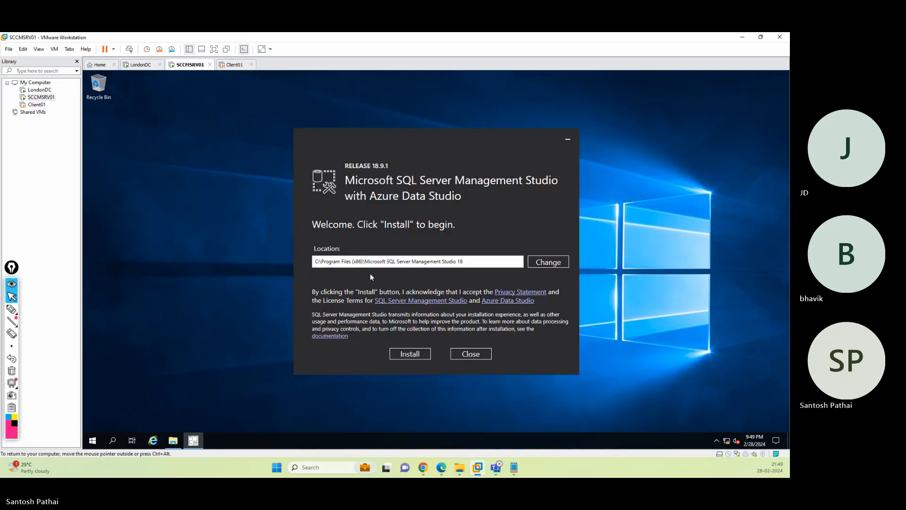
left_click(410, 353)
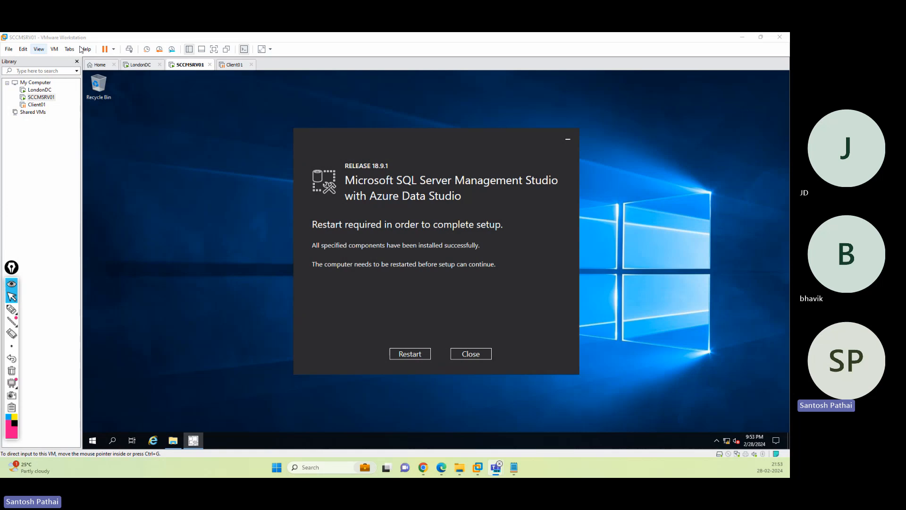
- Restart the VM from SSMS setup and sign back in with the account password
left_click(411, 354)
left_click(411, 354)
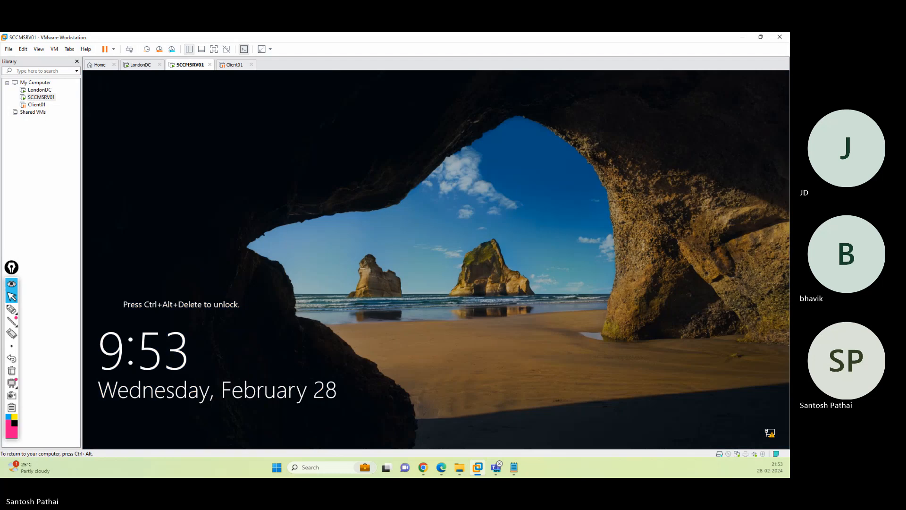
left_click(128, 49)
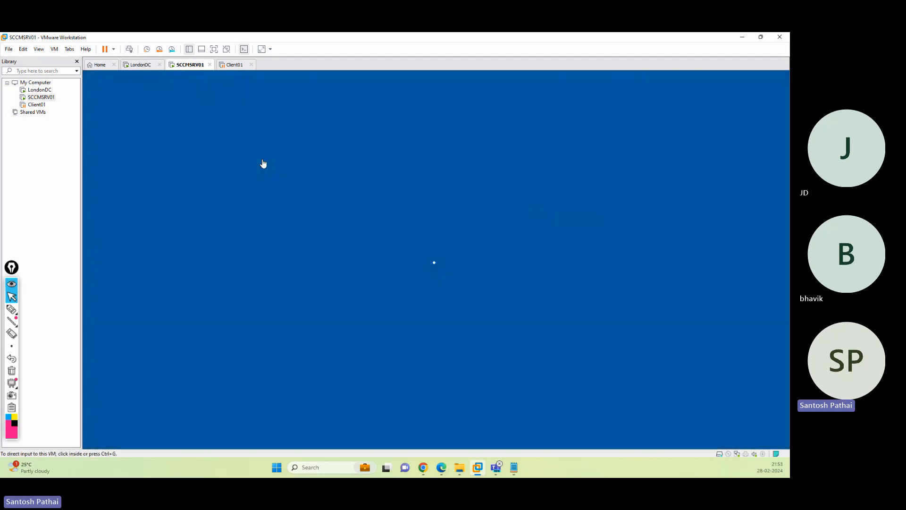
left_click(412, 297)
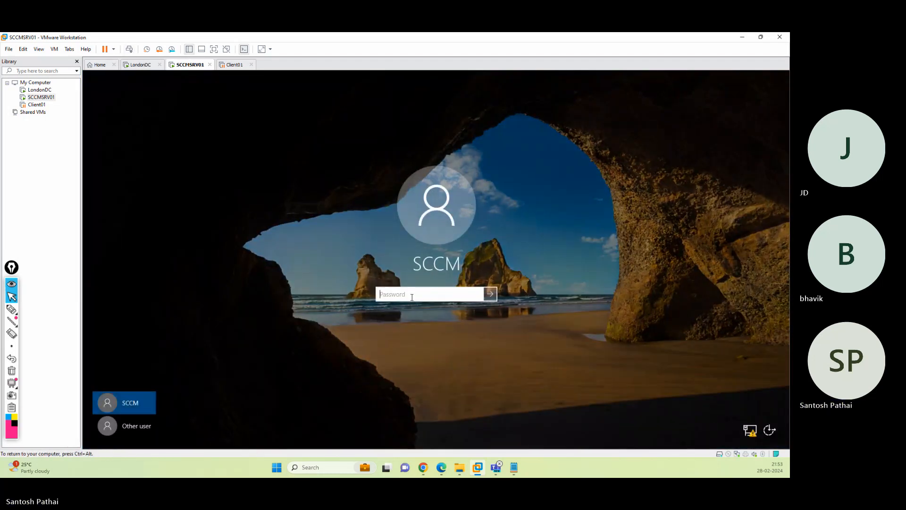
type("•••••••")
key("Return")
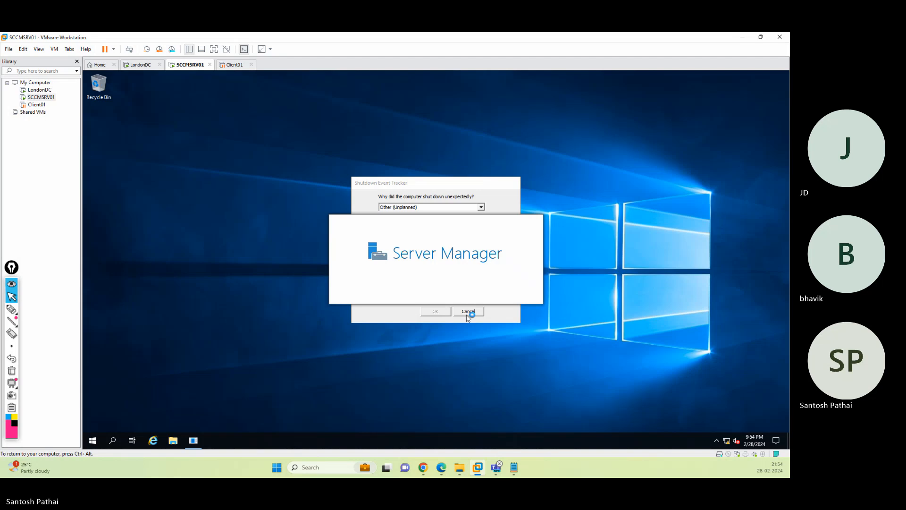
- Cancel the Shutdown Event Tracker, review the host's Pre-requisites.txt notes, and close Server Manager
left_click(466, 314)
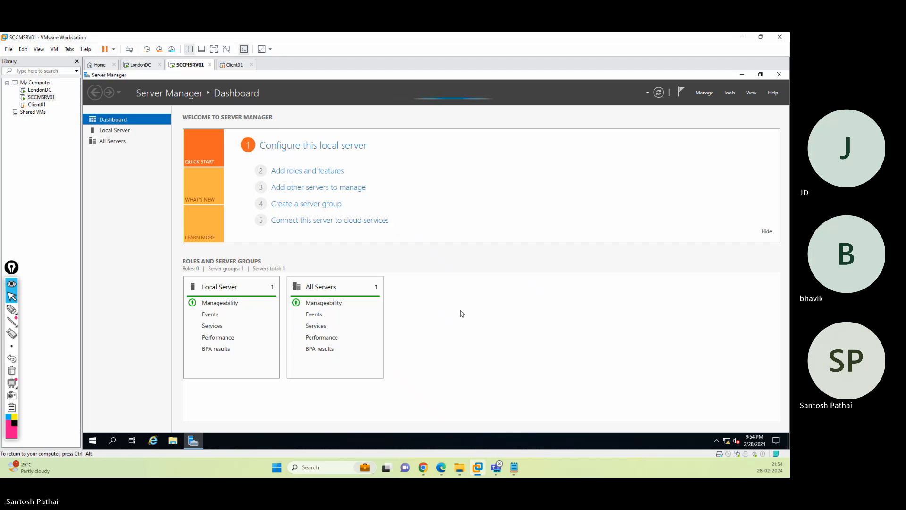
left_click(514, 467)
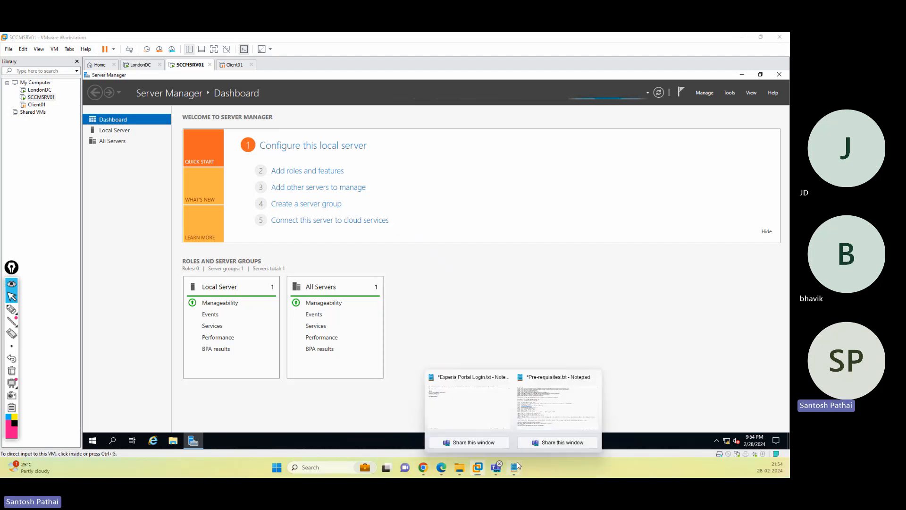
left_click(514, 467)
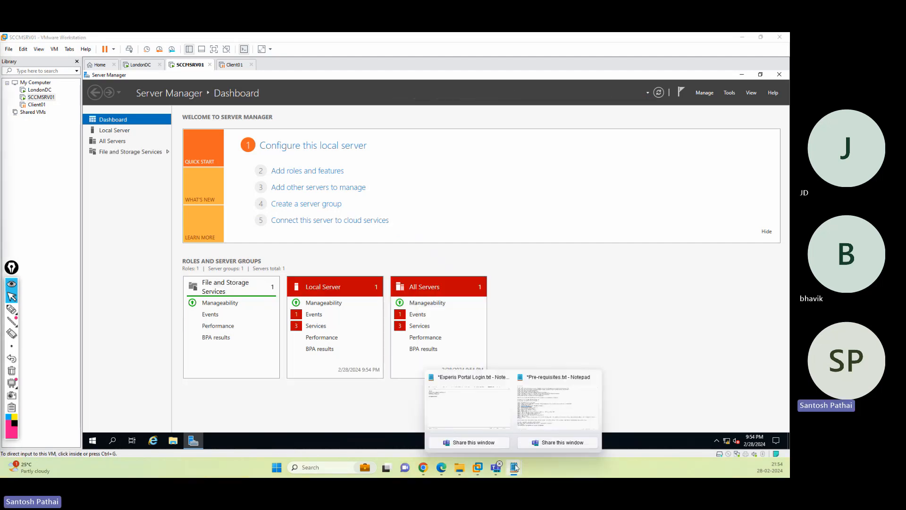
left_click(536, 419)
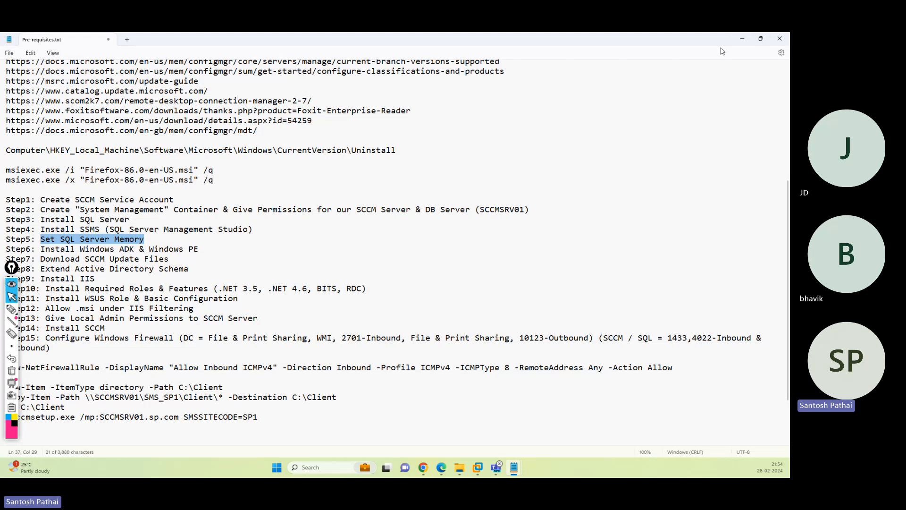
left_click(742, 38)
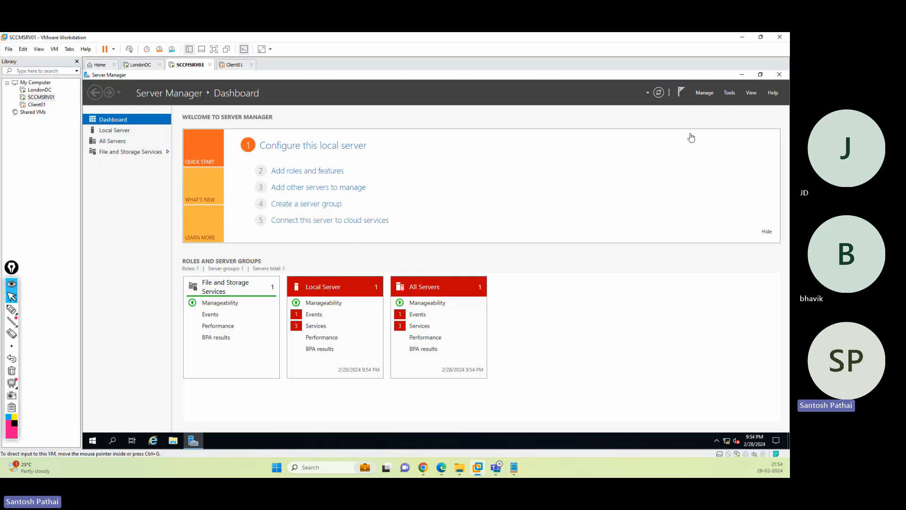
left_click(779, 75)
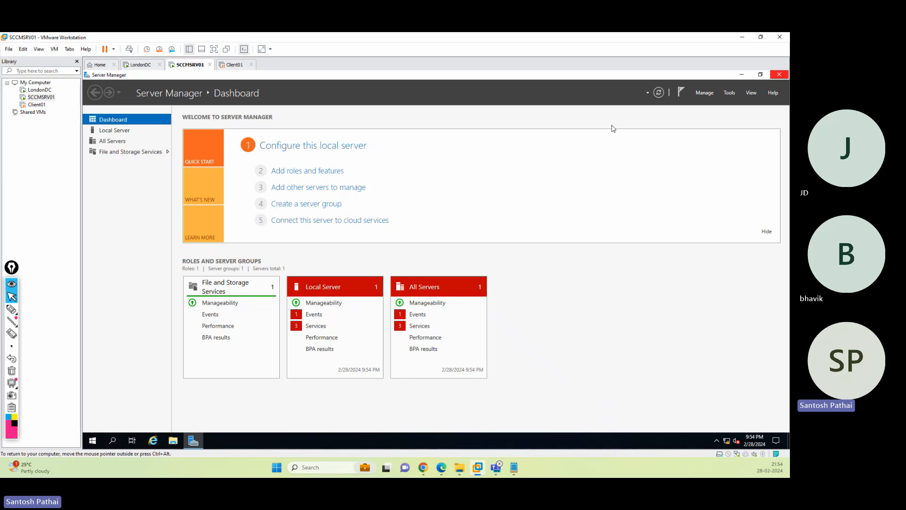
- Launch SQL Server Management Studio from the guest Start menu's SQL Server Tools 18 folder
left_click(92, 440)
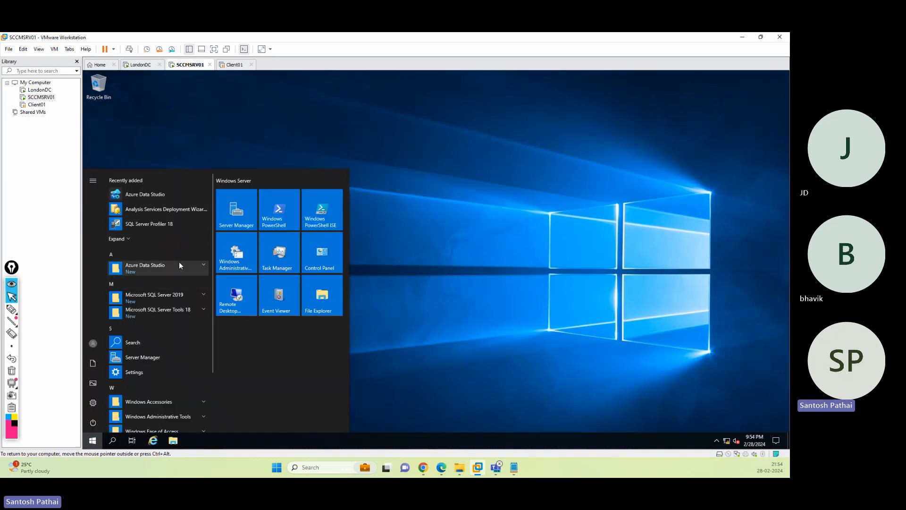
left_click(194, 296)
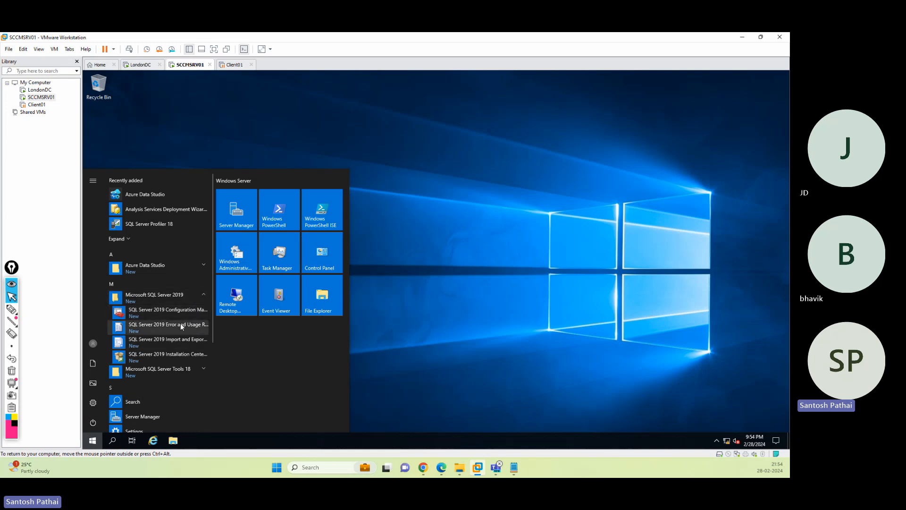
left_click(176, 370)
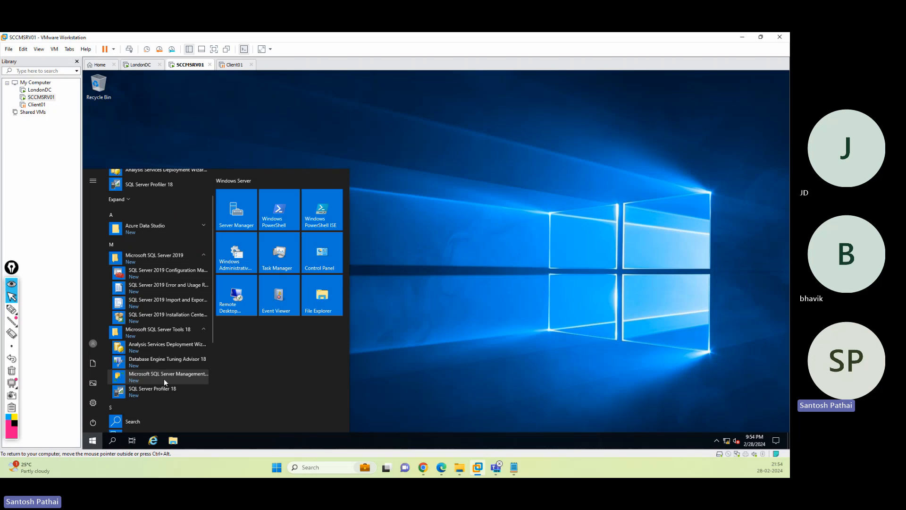
left_click(171, 375)
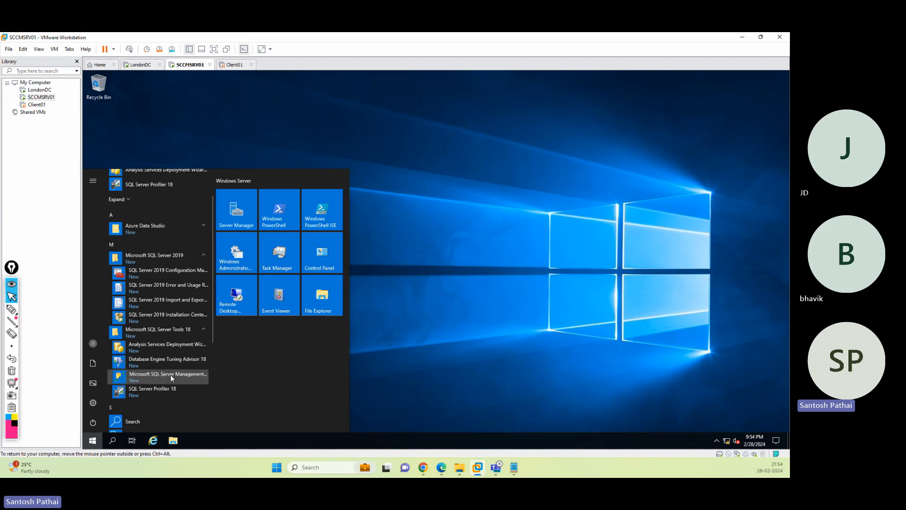